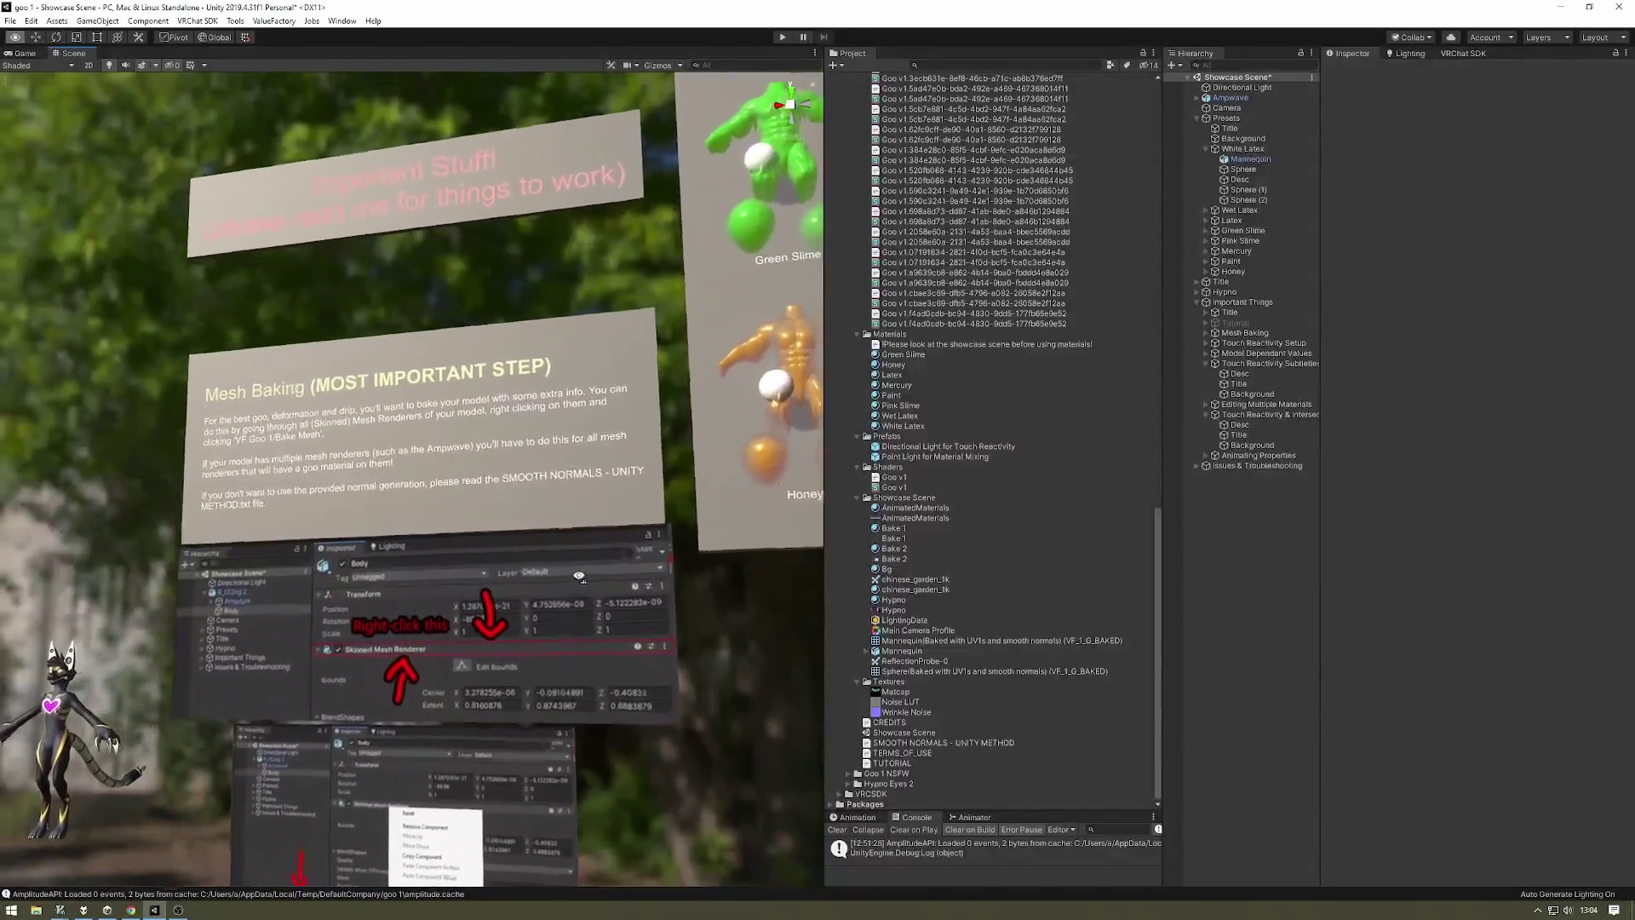
Read the Mesh Baking instructions board in the scene and bring the Ampwave avatar into view.
key(w)
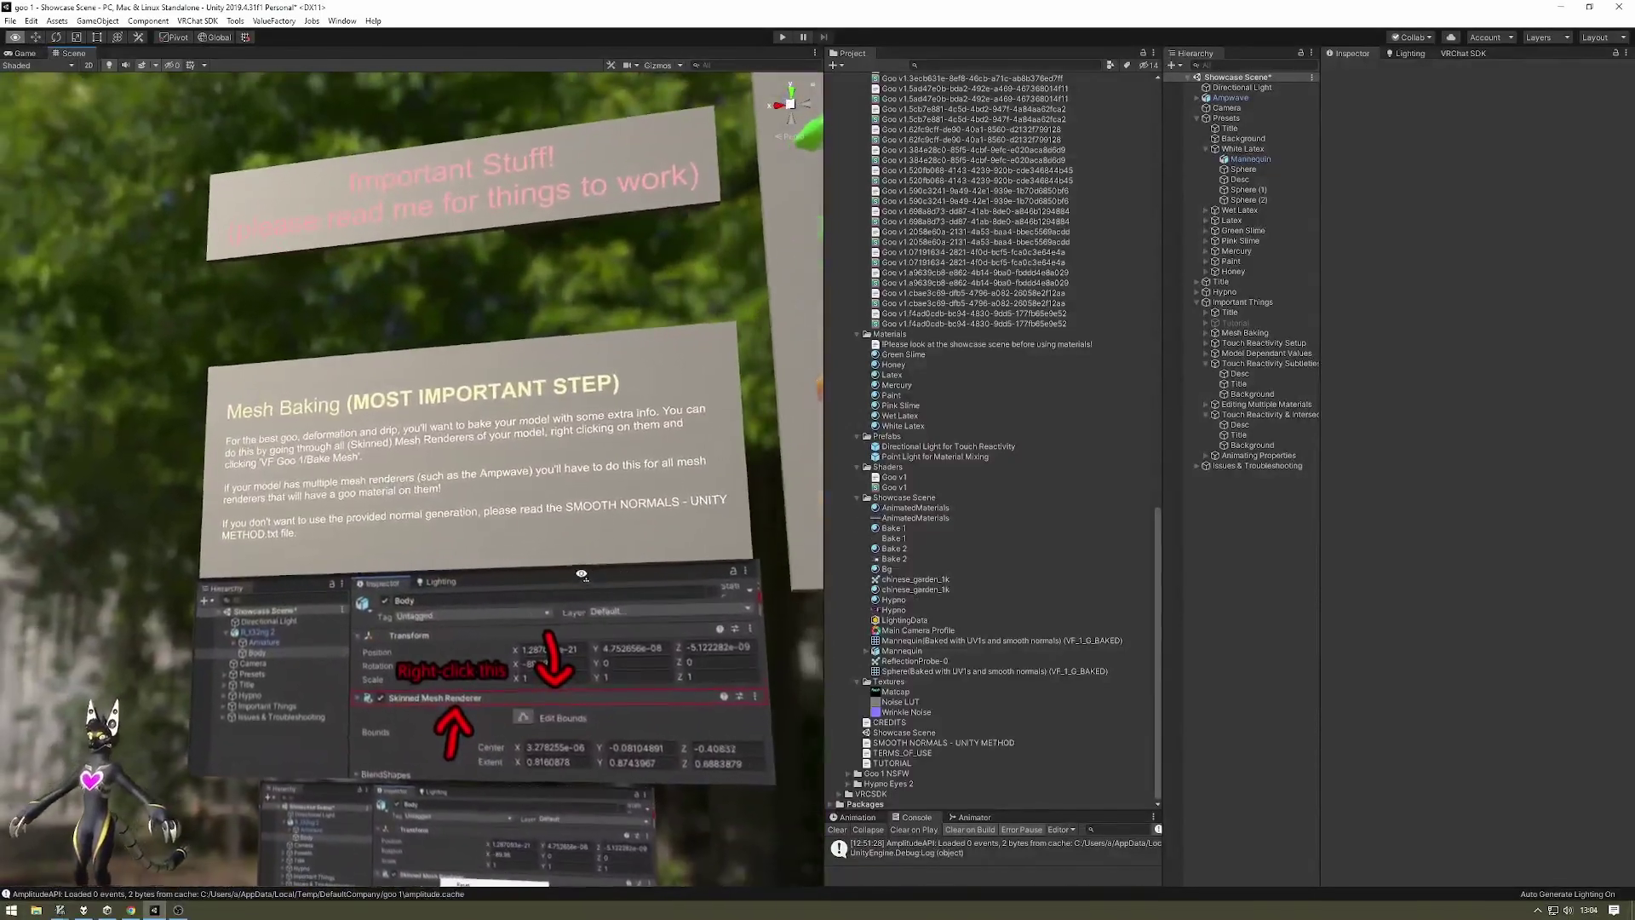
key(w)
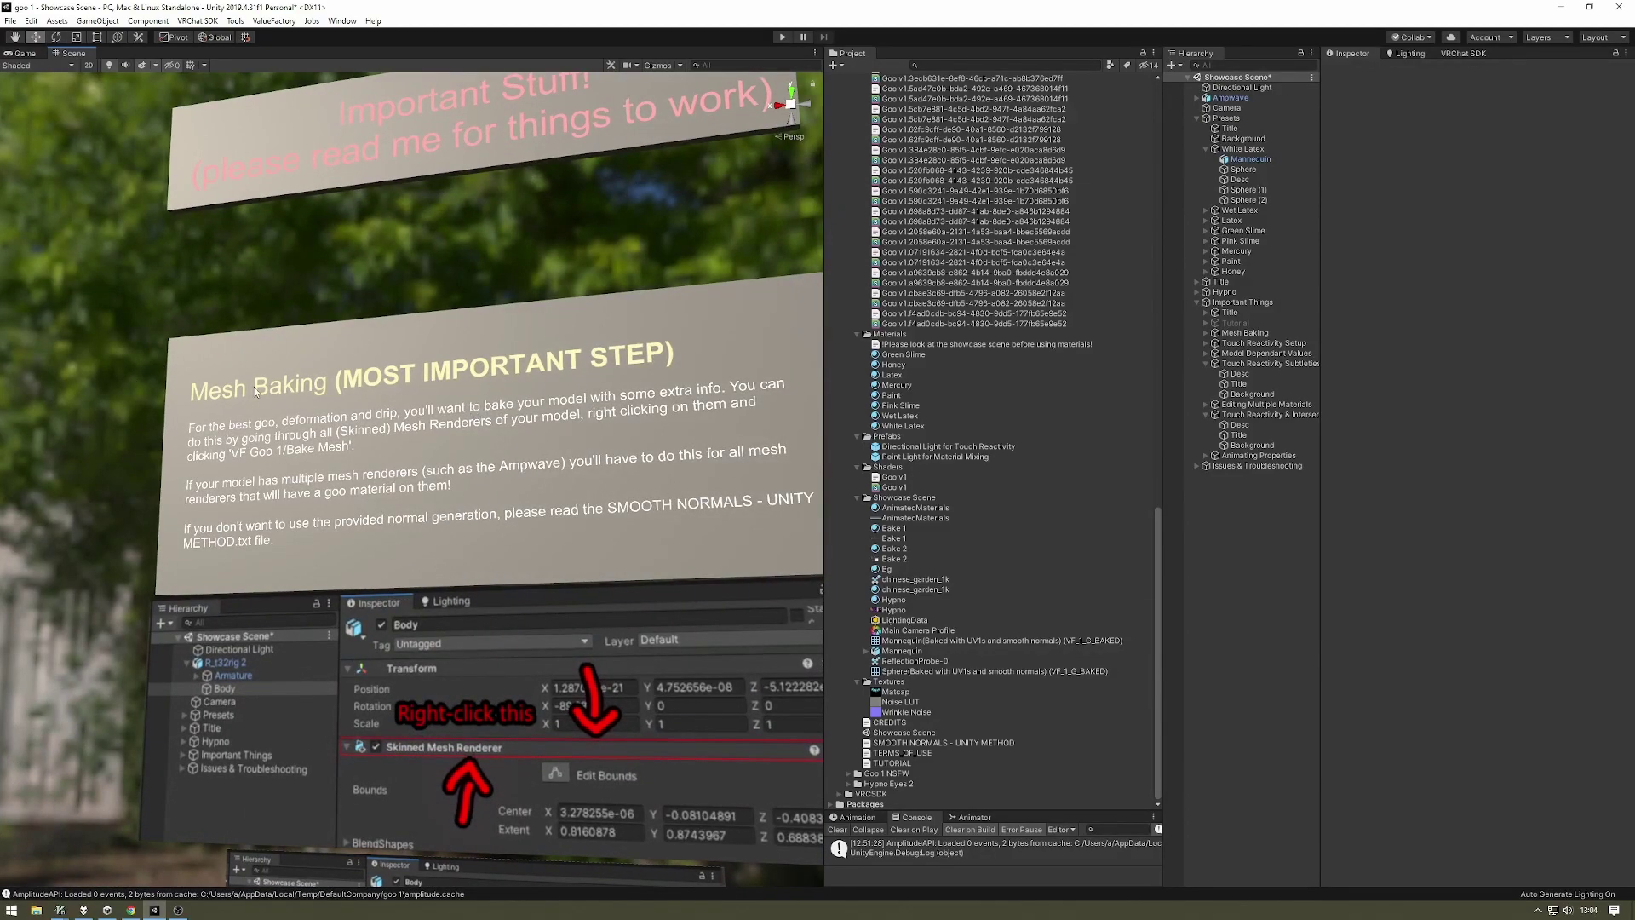
right_drag(630, 328, 489, 441)
key(w)
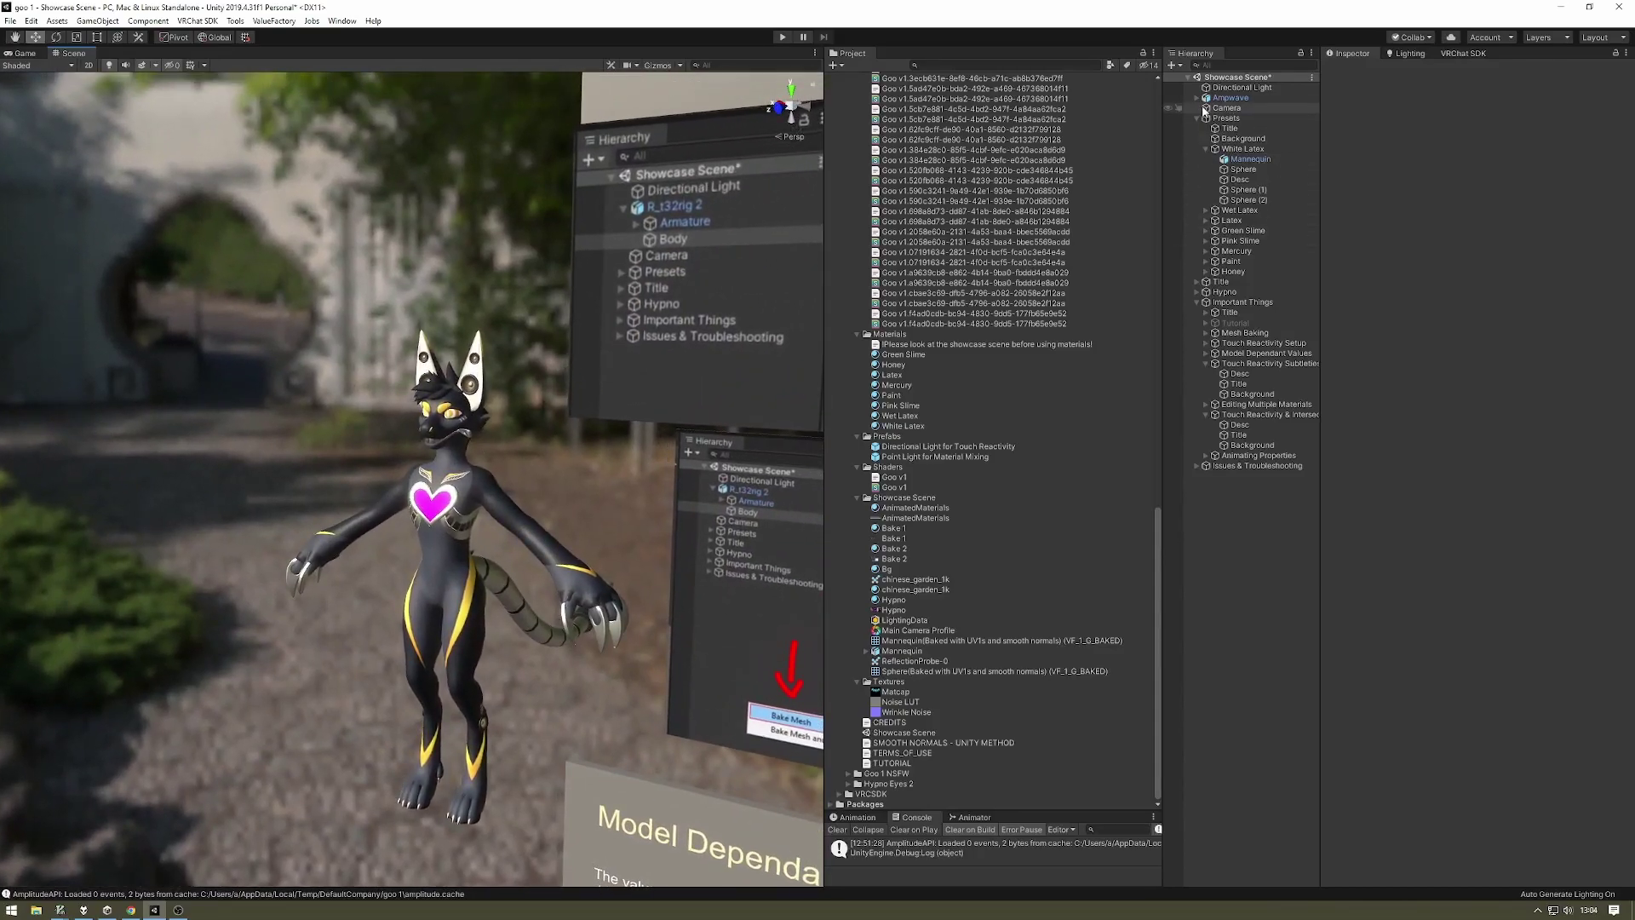
Inspect the skinned mesh renderers of the Ampwave avatar's Body, Hand Claws and Hand Paws objects.
click(1198, 99)
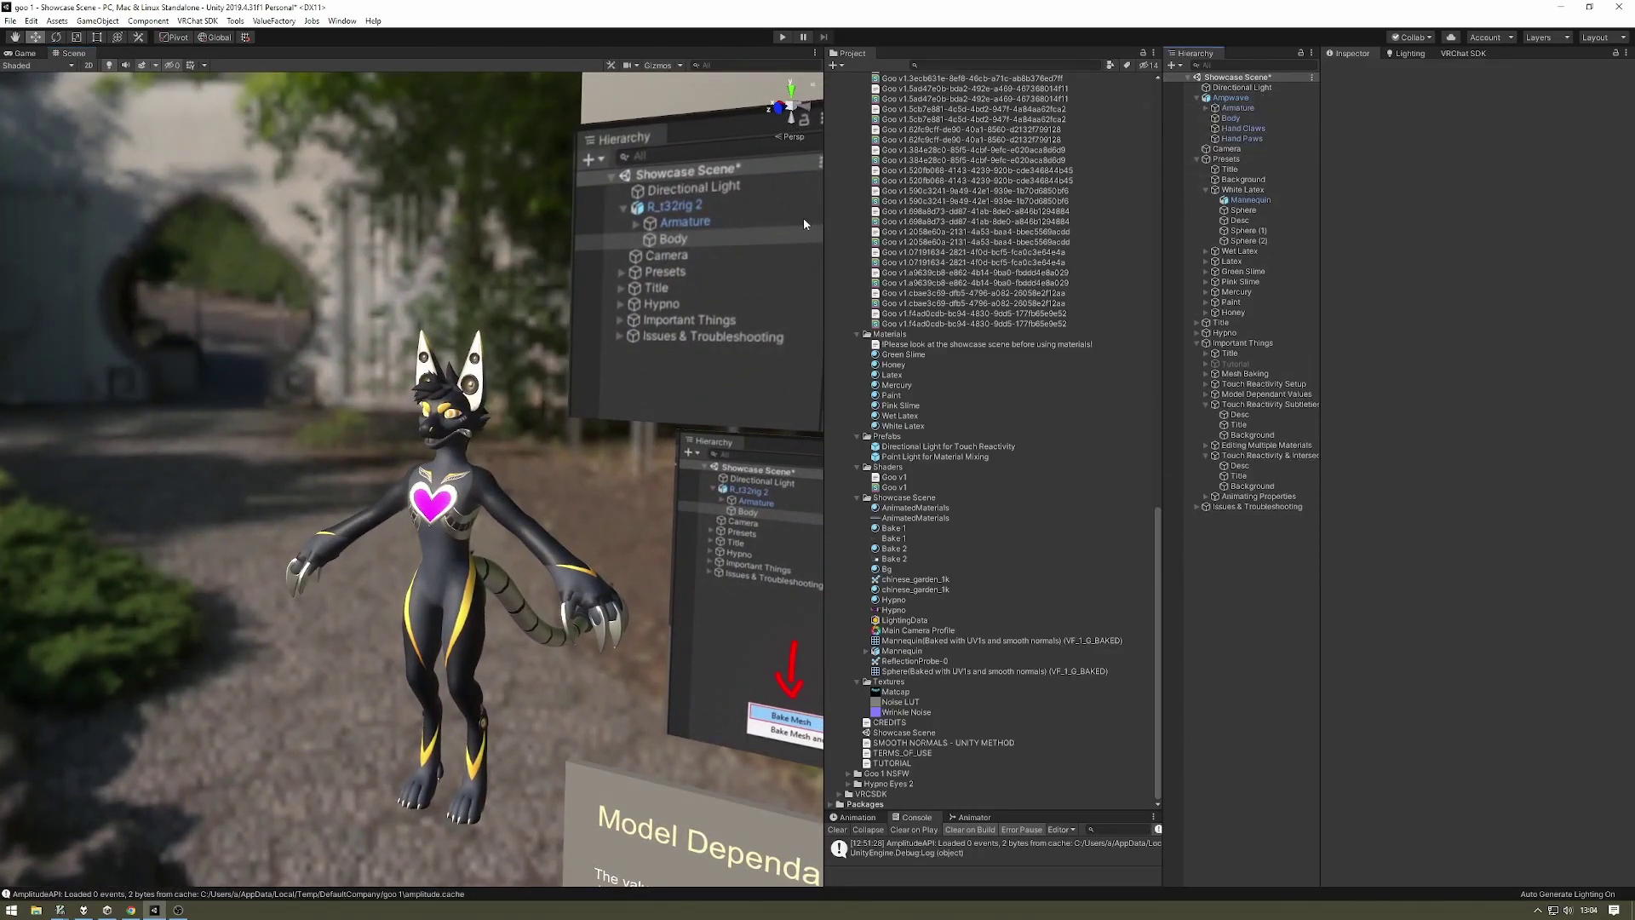
click(1231, 118)
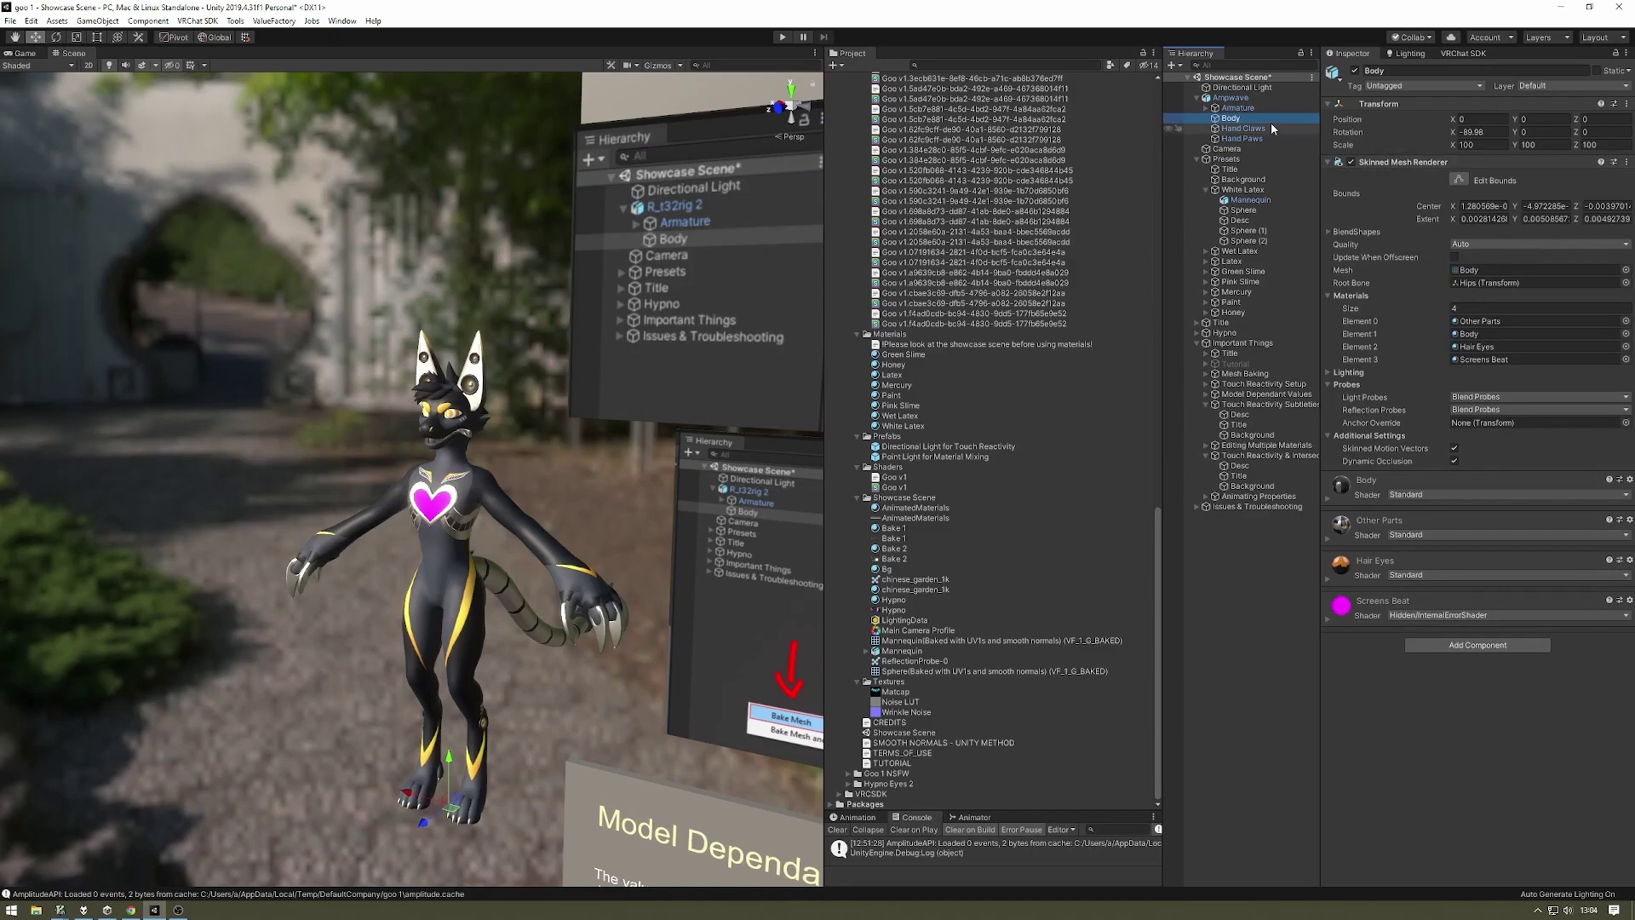
click(1272, 128)
click(1252, 119)
click(1267, 138)
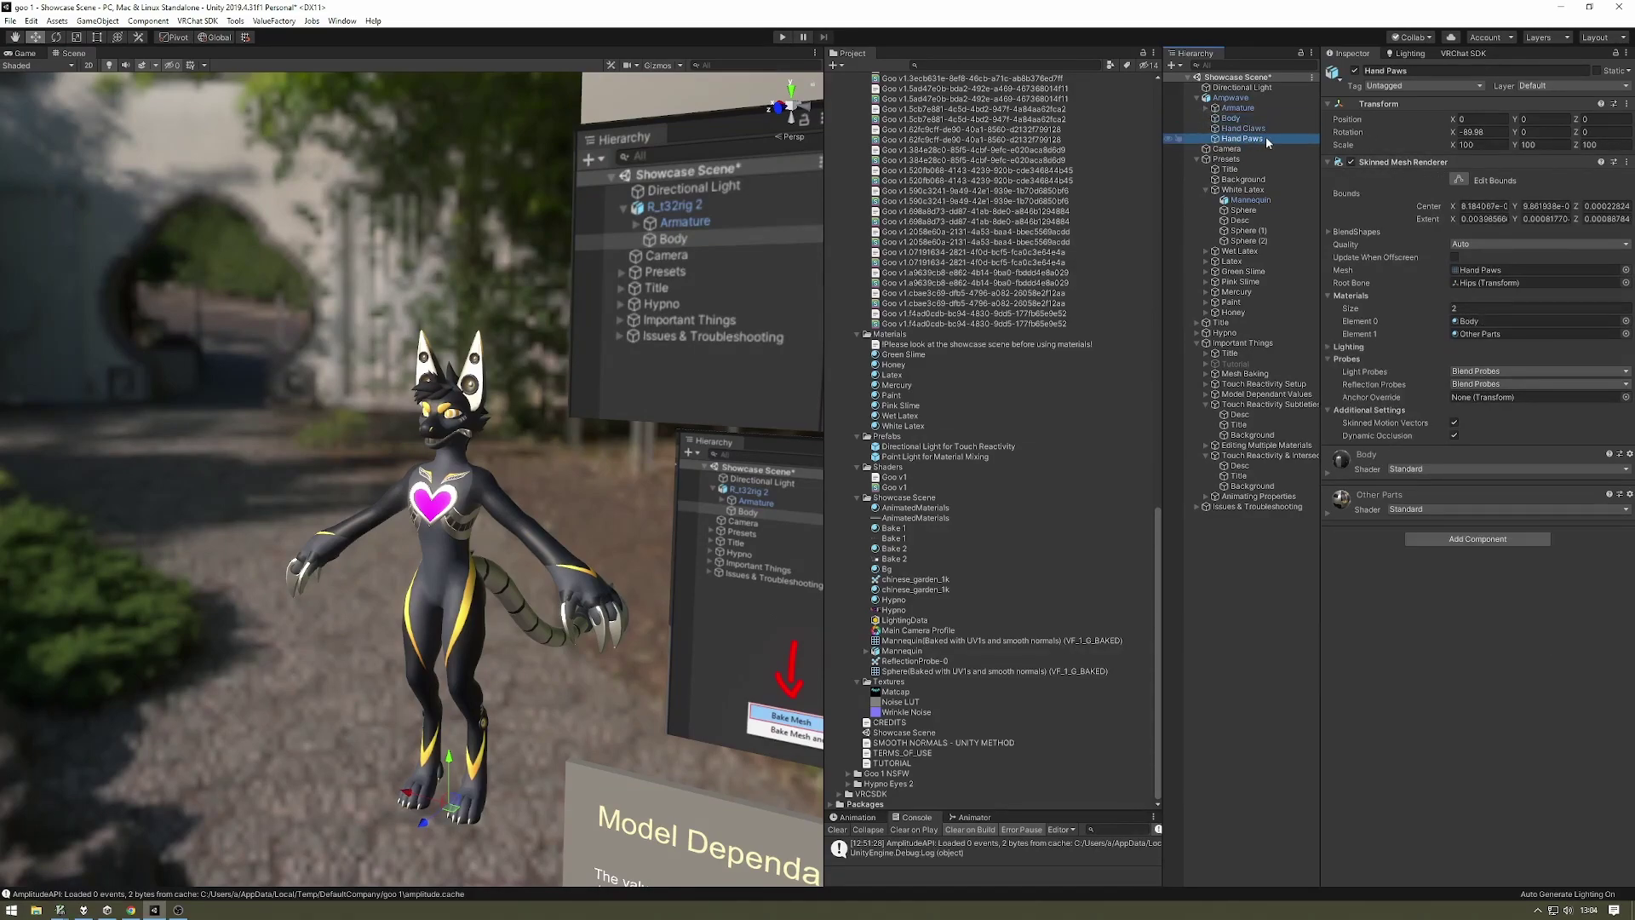
click(1241, 119)
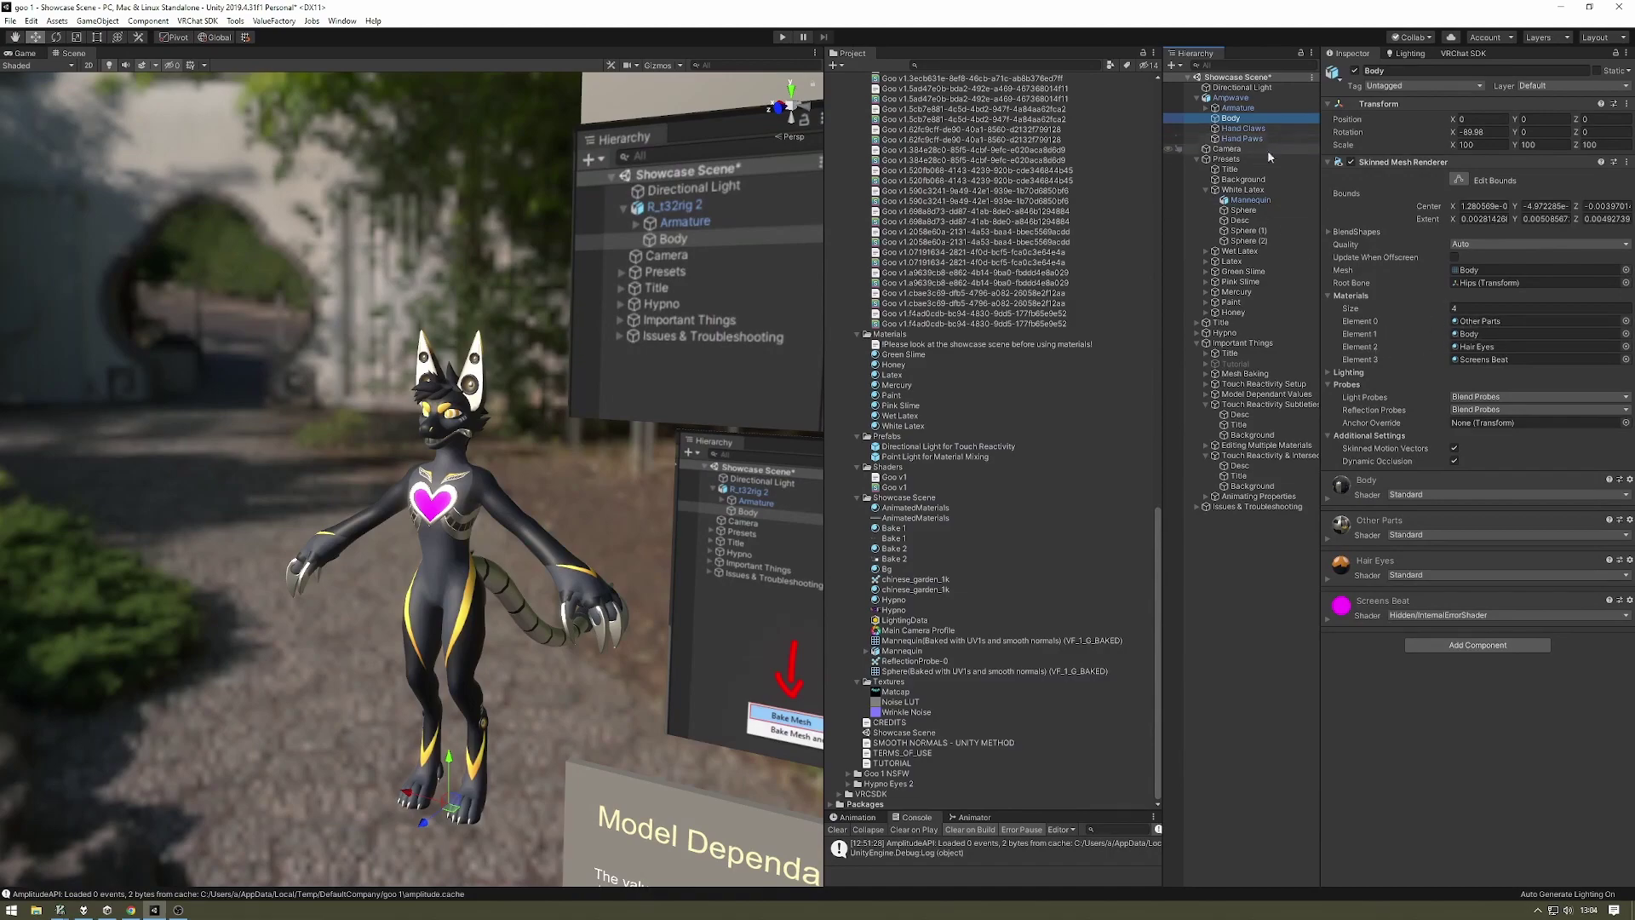
key(w)
right_drag(603, 188, 612, 183)
click(1250, 127)
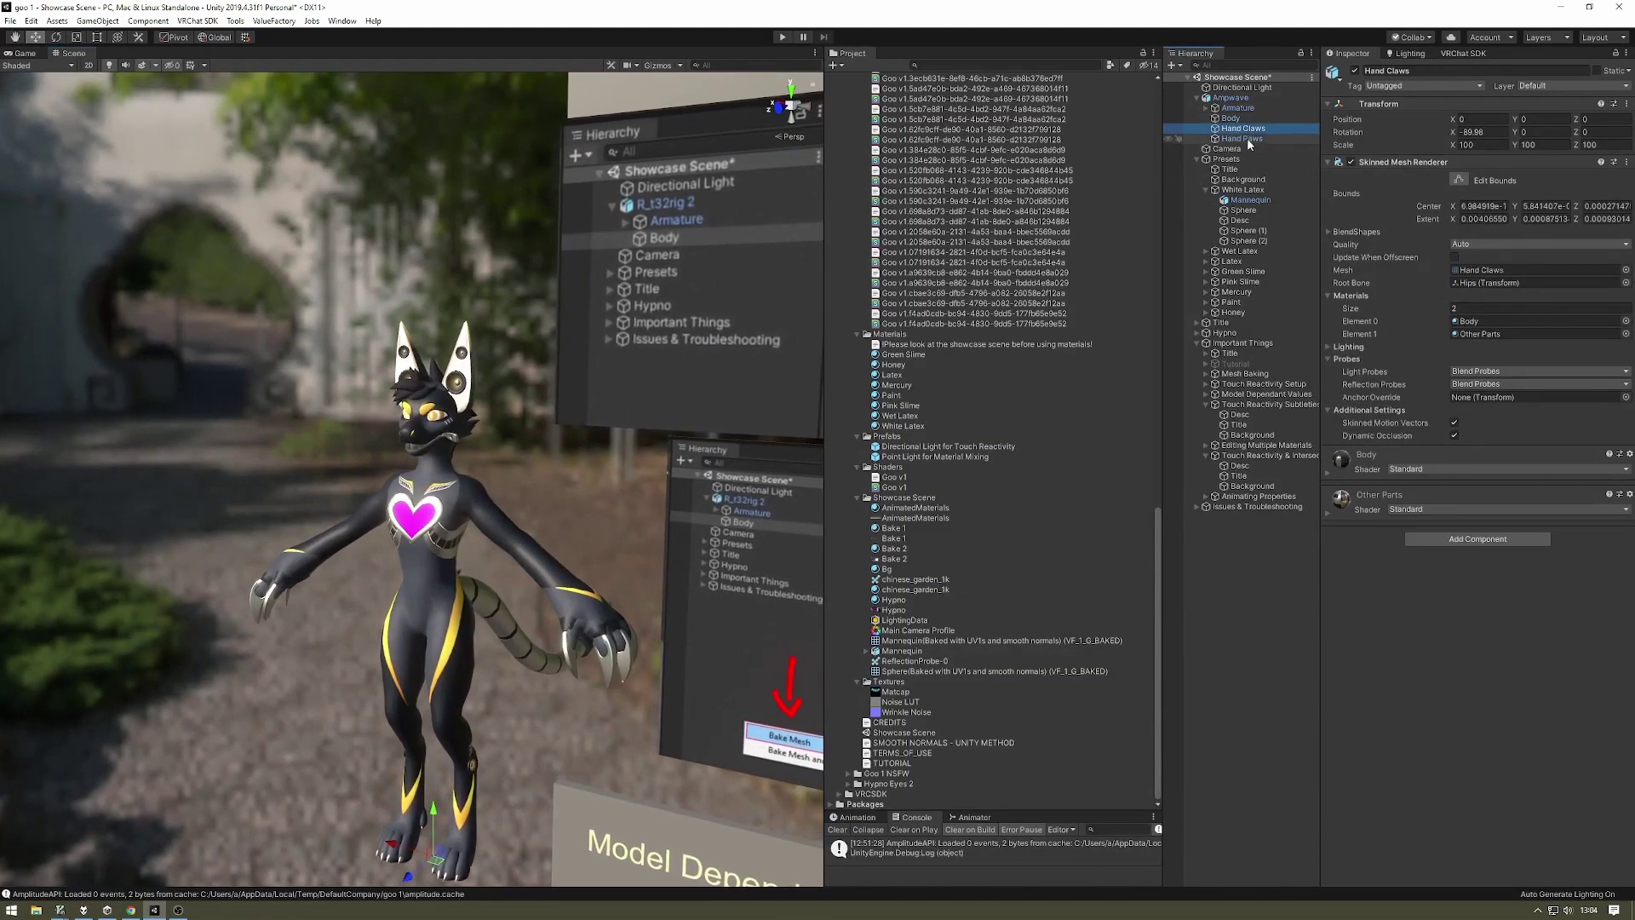
ctrl+click(1228, 118)
click(1230, 119)
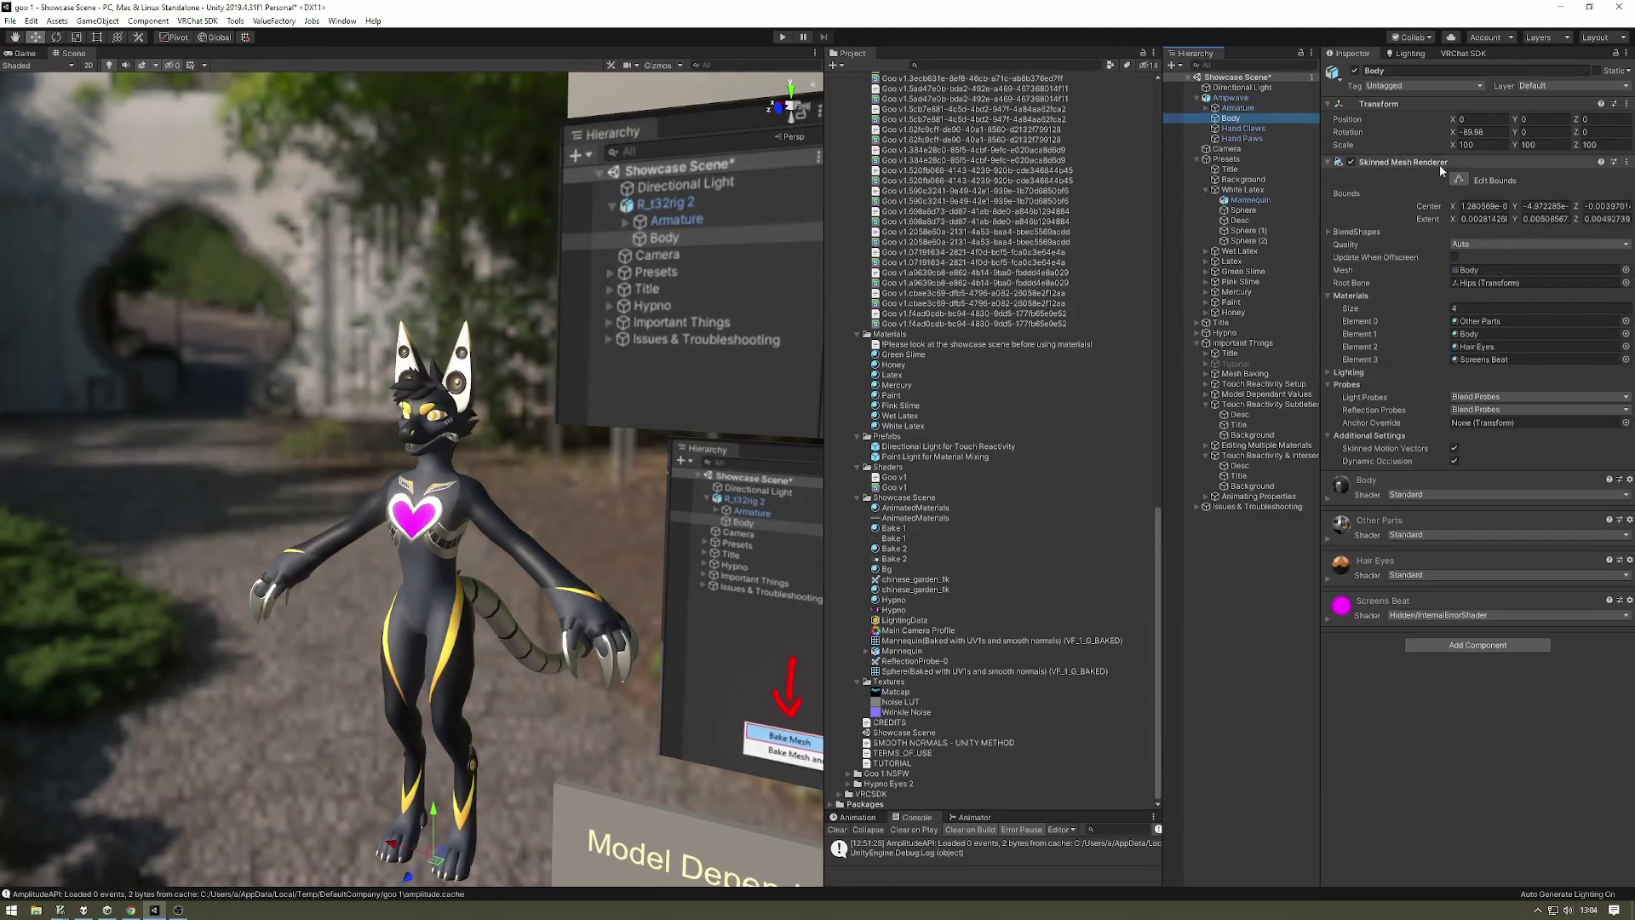
Bake the Body object's skinned mesh with the VF Goo 1 Bake Mesh command.
right_click(1441, 167)
right_click(1413, 170)
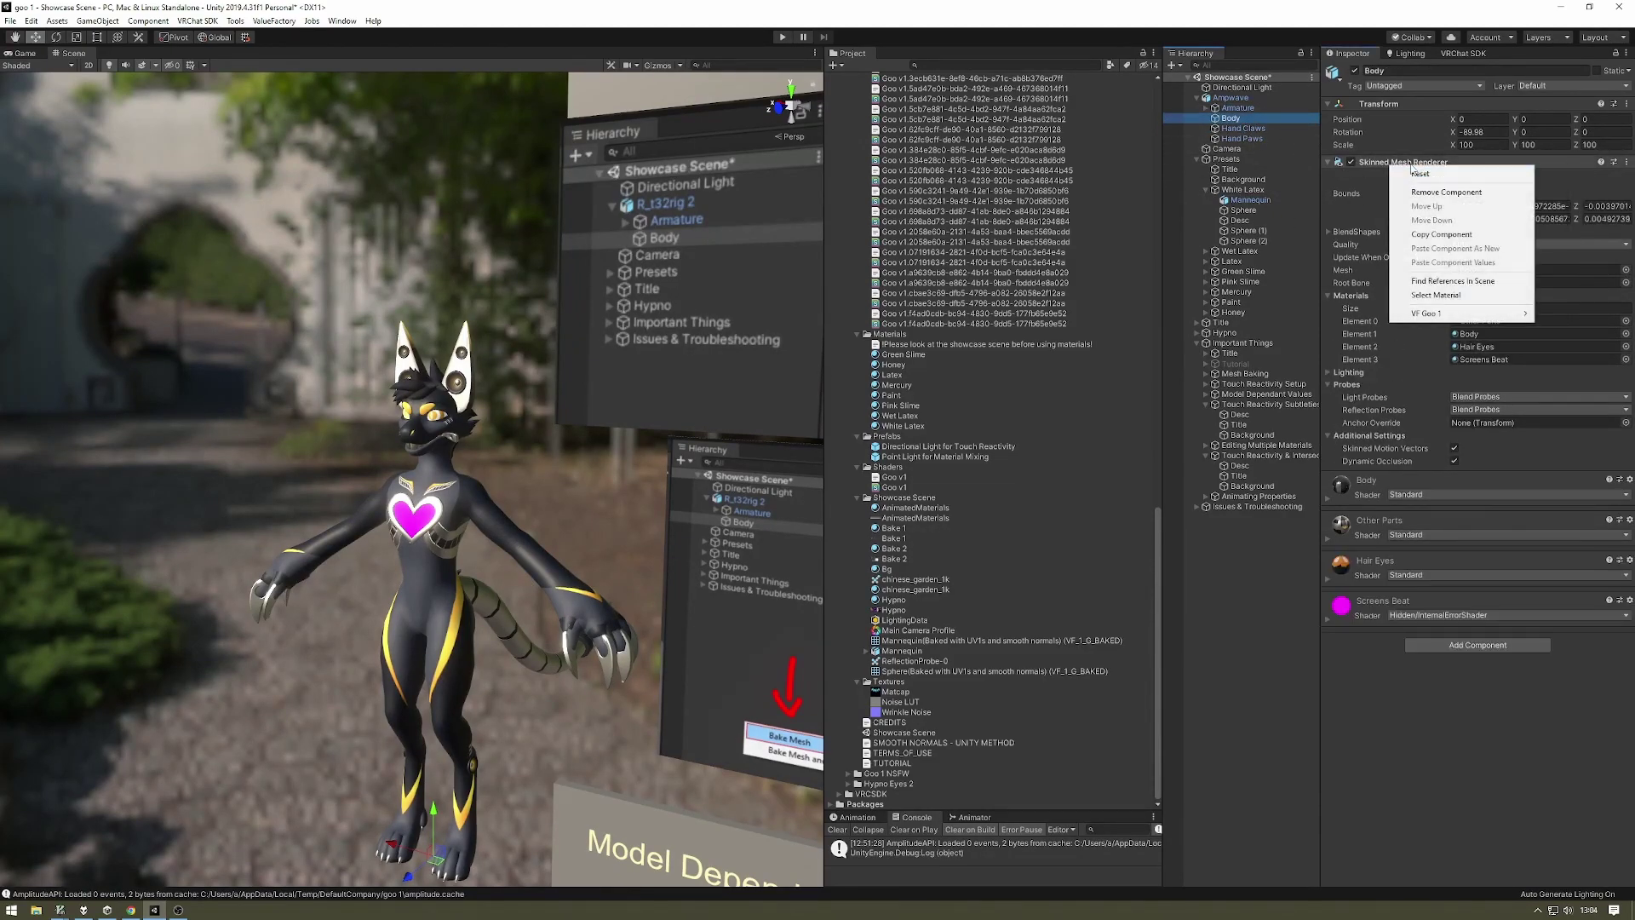
right_click(1373, 161)
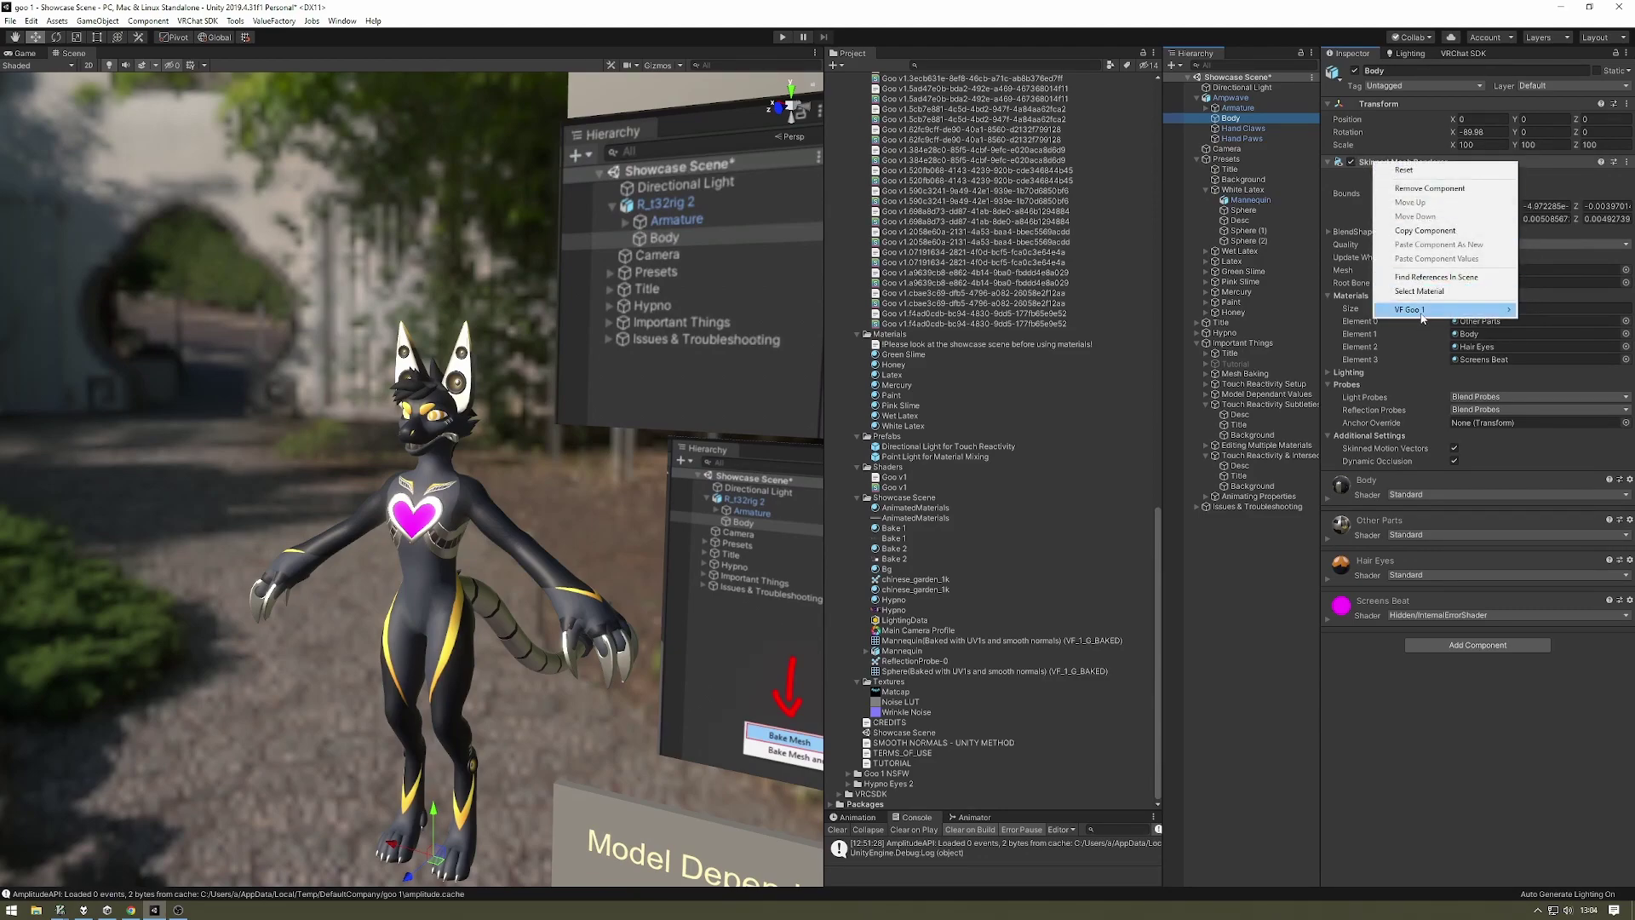
mouse_move(1420, 317)
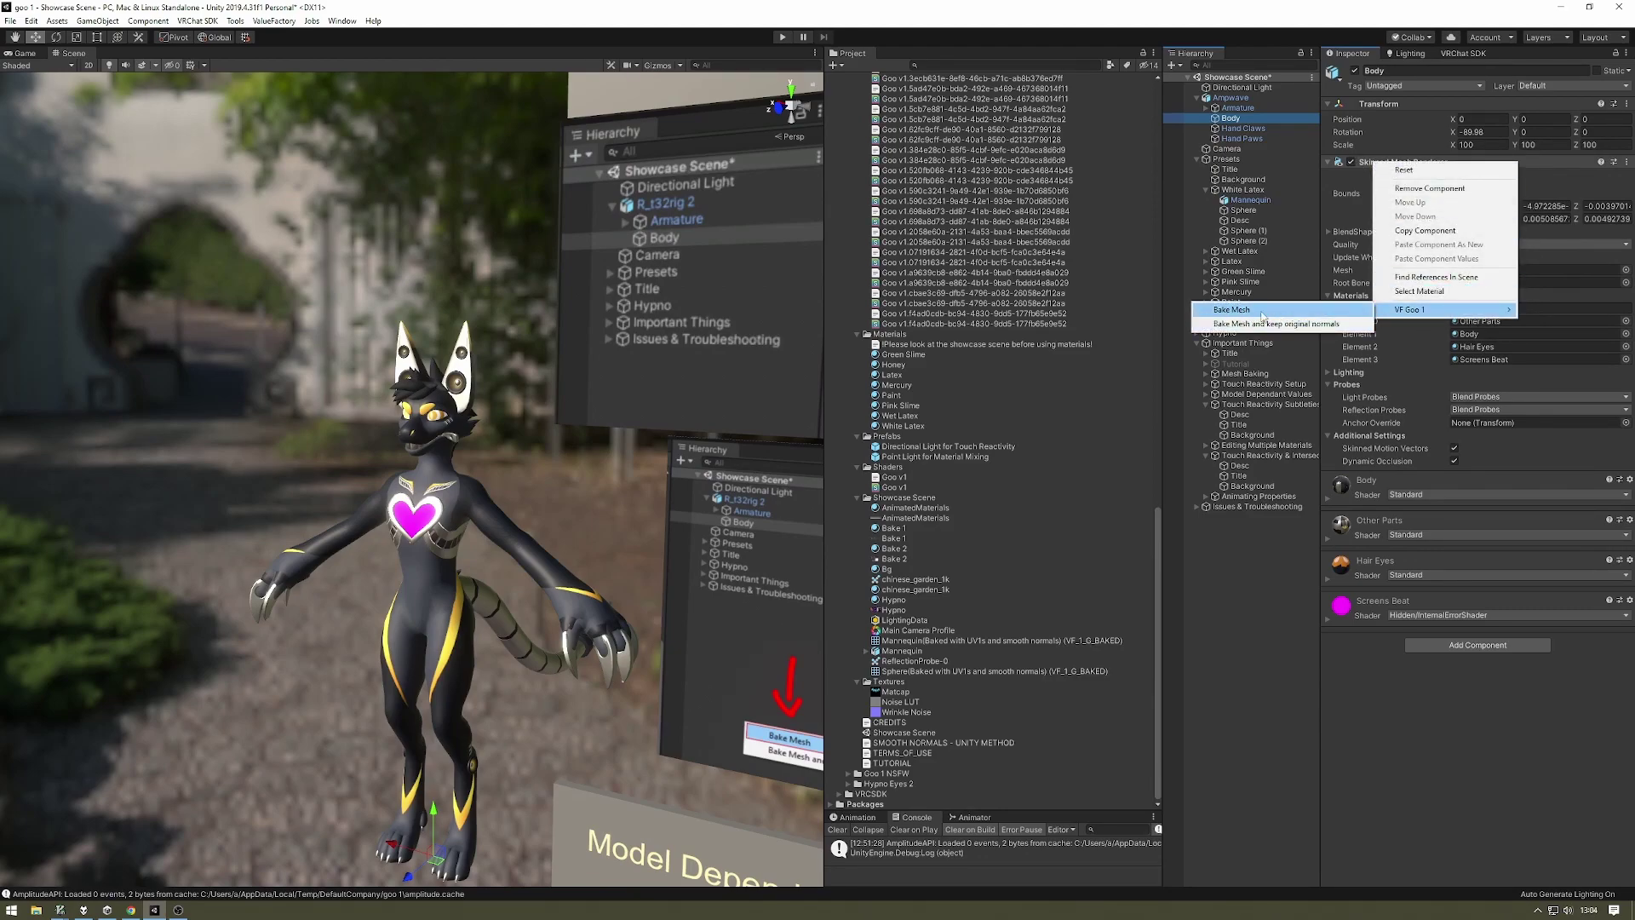
click(1289, 330)
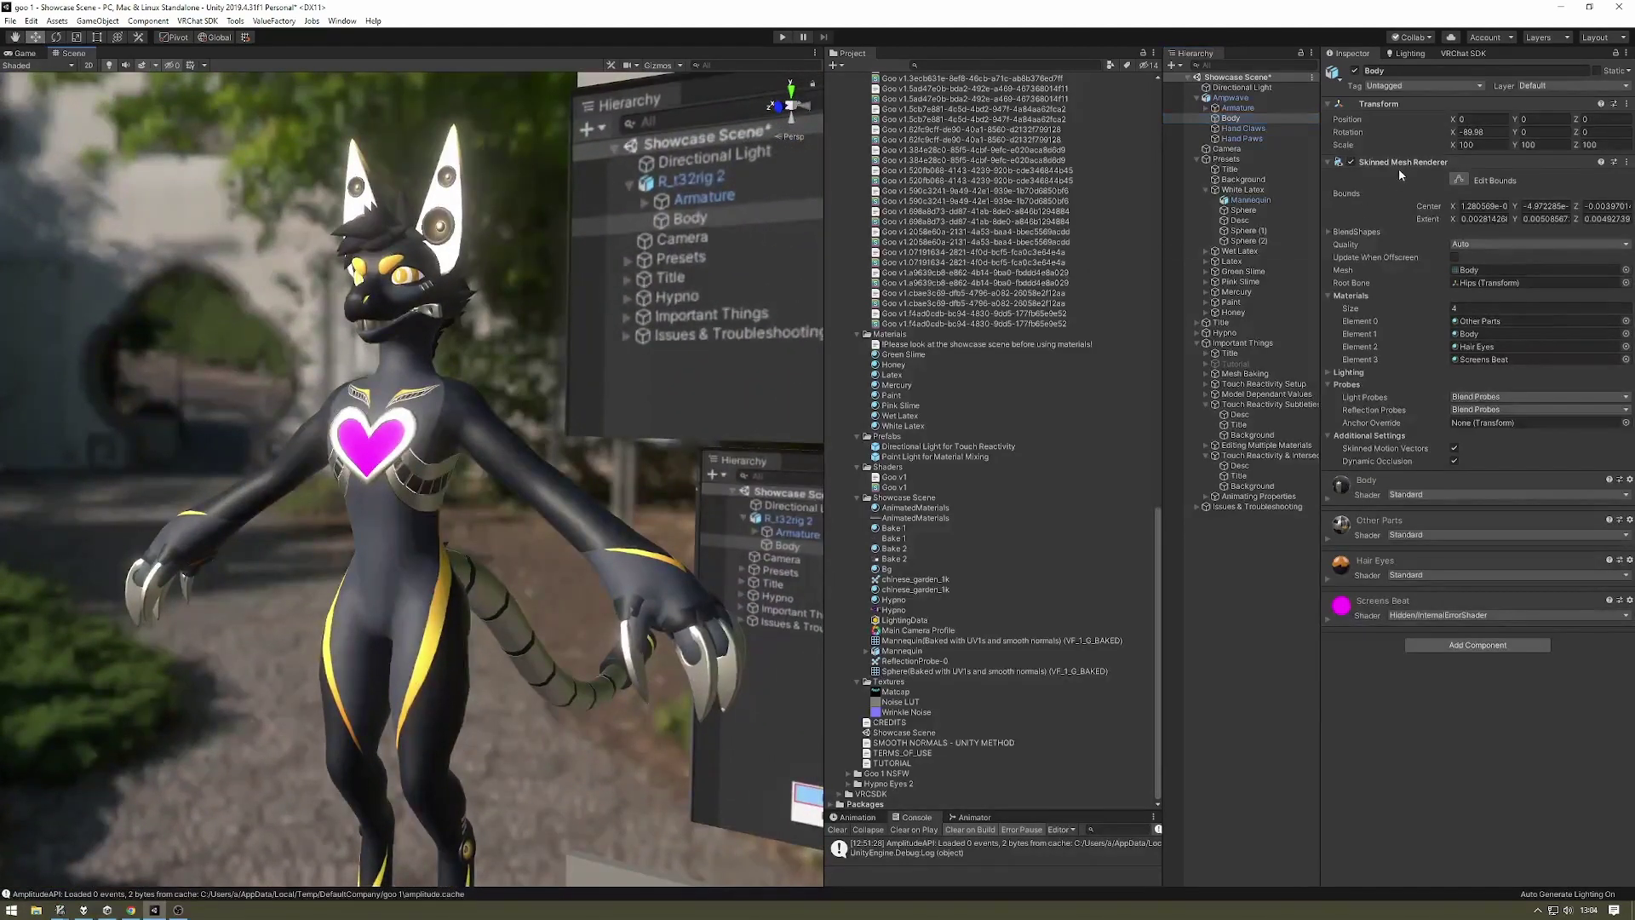
right_click(1399, 170)
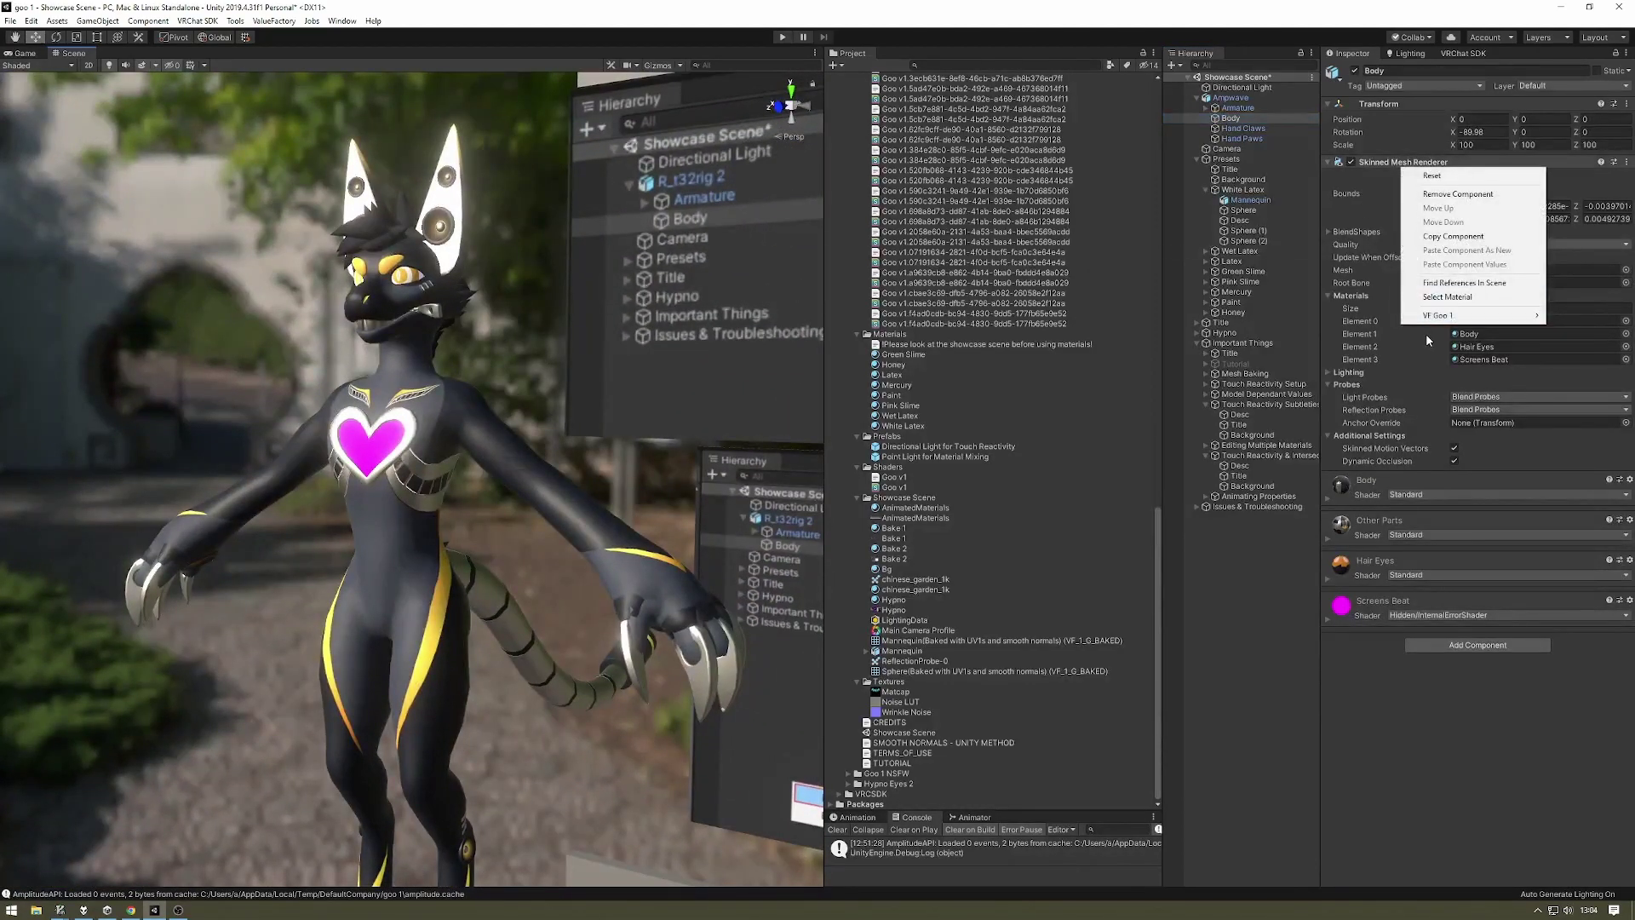
mouse_move(1444, 320)
click(1318, 317)
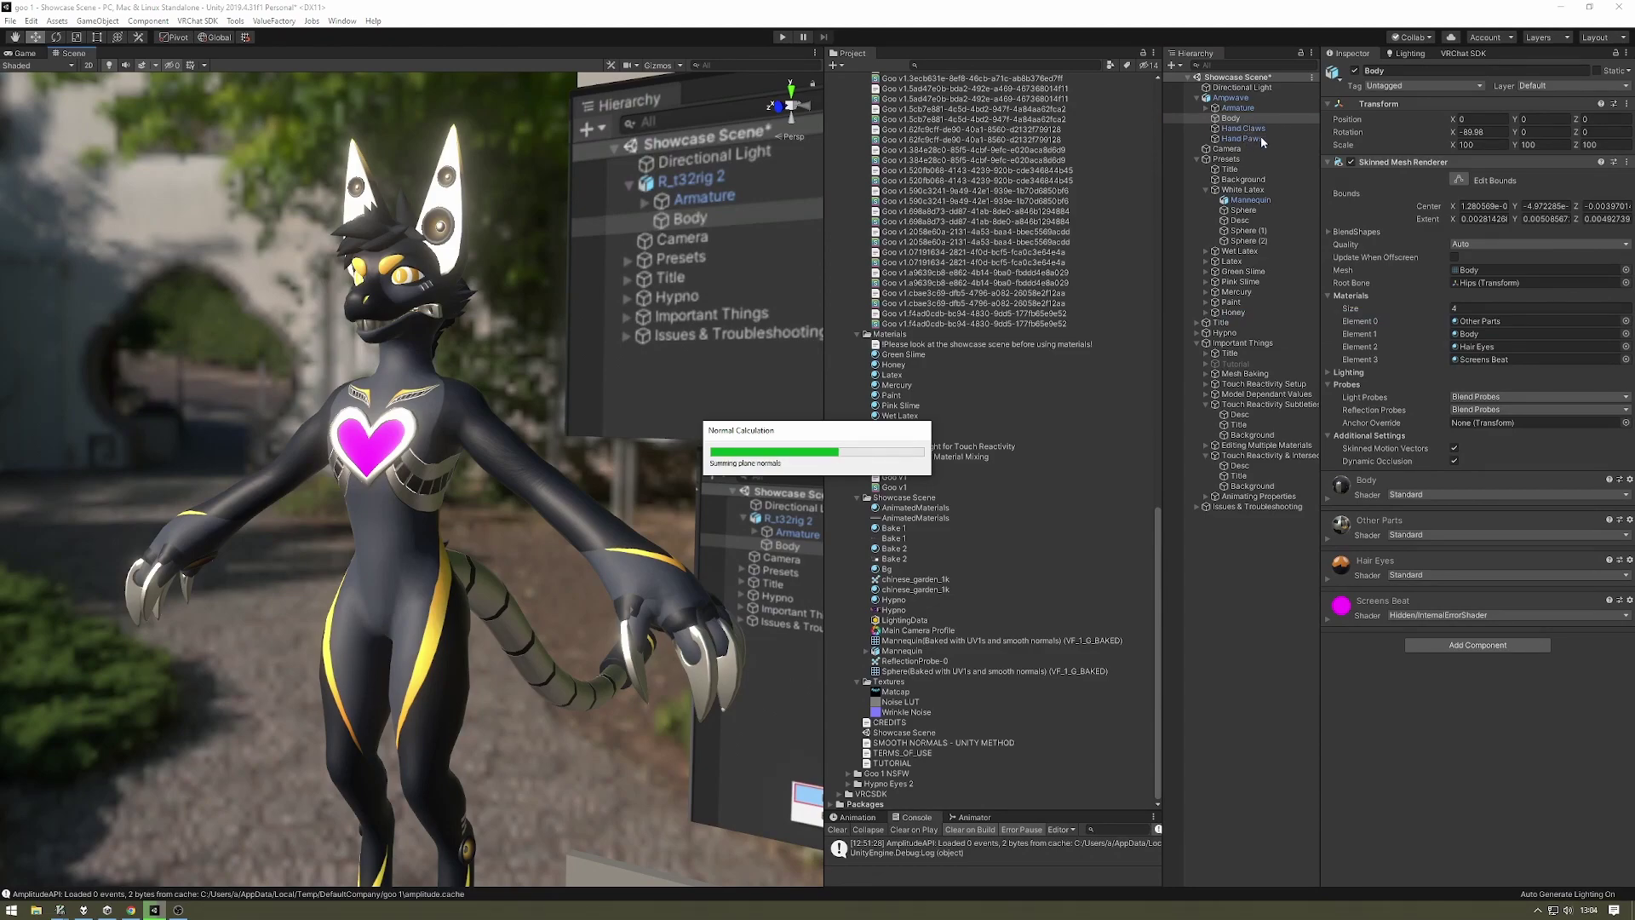
Deactivate the Hand Claws object and bake the Hand Paws mesh with VF Goo 1 Bake Mesh.
click(1259, 128)
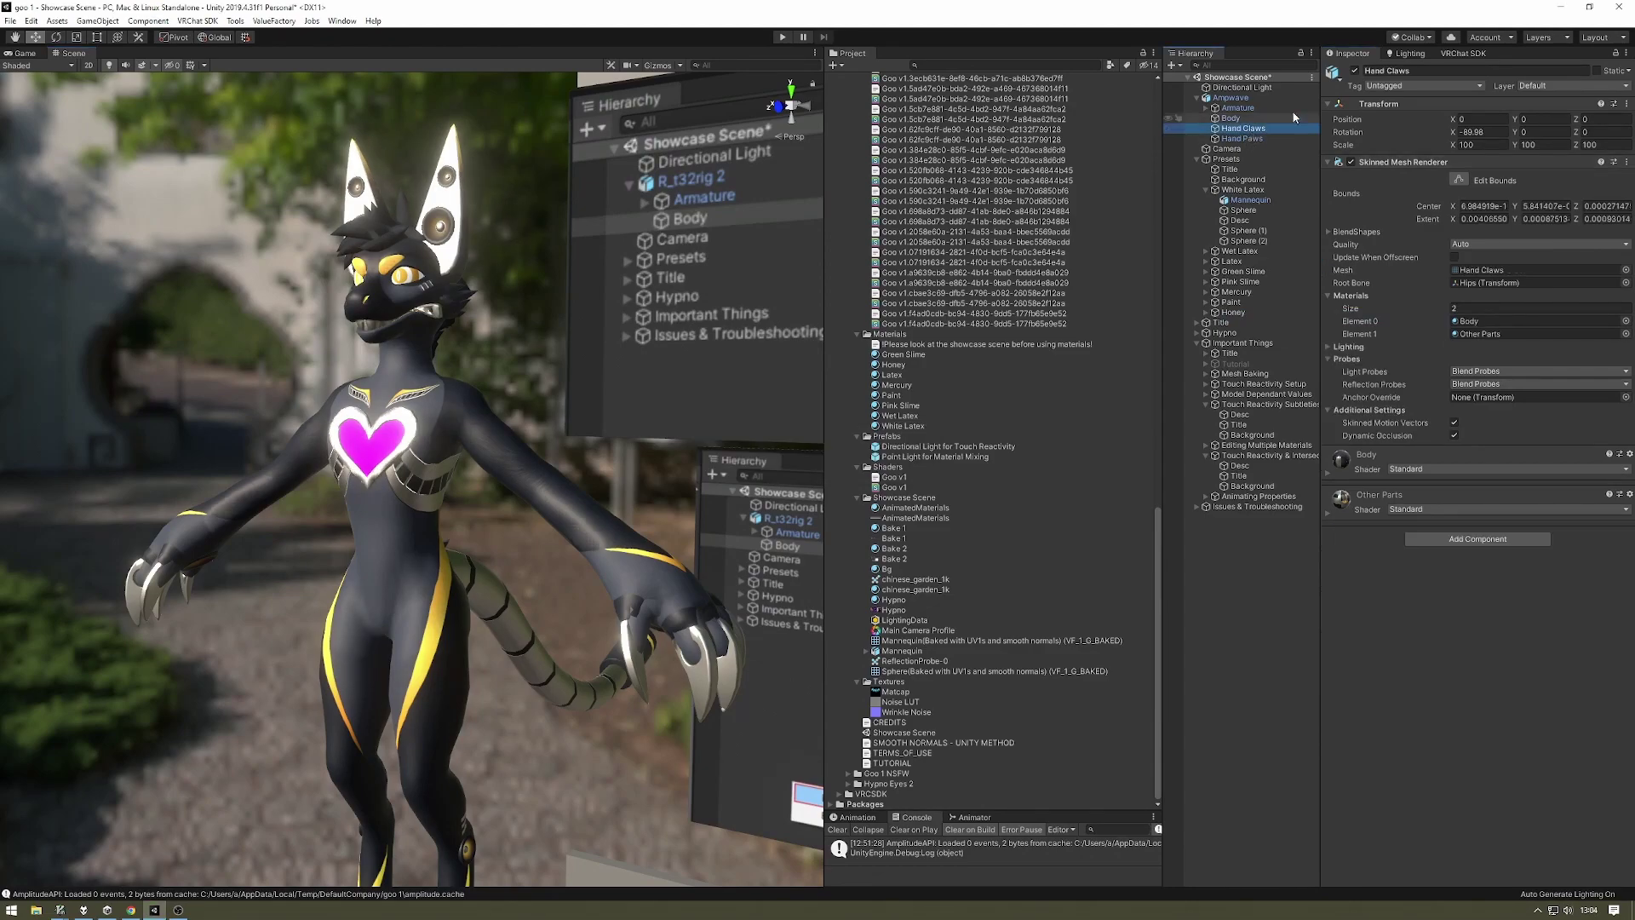
click(1355, 71)
click(1262, 139)
right_click(1456, 172)
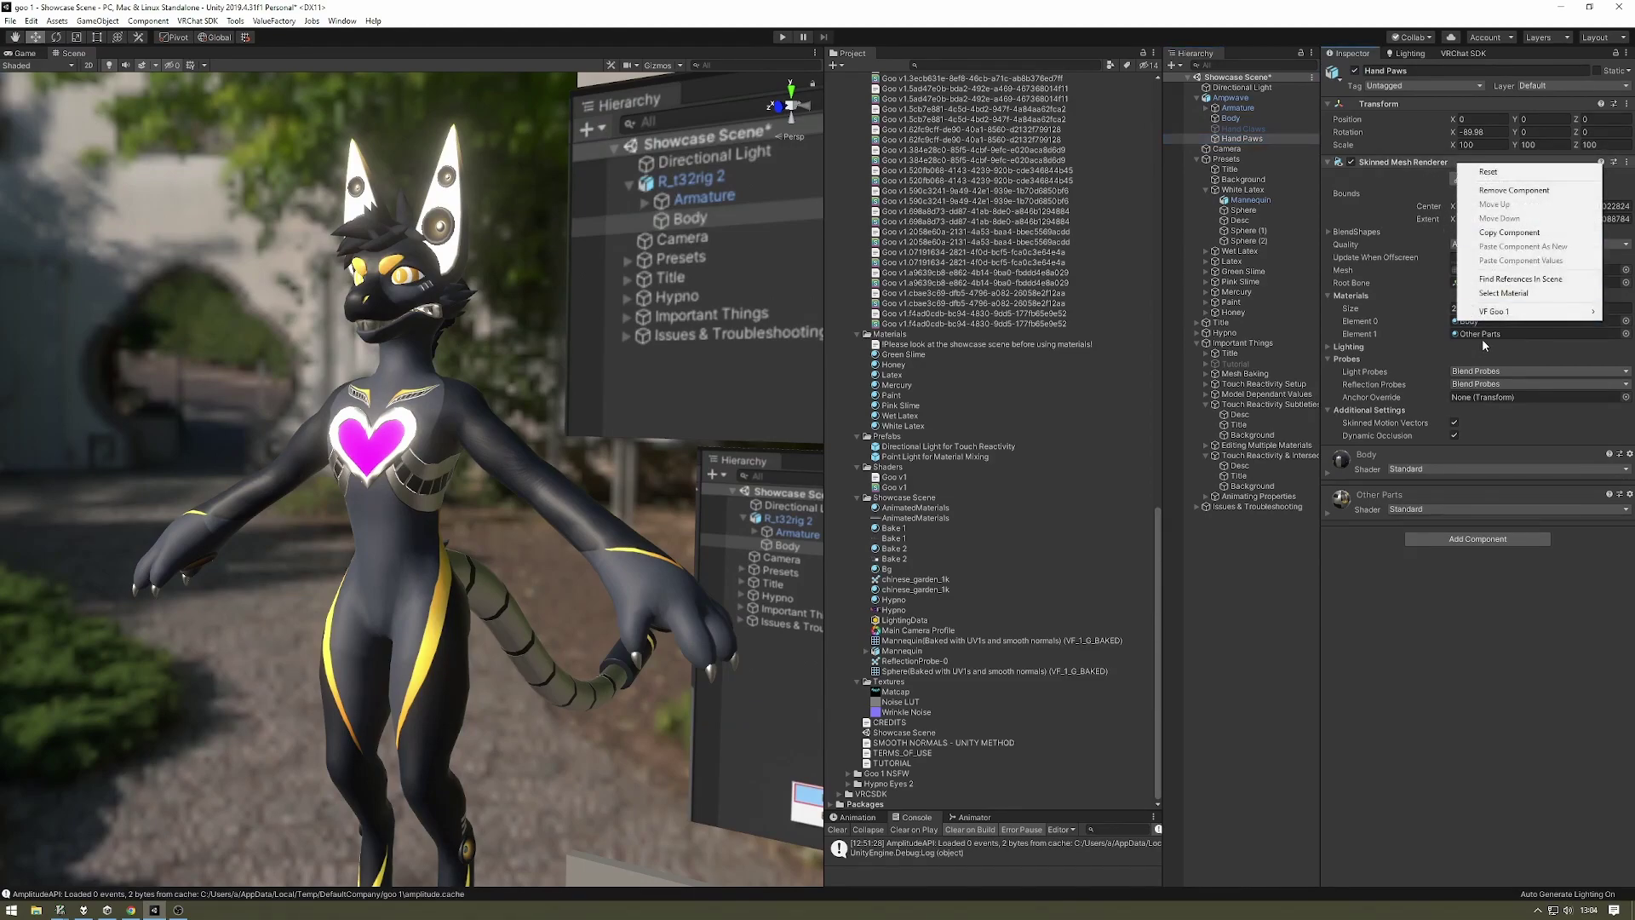
mouse_move(1504, 314)
click(1380, 311)
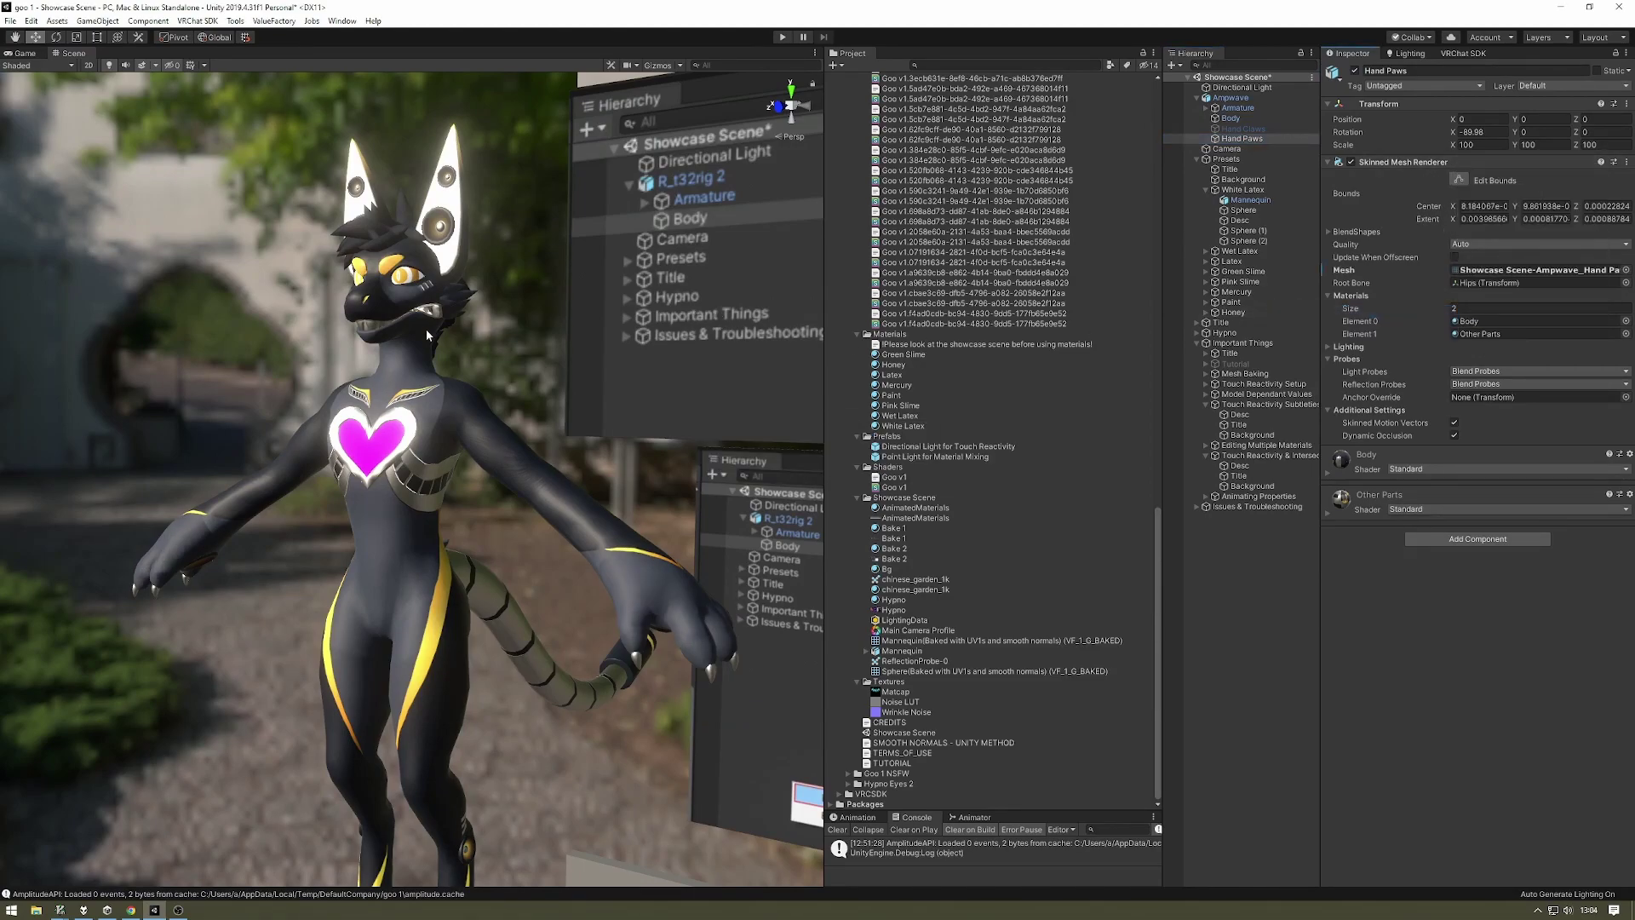
Duplicate the Wet Latex preset material and apply the copy to the Ampwave avatar's body.
right_drag(427, 330, 412, 324)
click(902, 415)
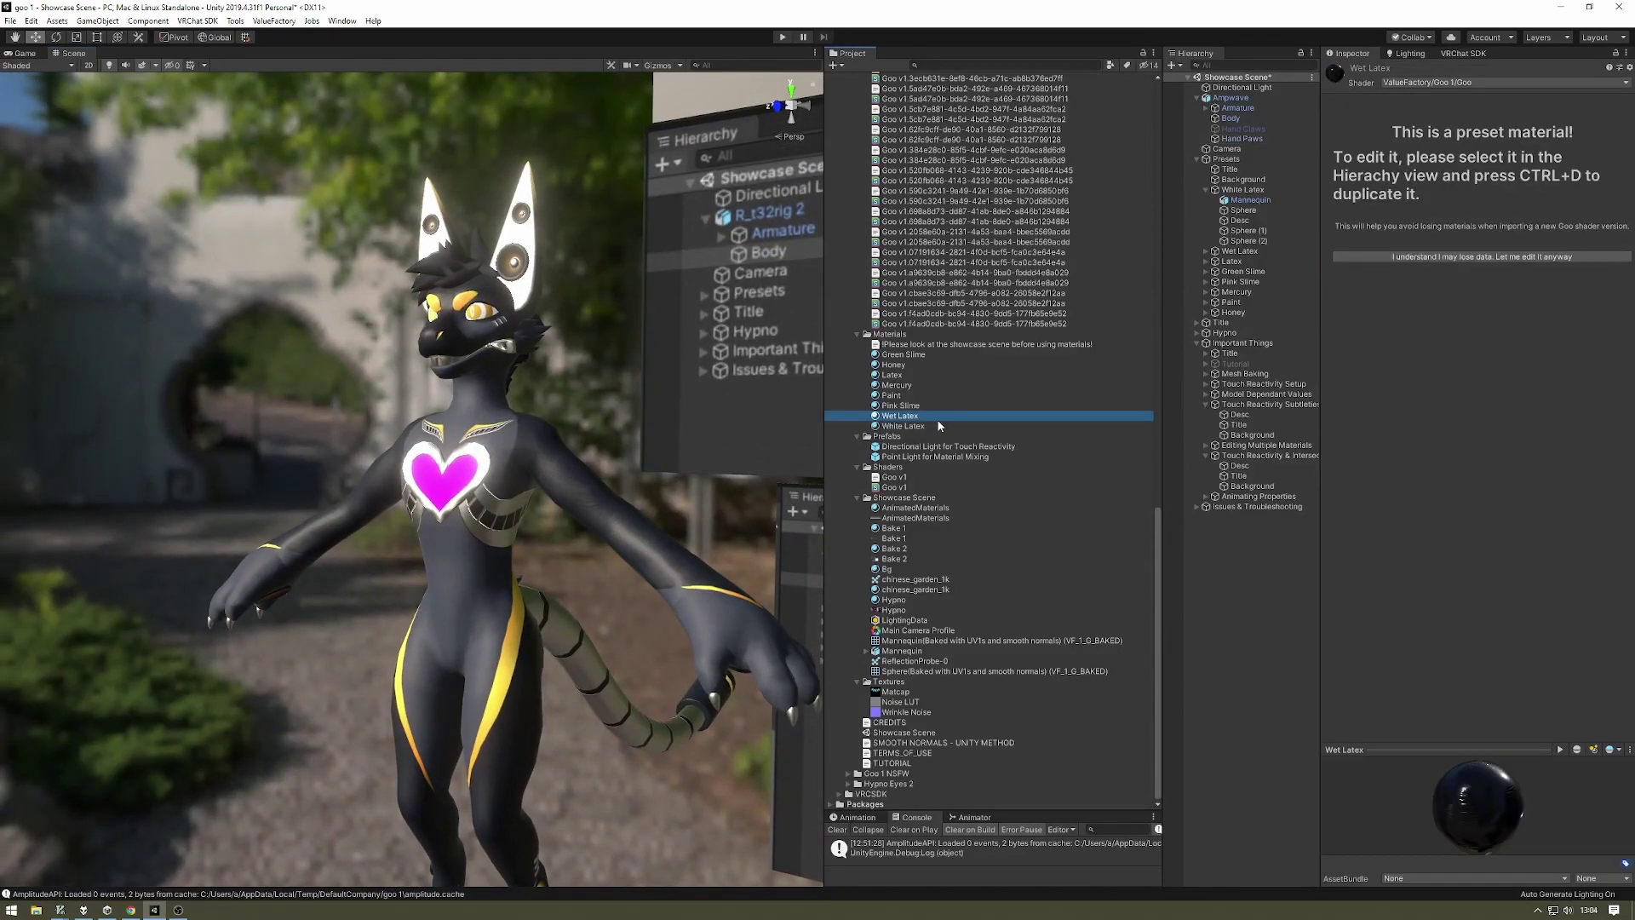
key(ctrl+d)
right_drag(474, 518, 549, 492)
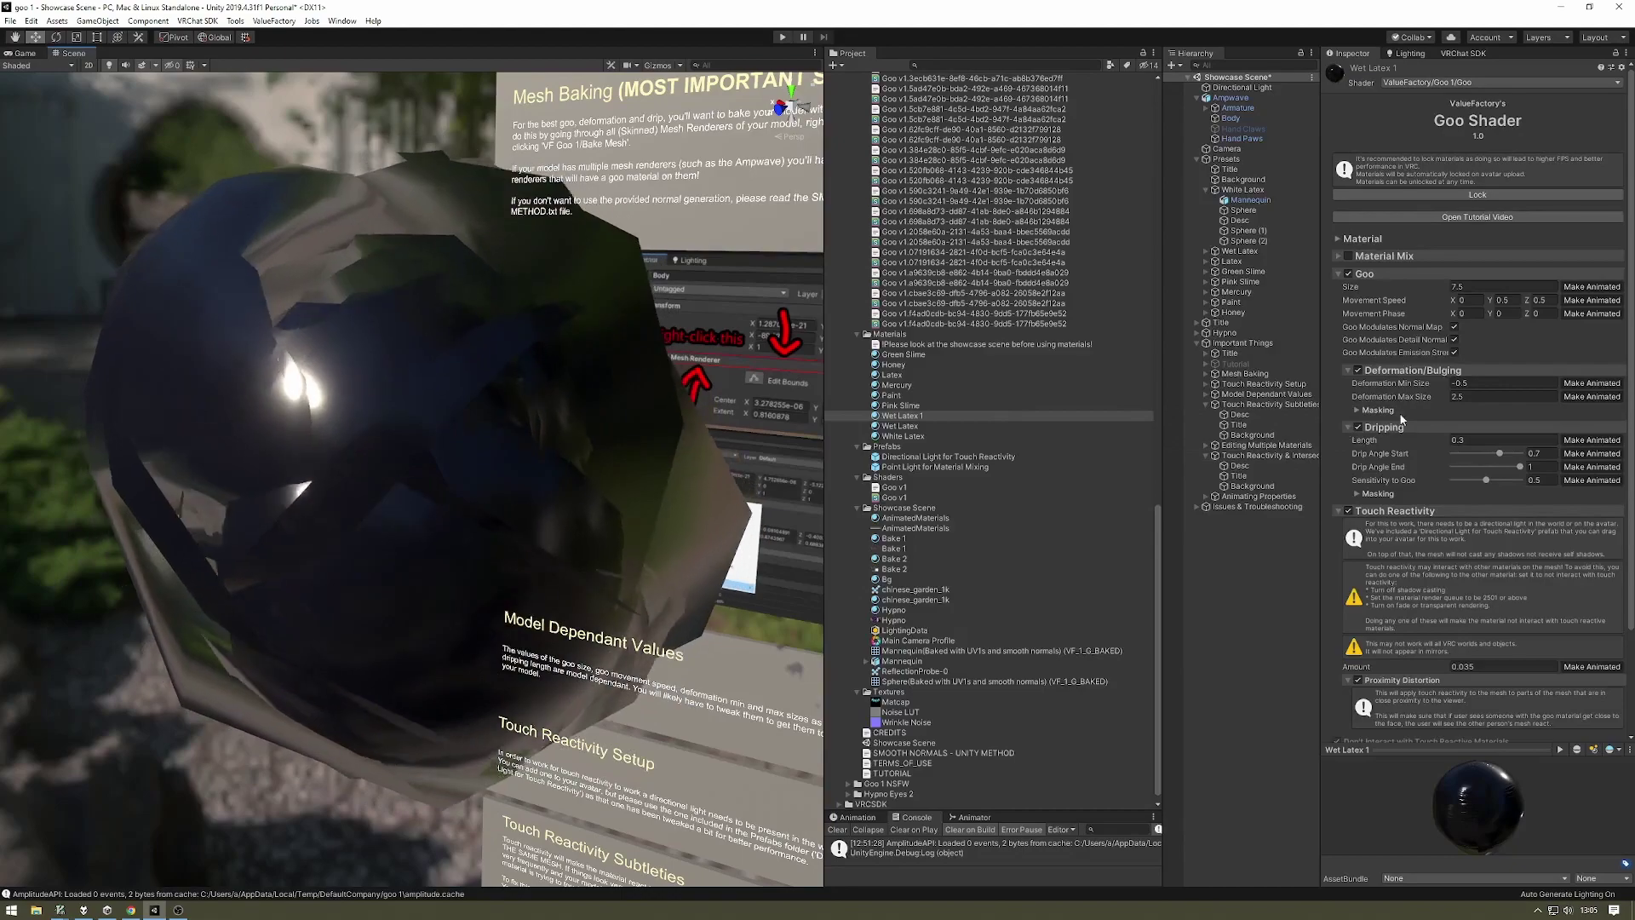
Switch Deformation/Bulging off and back on in the duplicated Wet Latex material to compare its effect on the avatar.
click(1358, 370)
scroll(362, 494, up, 8)
right_drag(406, 494, 455, 385)
click(1443, 371)
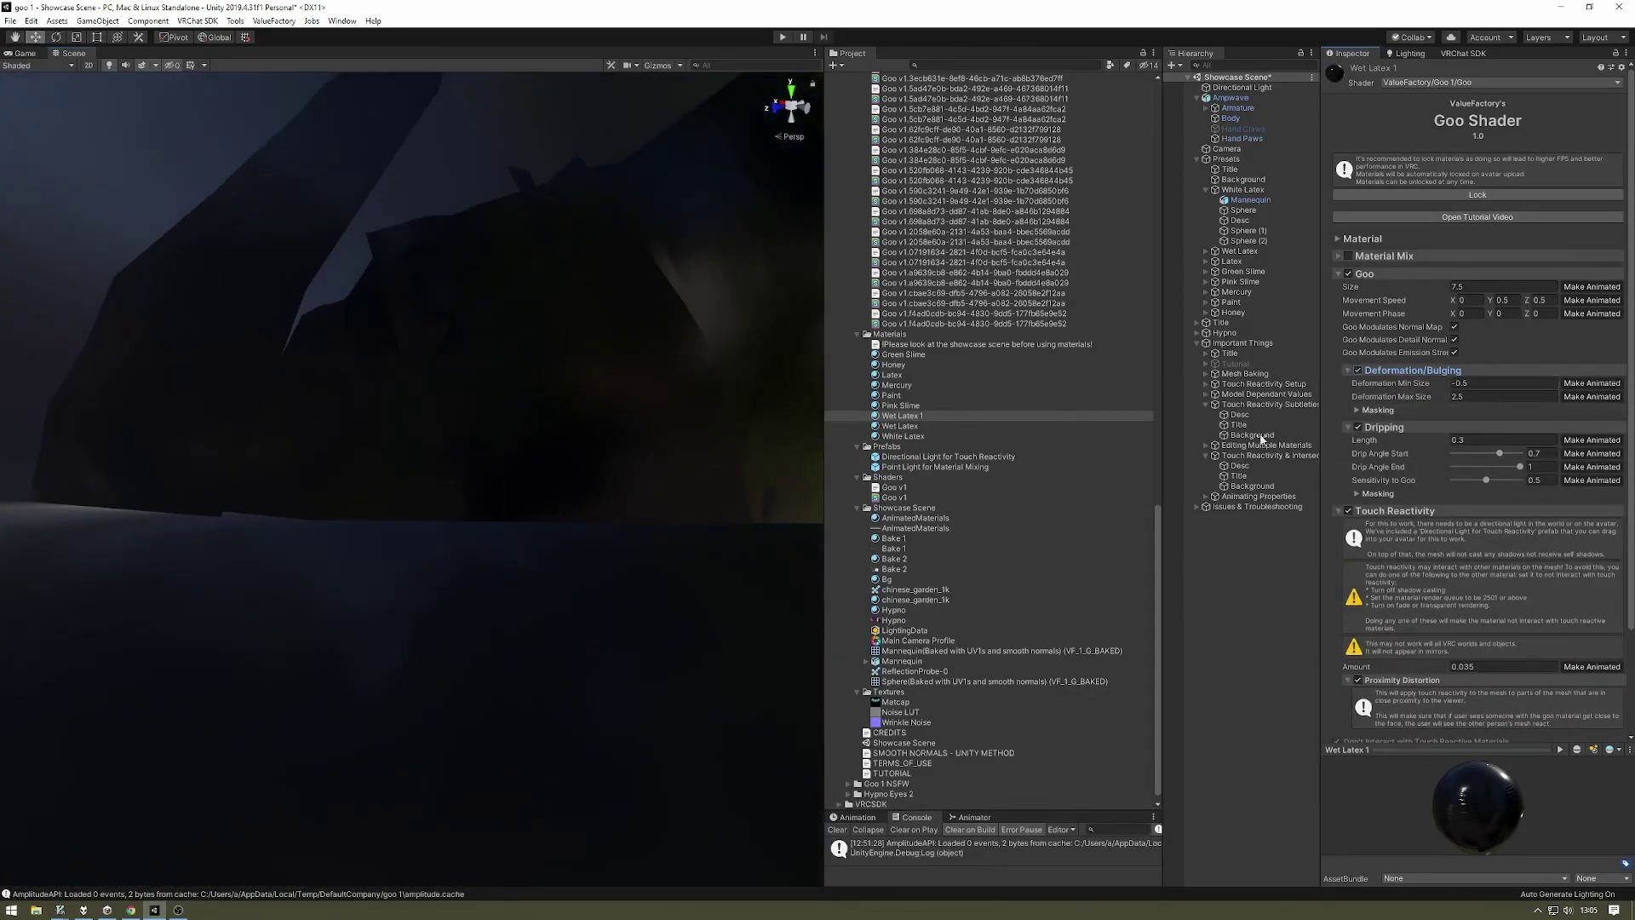
Set the duplicated Wet Latex material's Deformation Min Size to 0 and Deformation Max Size to 0.02.
right_drag(644, 426, 688, 467)
click(1490, 384)
text(0)
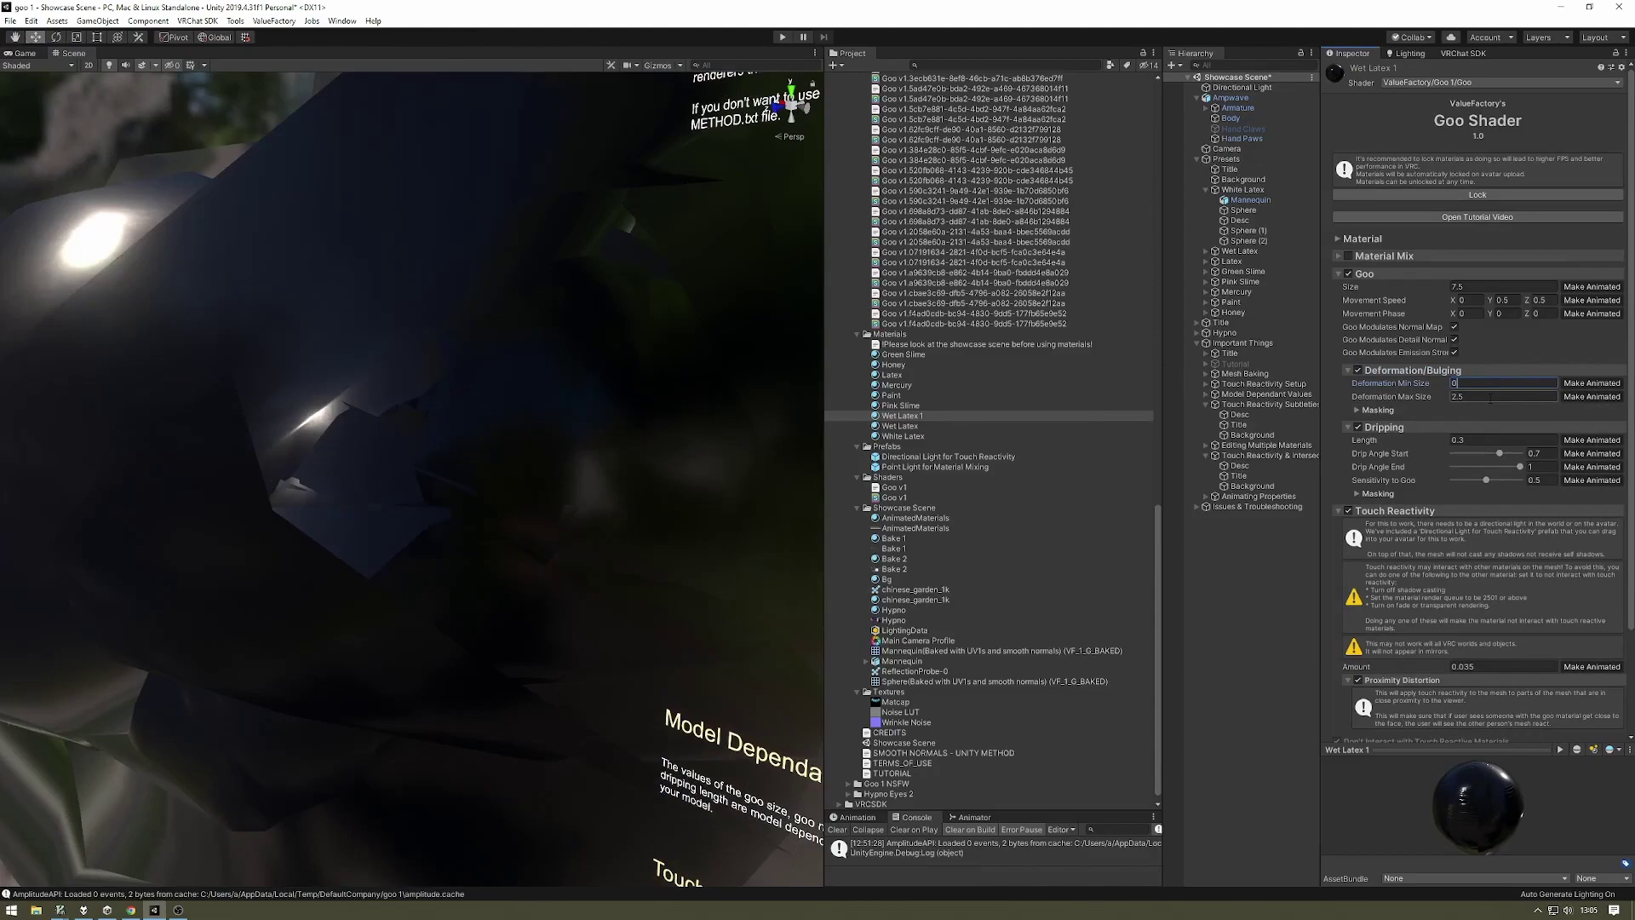
click(1490, 397)
text(.02)
Examine the goo deformation and dripping on the avatar's head and body from several angles.
right_drag(434, 452, 607, 358)
key(w)
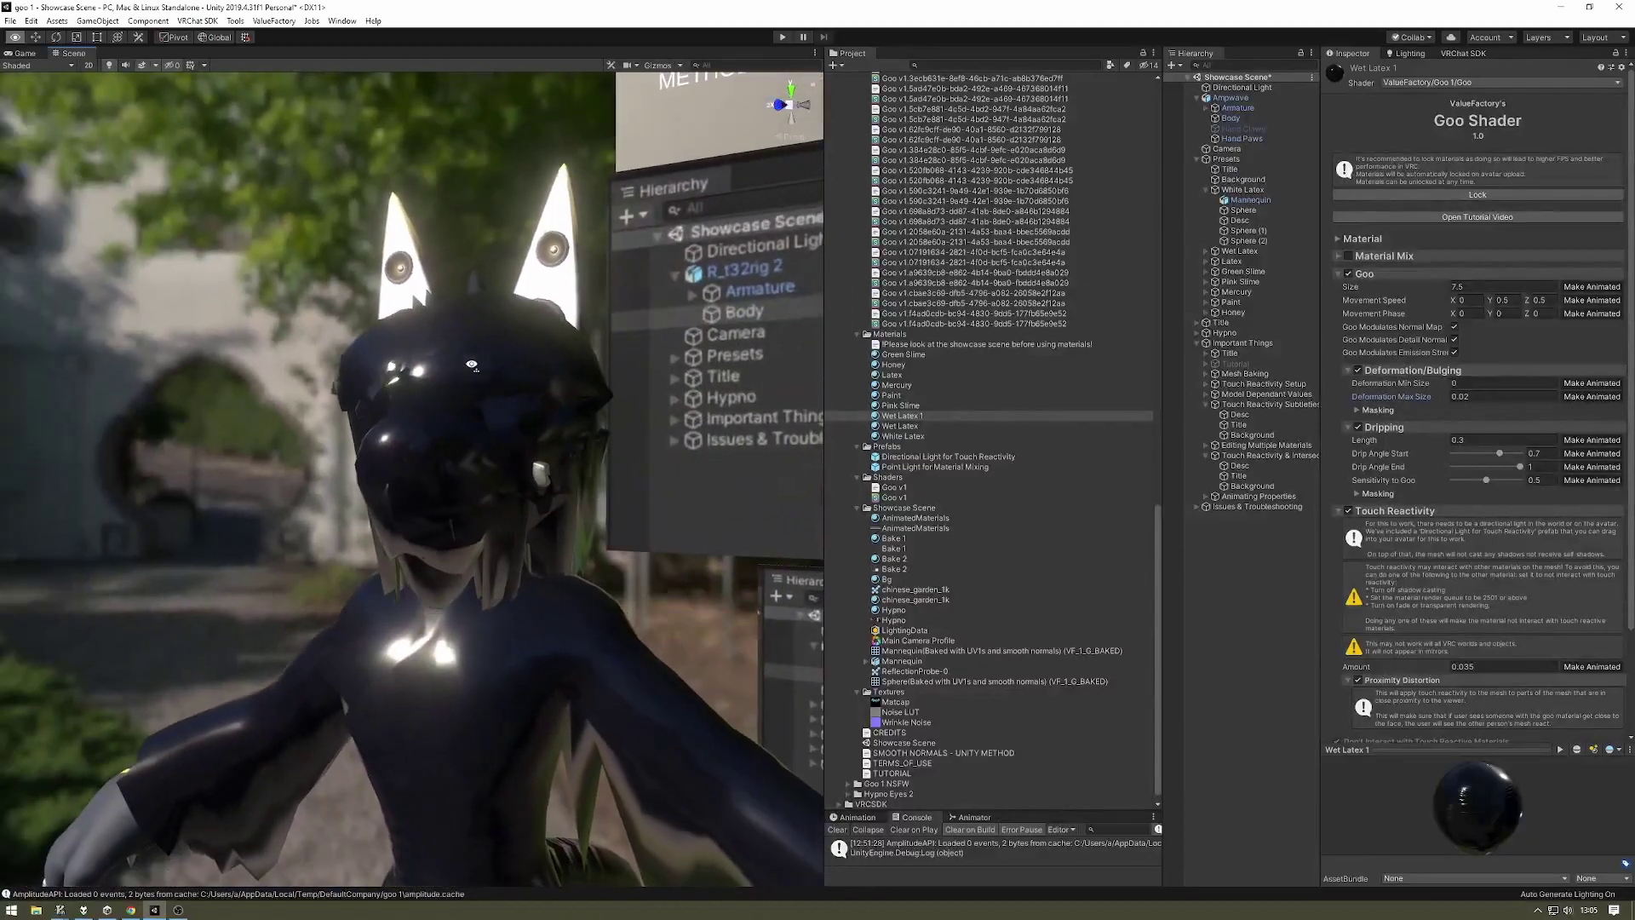
right_drag(470, 364, 452, 371)
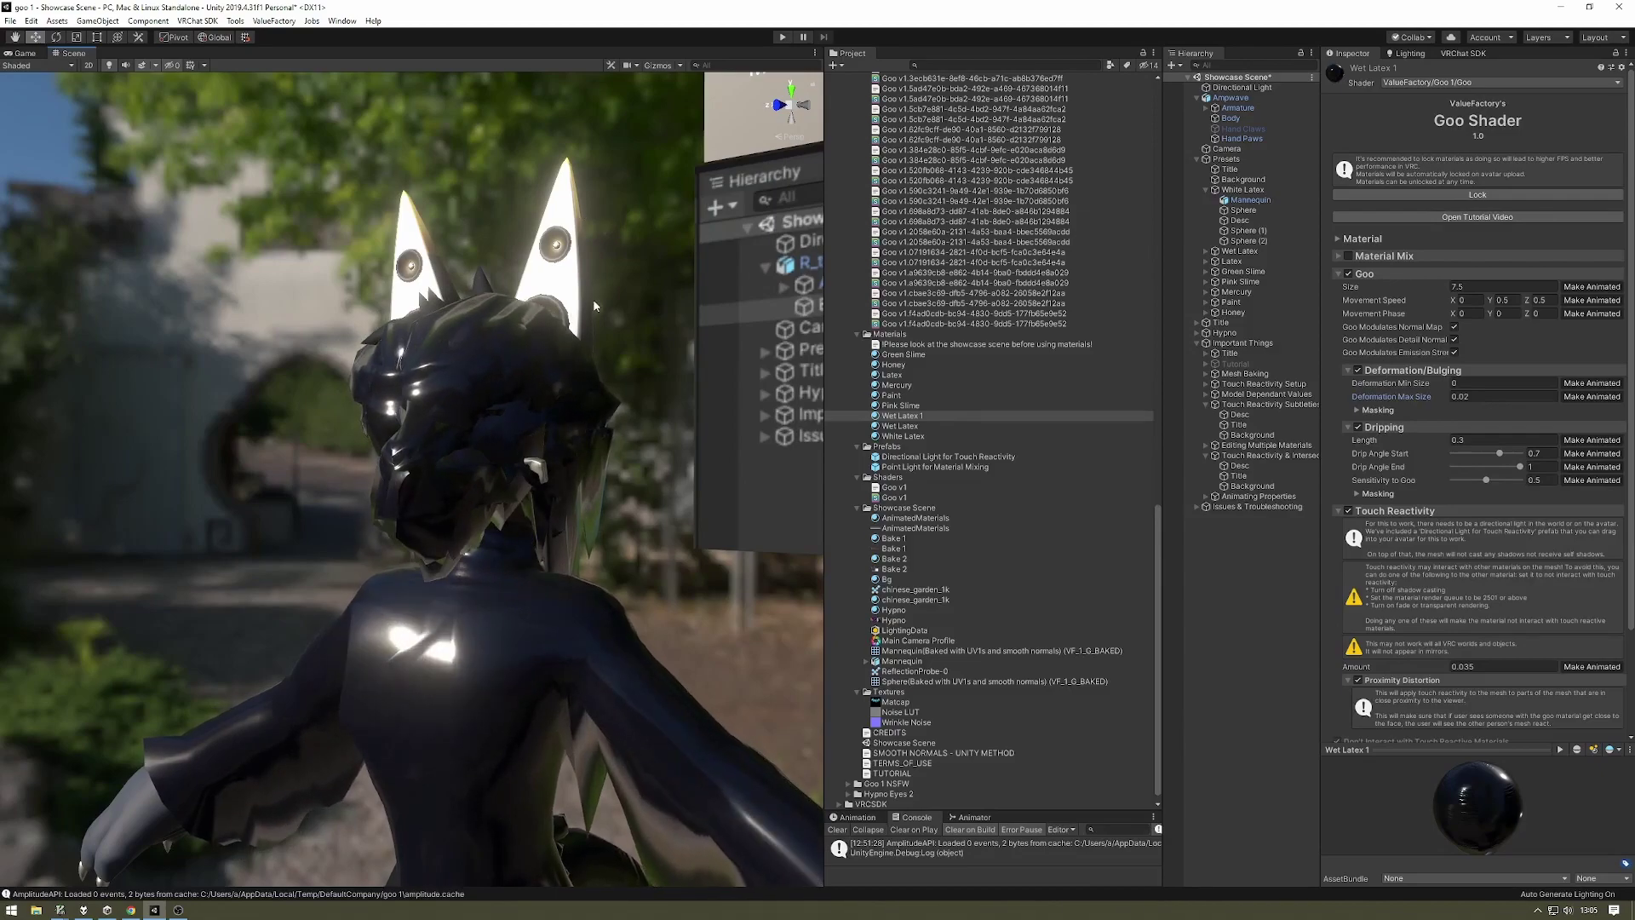
right_drag(594, 306, 432, 239)
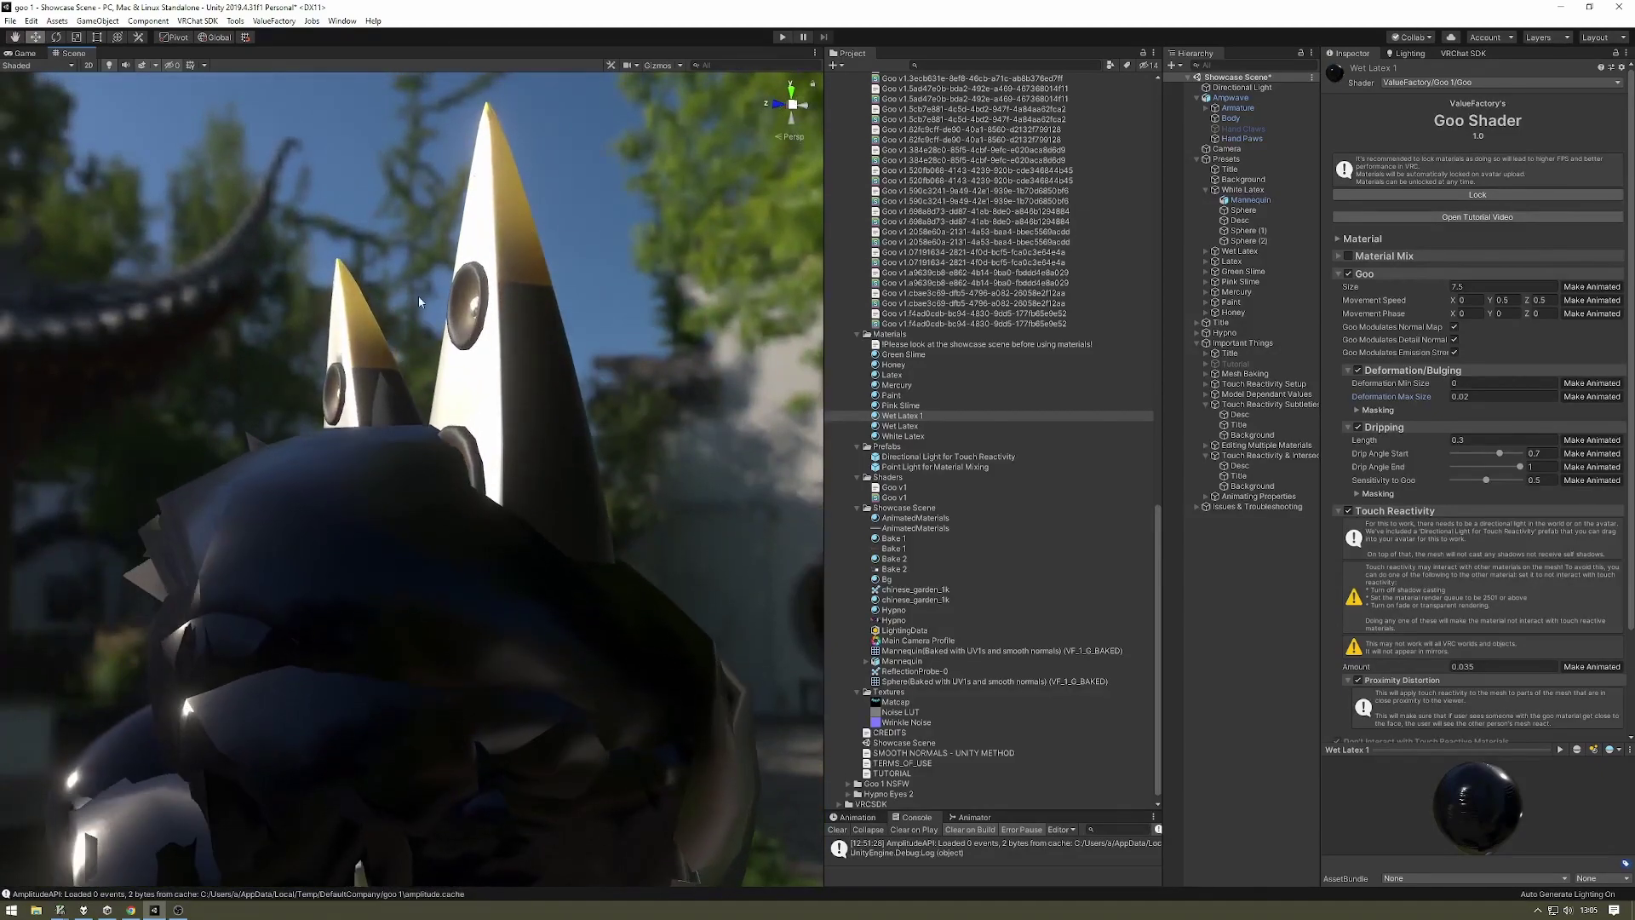
right_drag(419, 301, 609, 312)
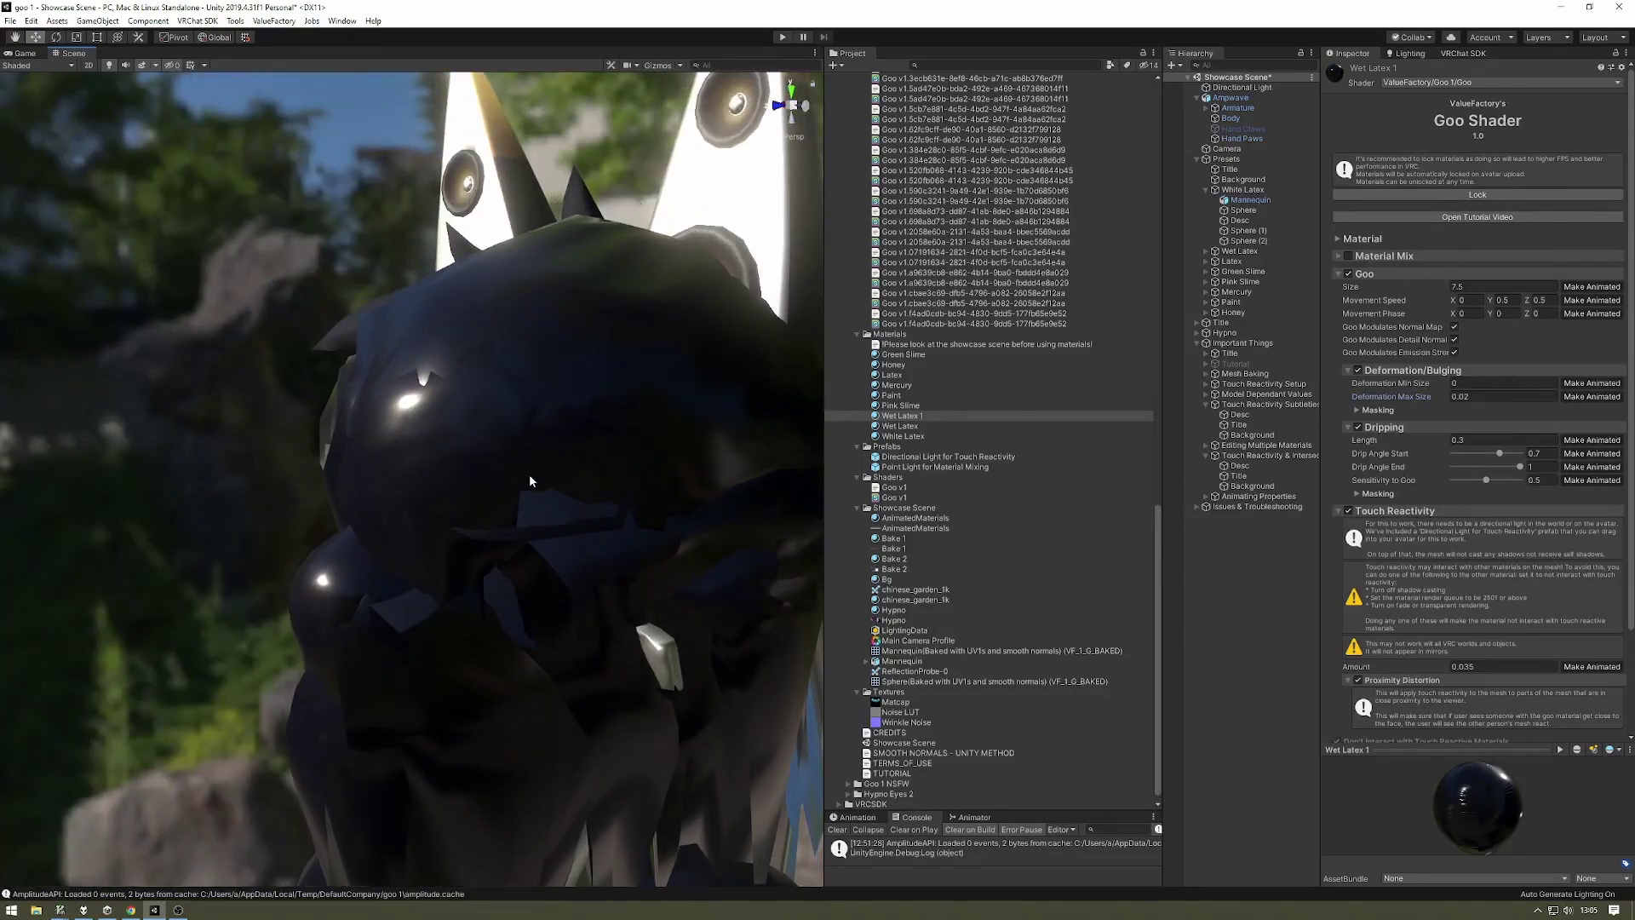
right_drag(453, 444, 587, 483)
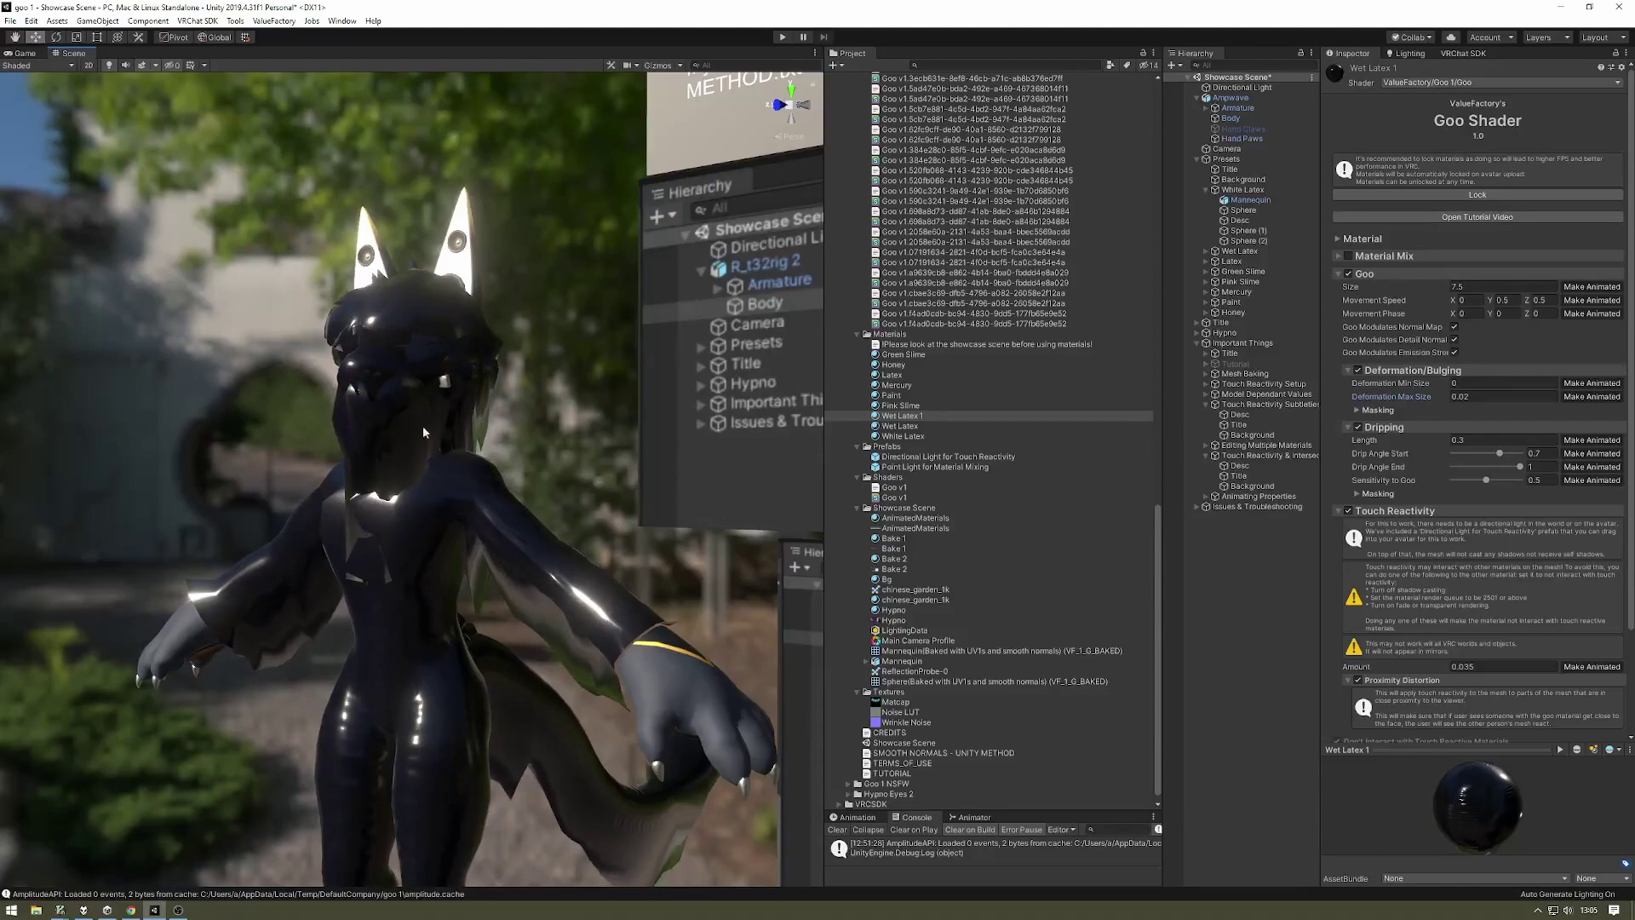
right_drag(423, 433, 406, 438)
scroll(406, 437, up, 3)
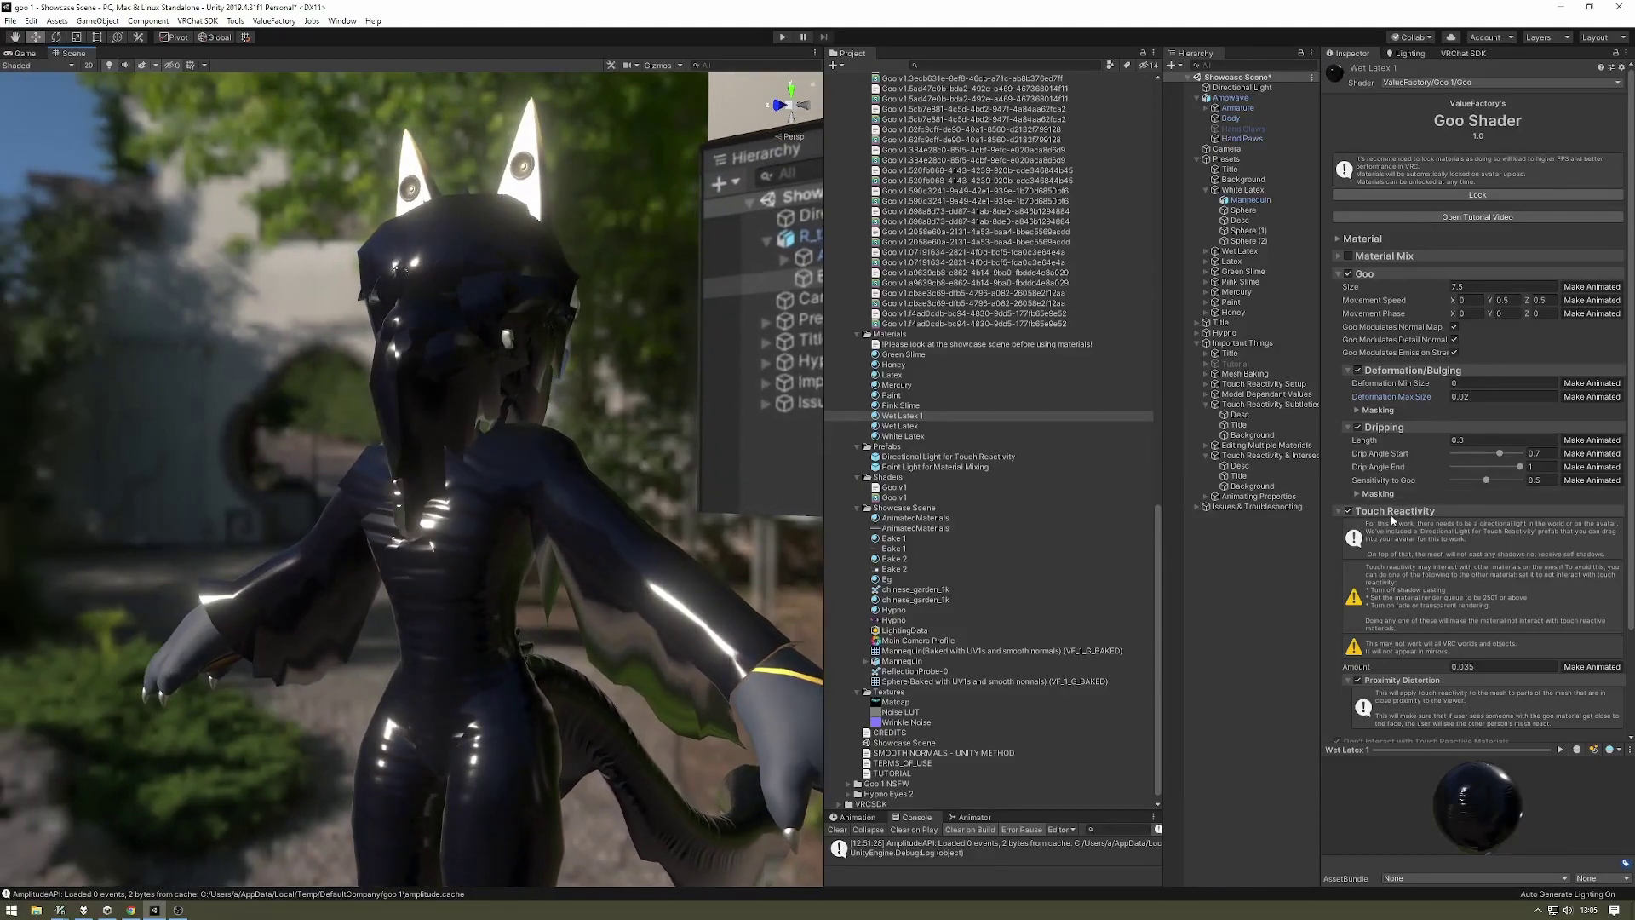
Switch Touch Reactivity off and back on in Wet Latex 1 to compare its effect on the avatar.
click(1377, 513)
right_drag(506, 413, 289, 430)
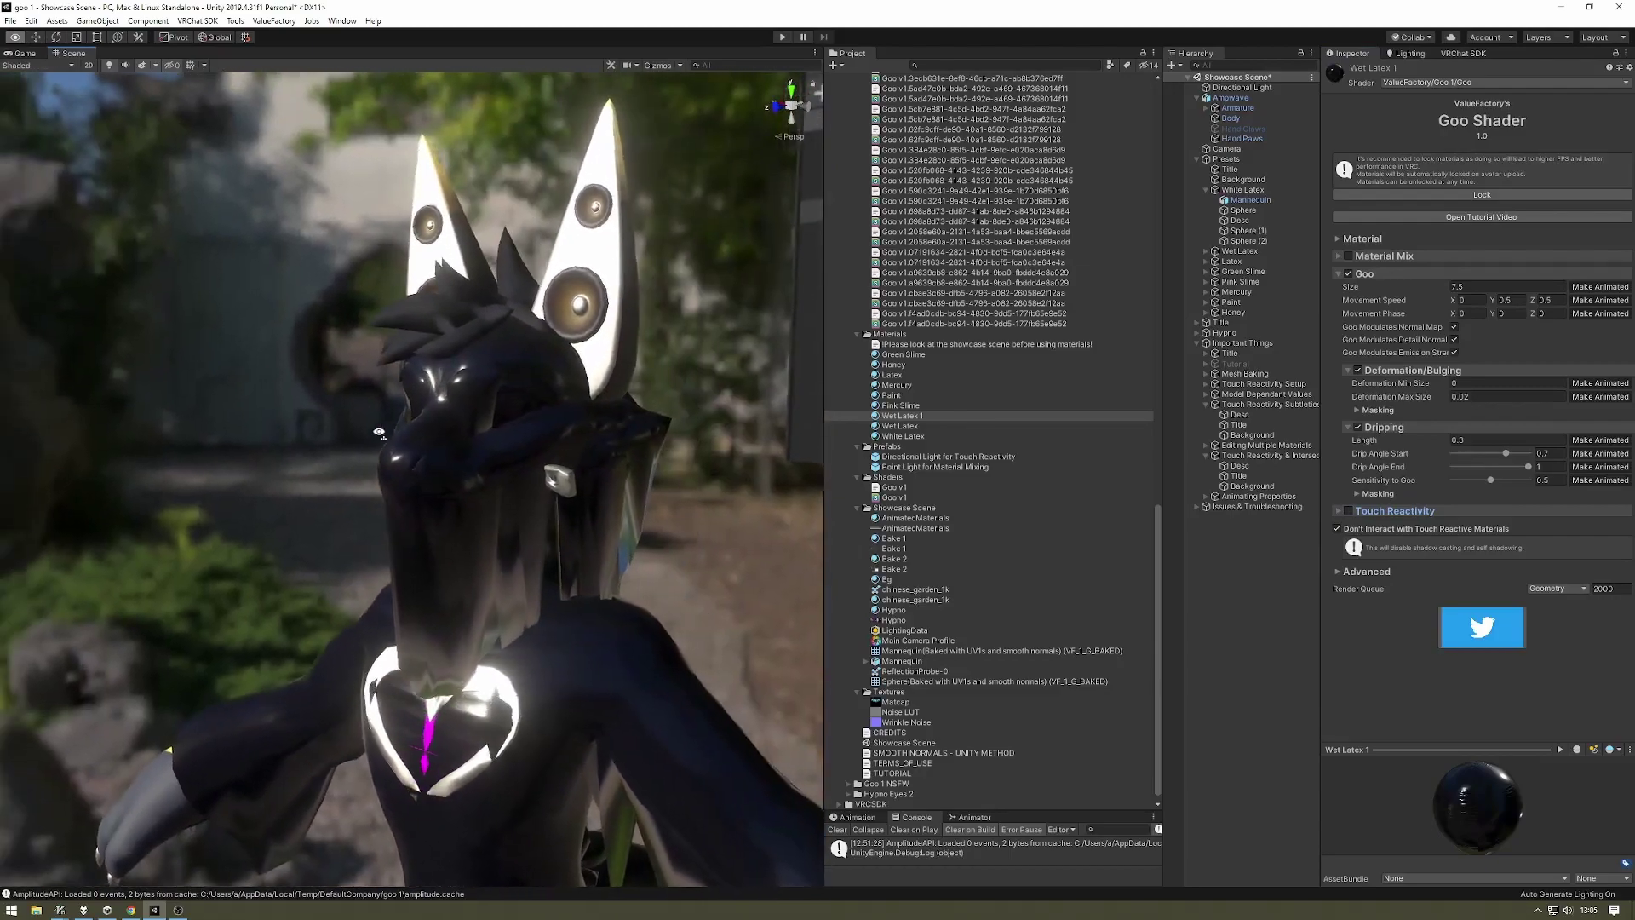
click(1418, 514)
key(s)
right_drag(526, 412, 538, 397)
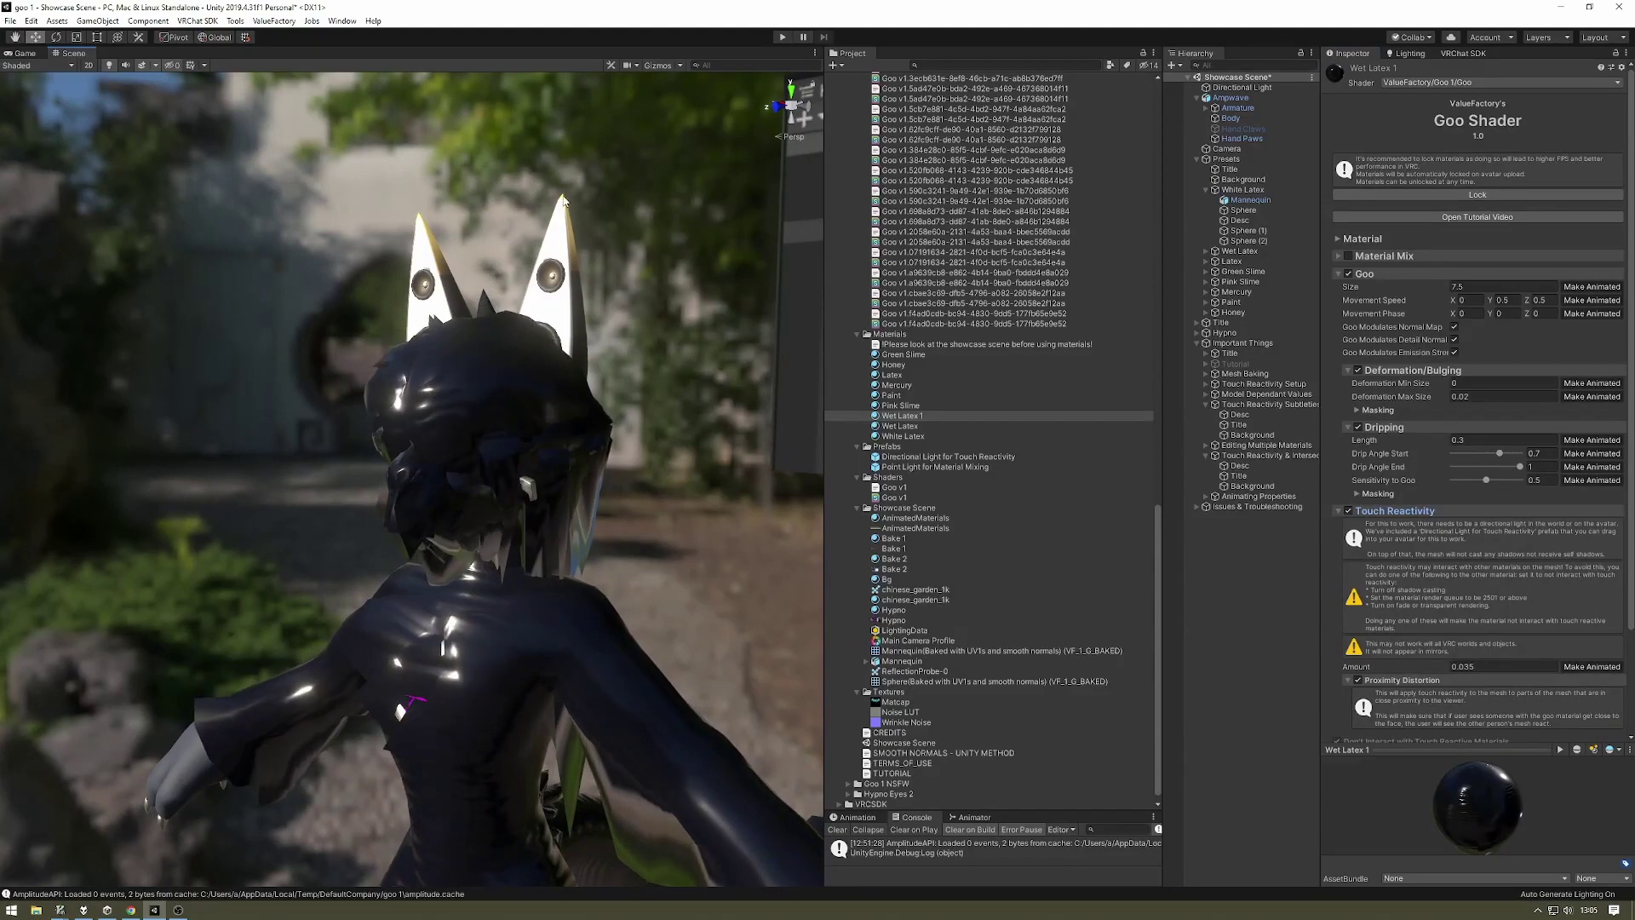
Duplicate the Wet Latex 1 material and disable Touch Reactivity on the new copy.
right_drag(577, 368, 533, 324)
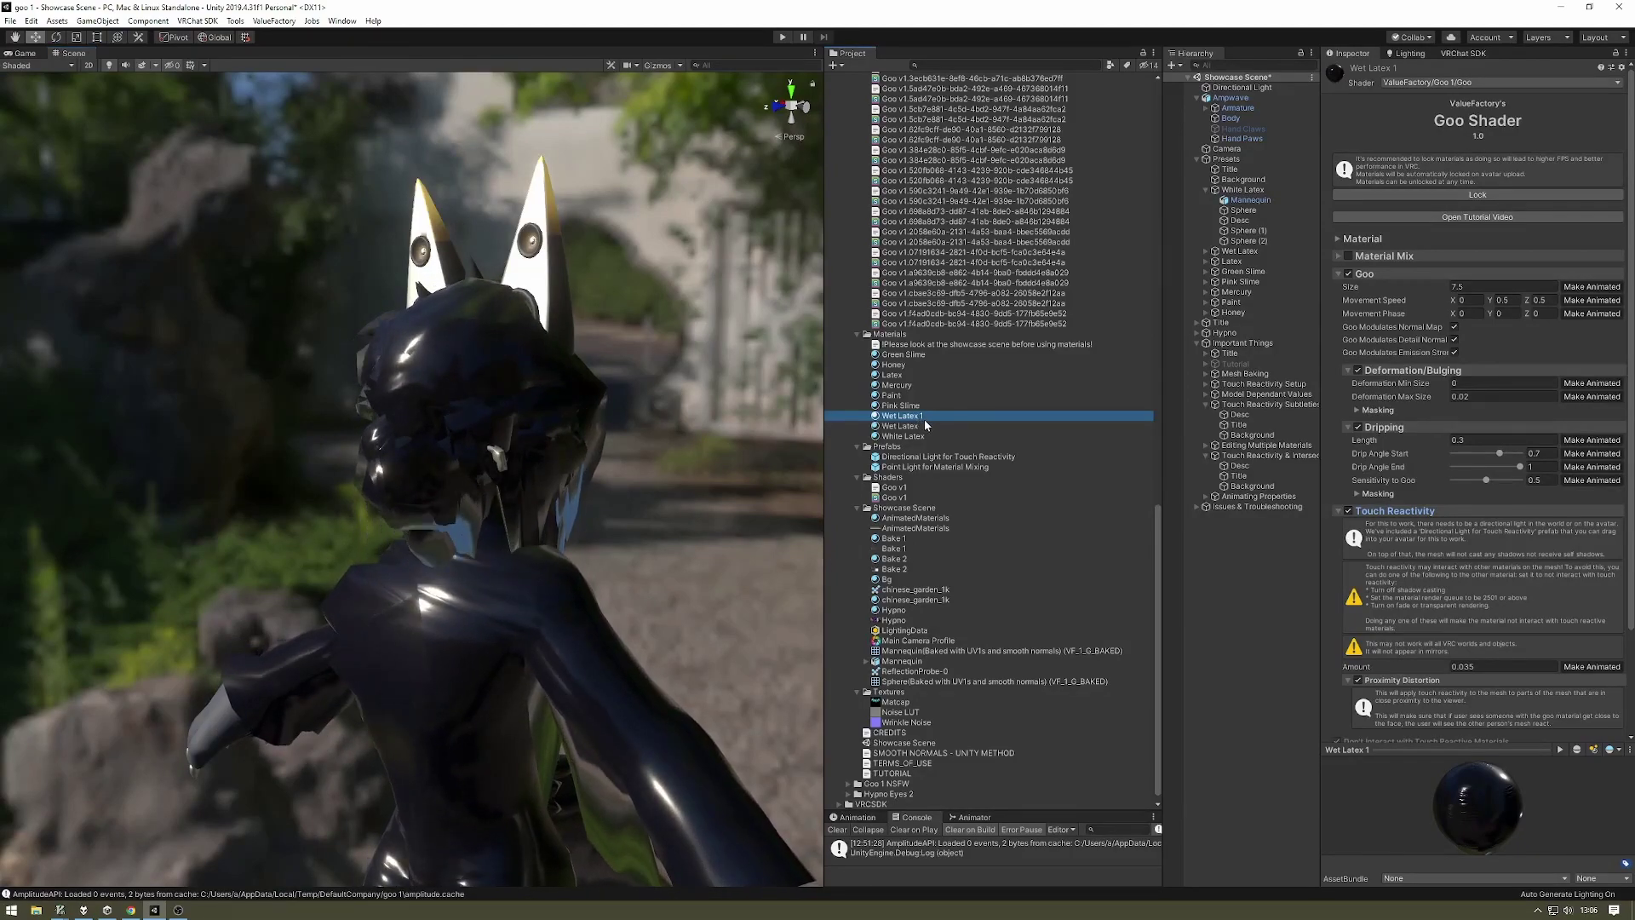
key(ctrl+d)
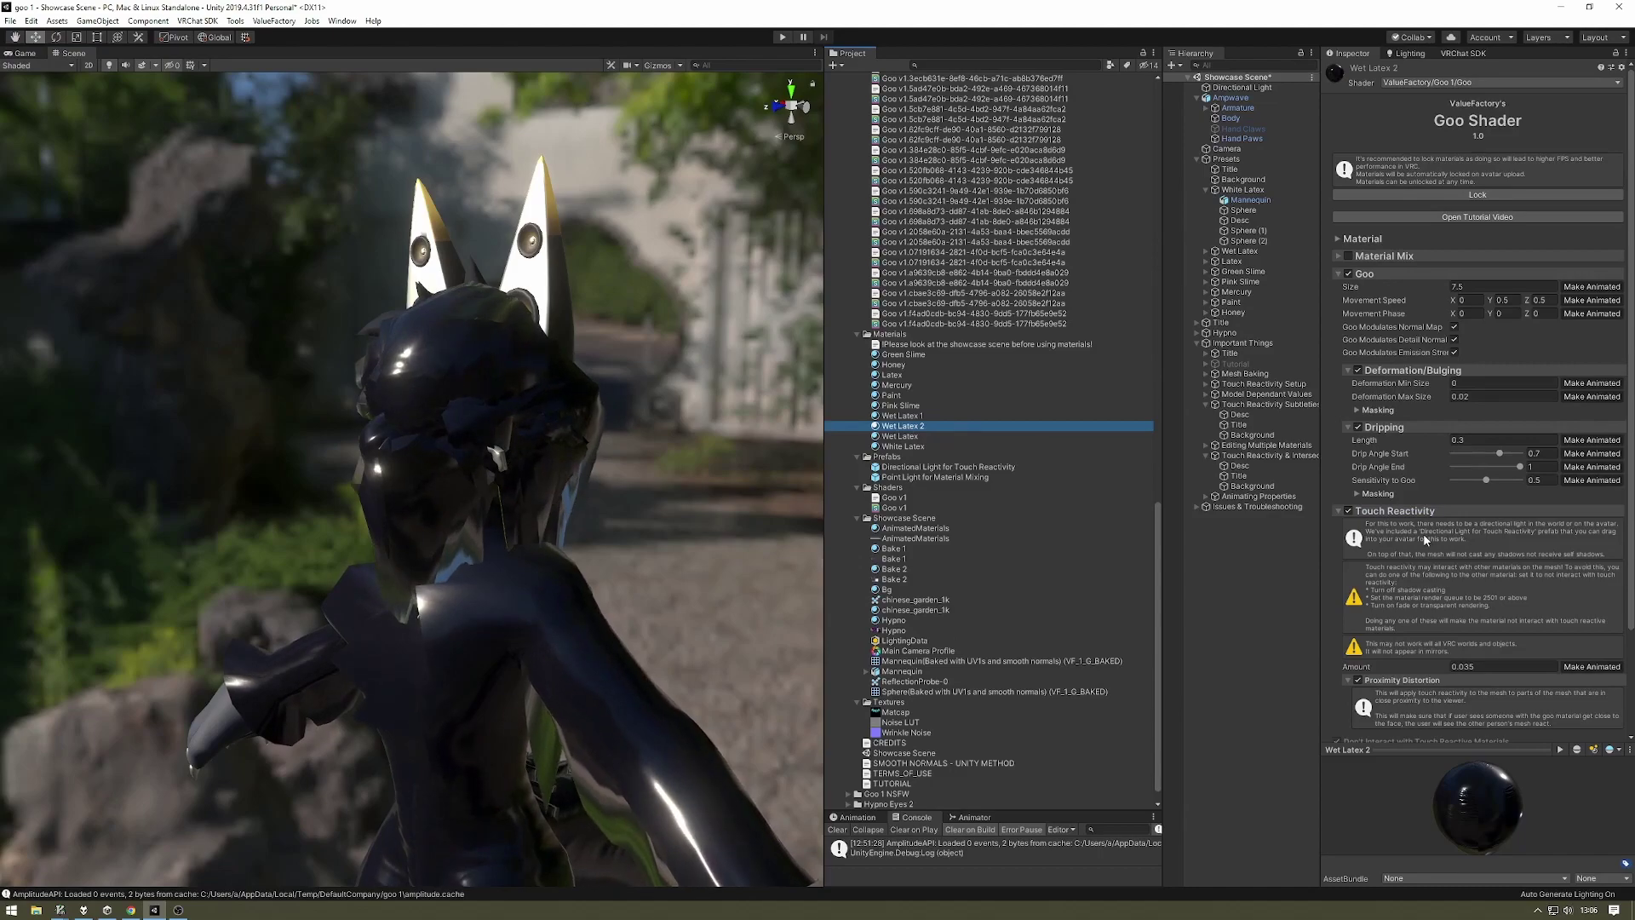
scroll(1423, 533, down, 5)
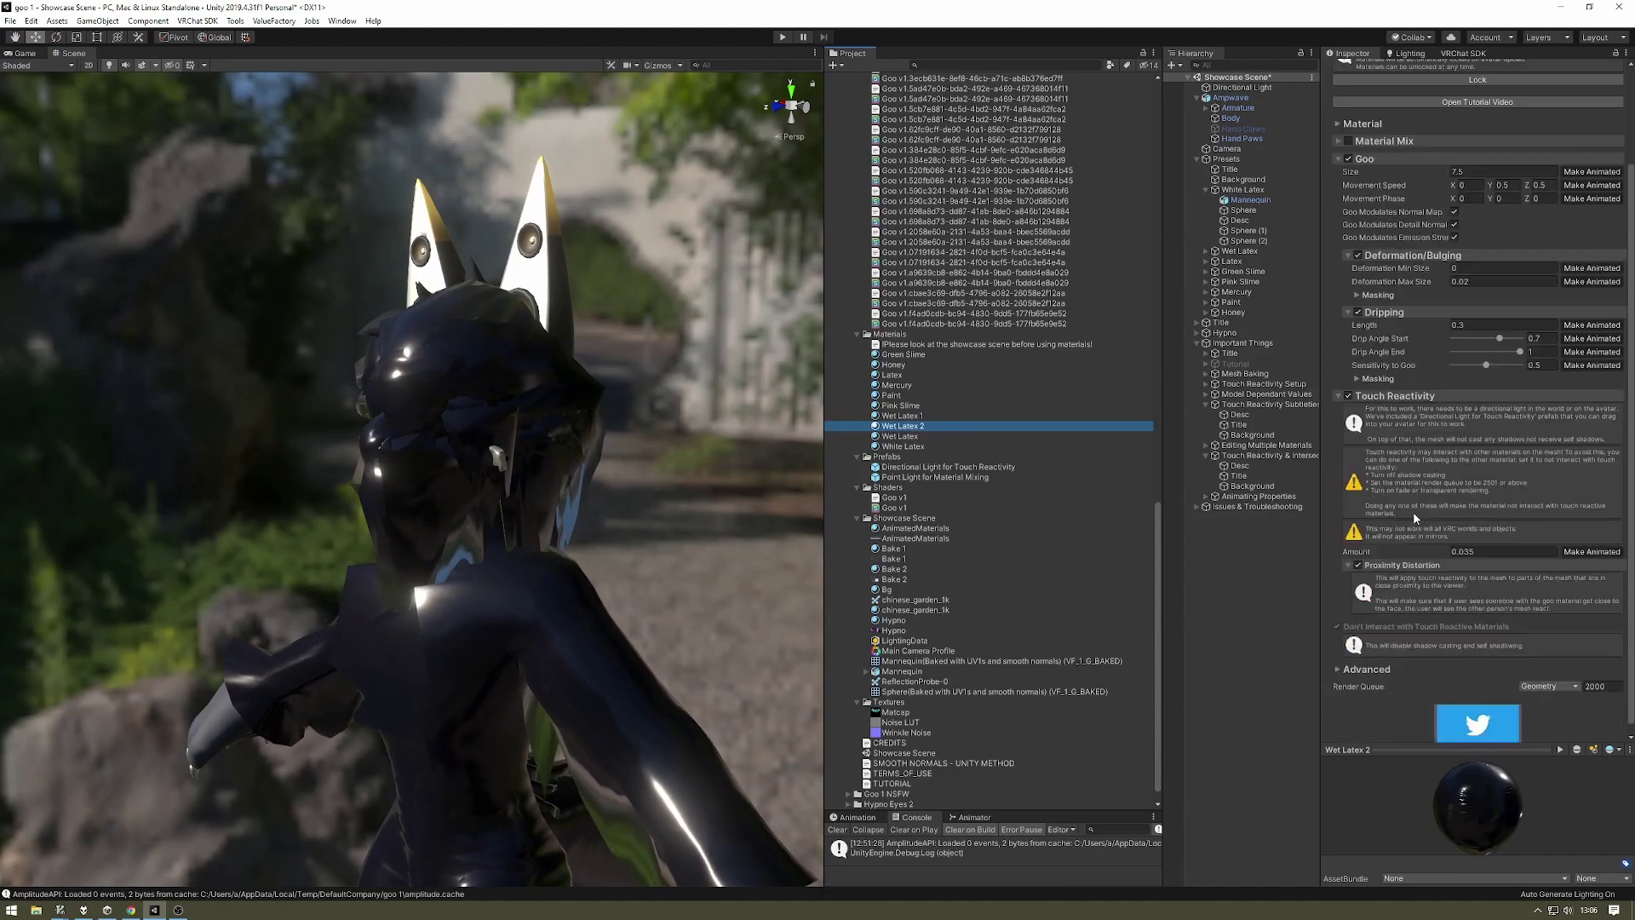
click(1396, 389)
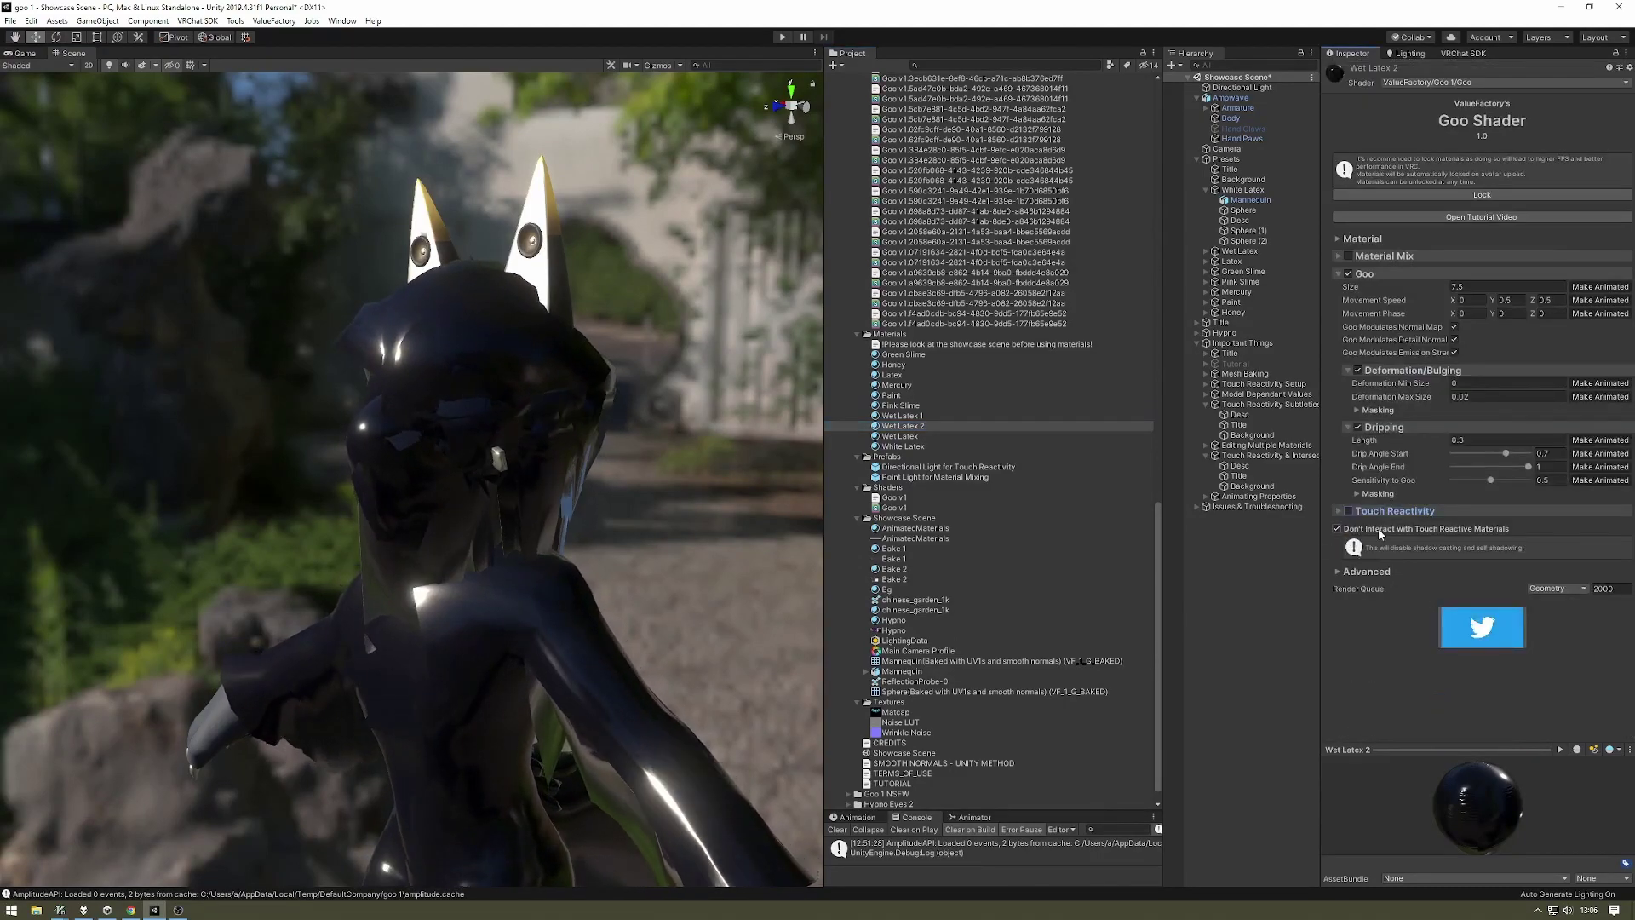
right_drag(525, 403, 553, 393)
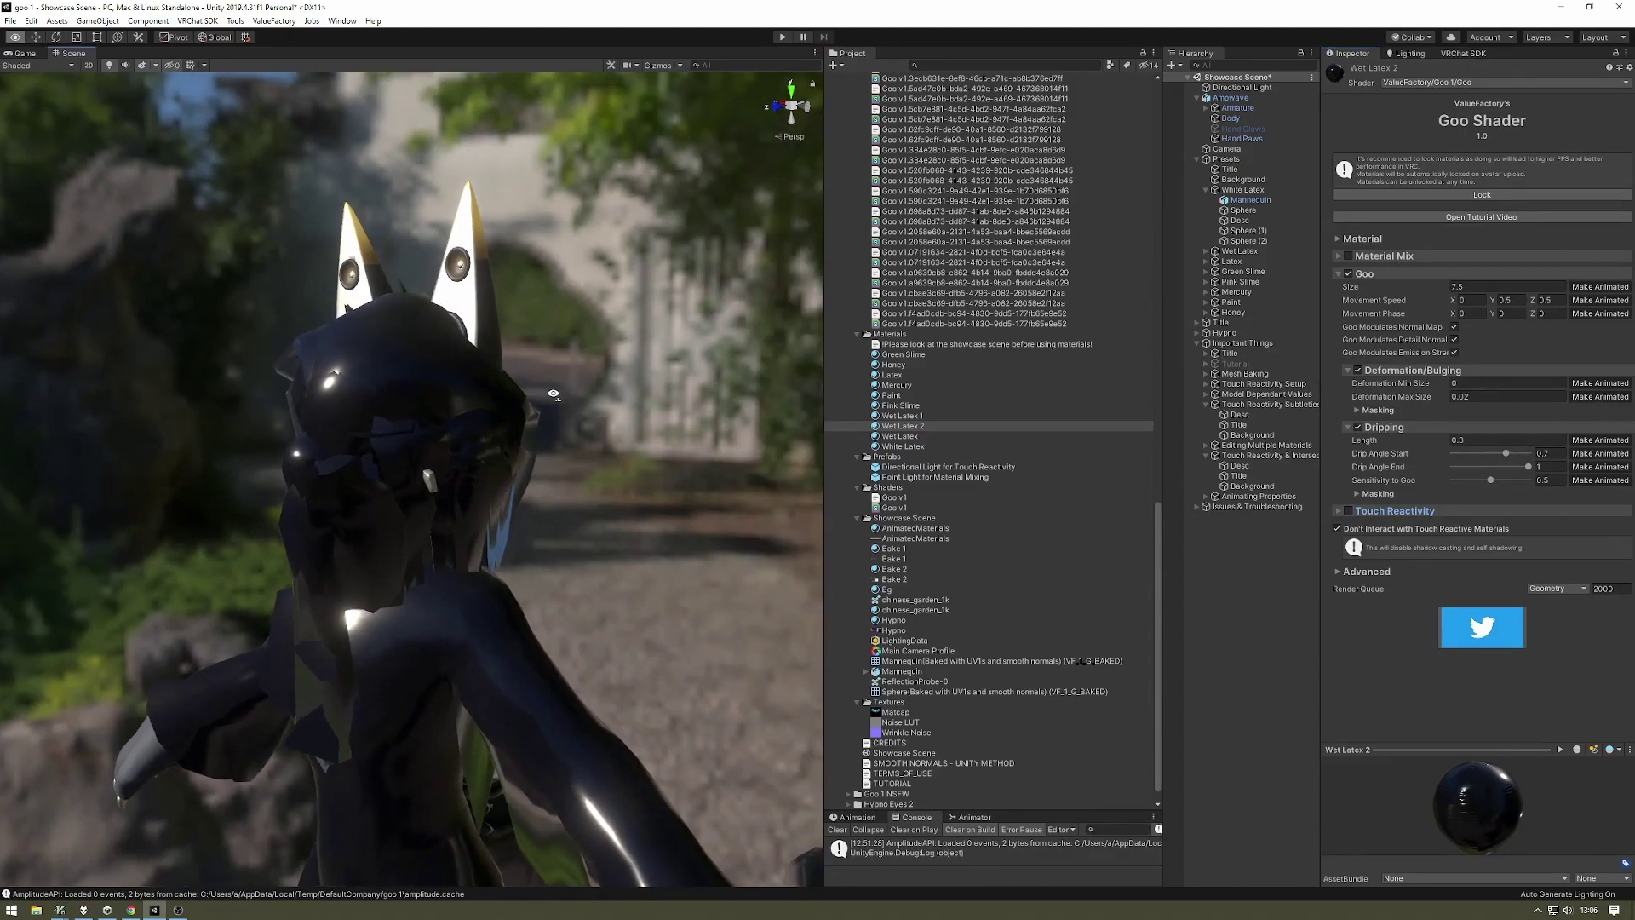
Apply the Wet Latex 2 material to the remaining parts of the avatar's head and torso.
drag(492, 293, 468, 289)
right_drag(468, 294, 426, 328)
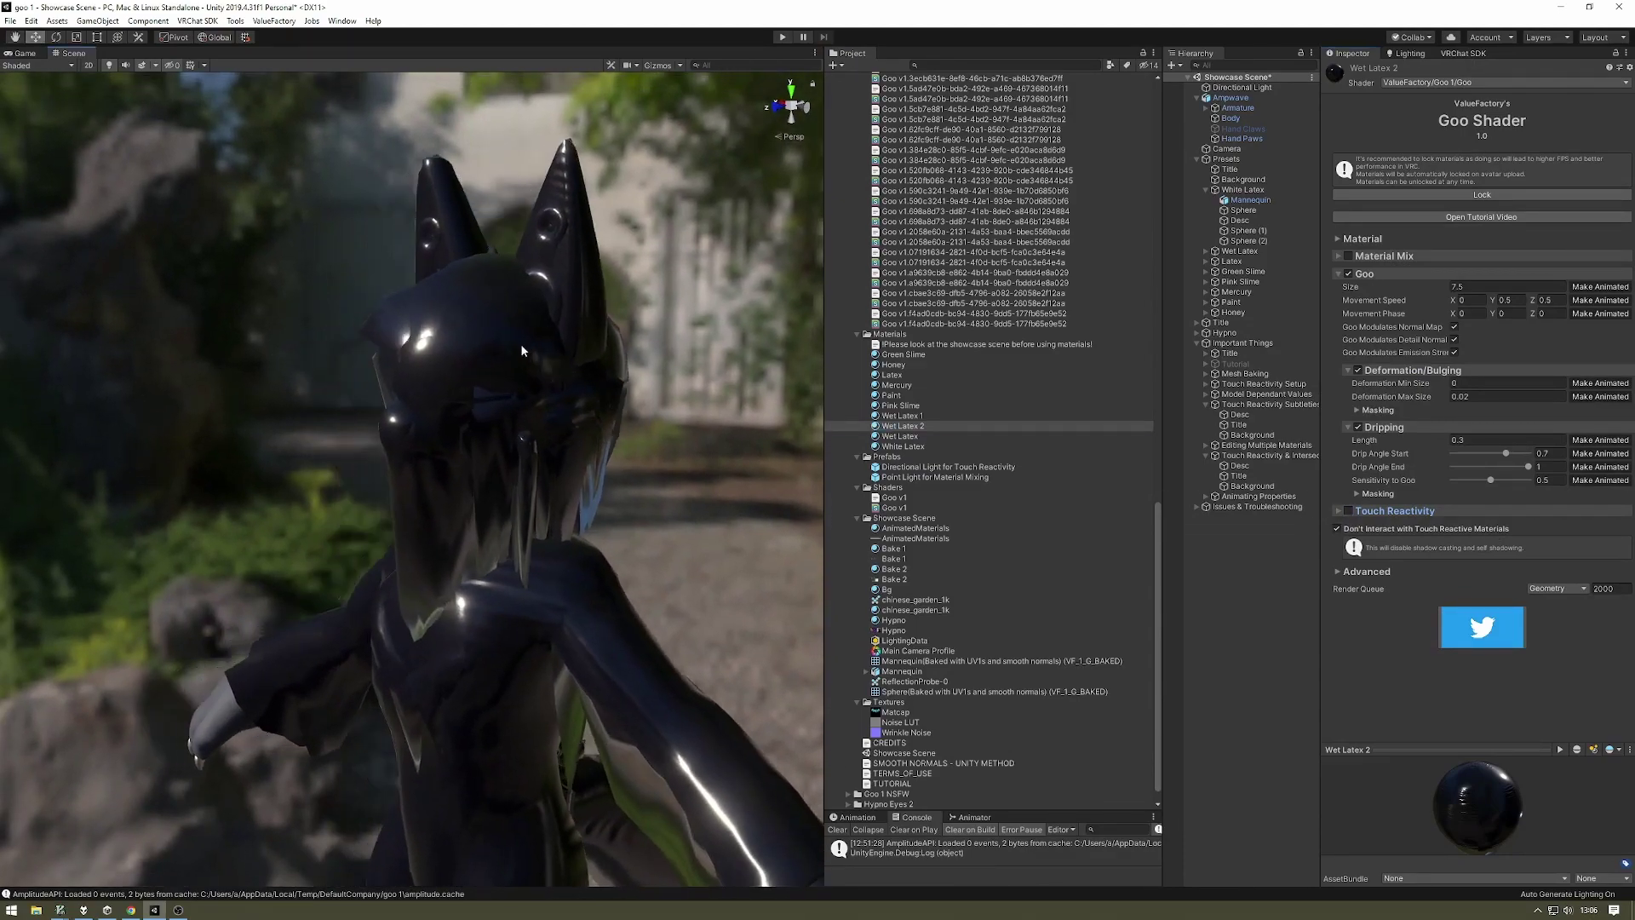
drag(896, 425, 528, 376)
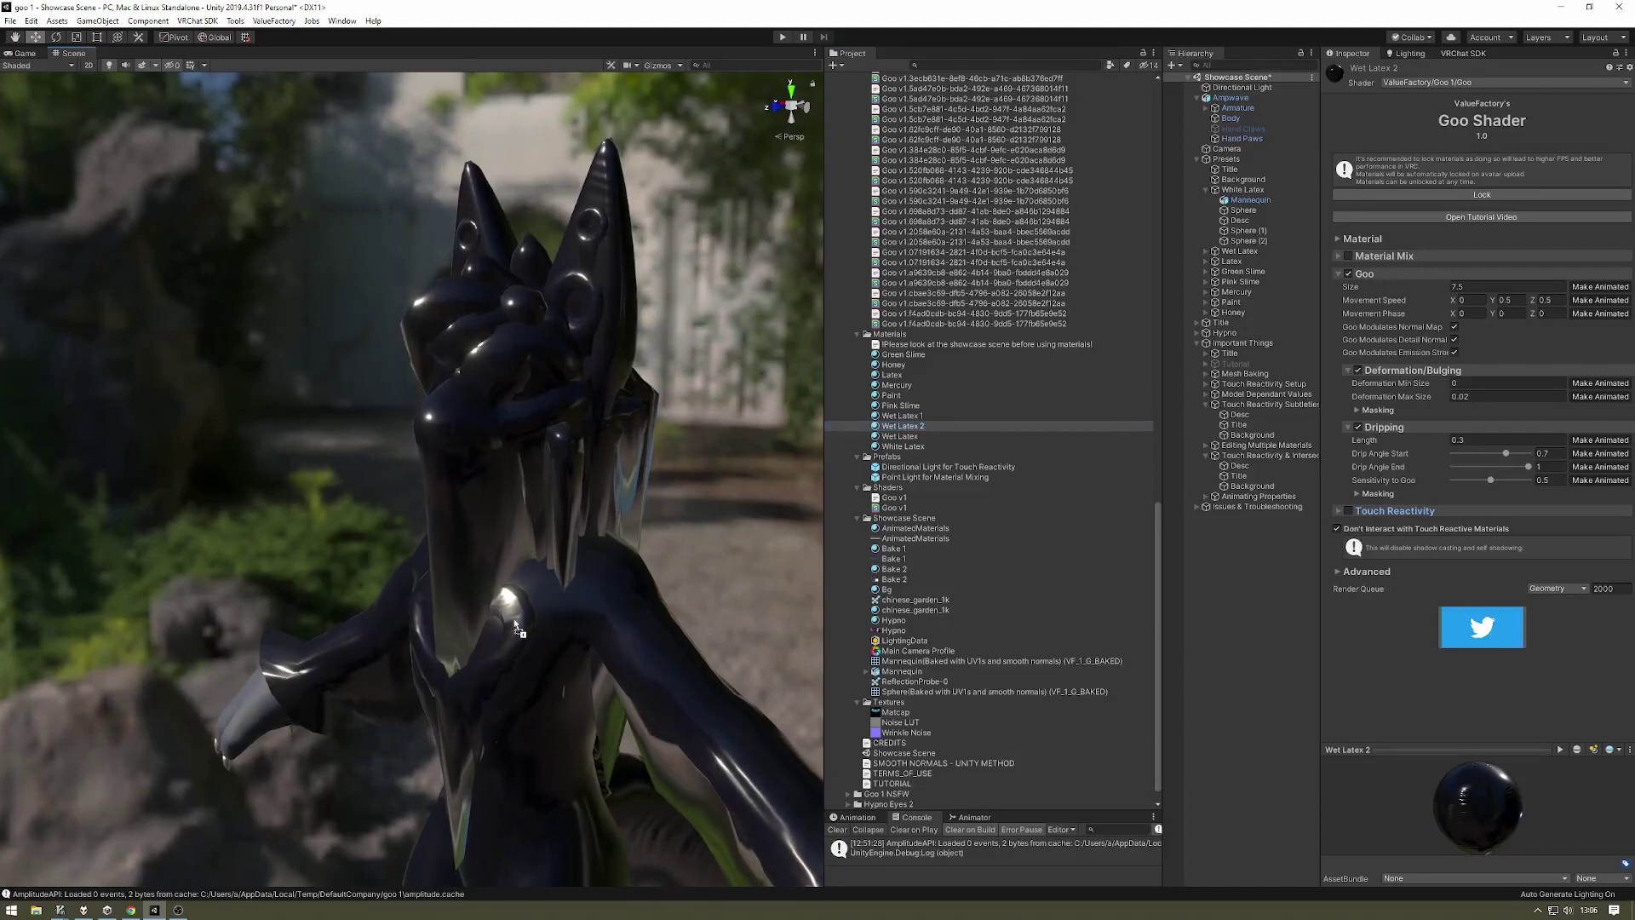
drag(903, 425, 500, 642)
right_drag(500, 642, 562, 554)
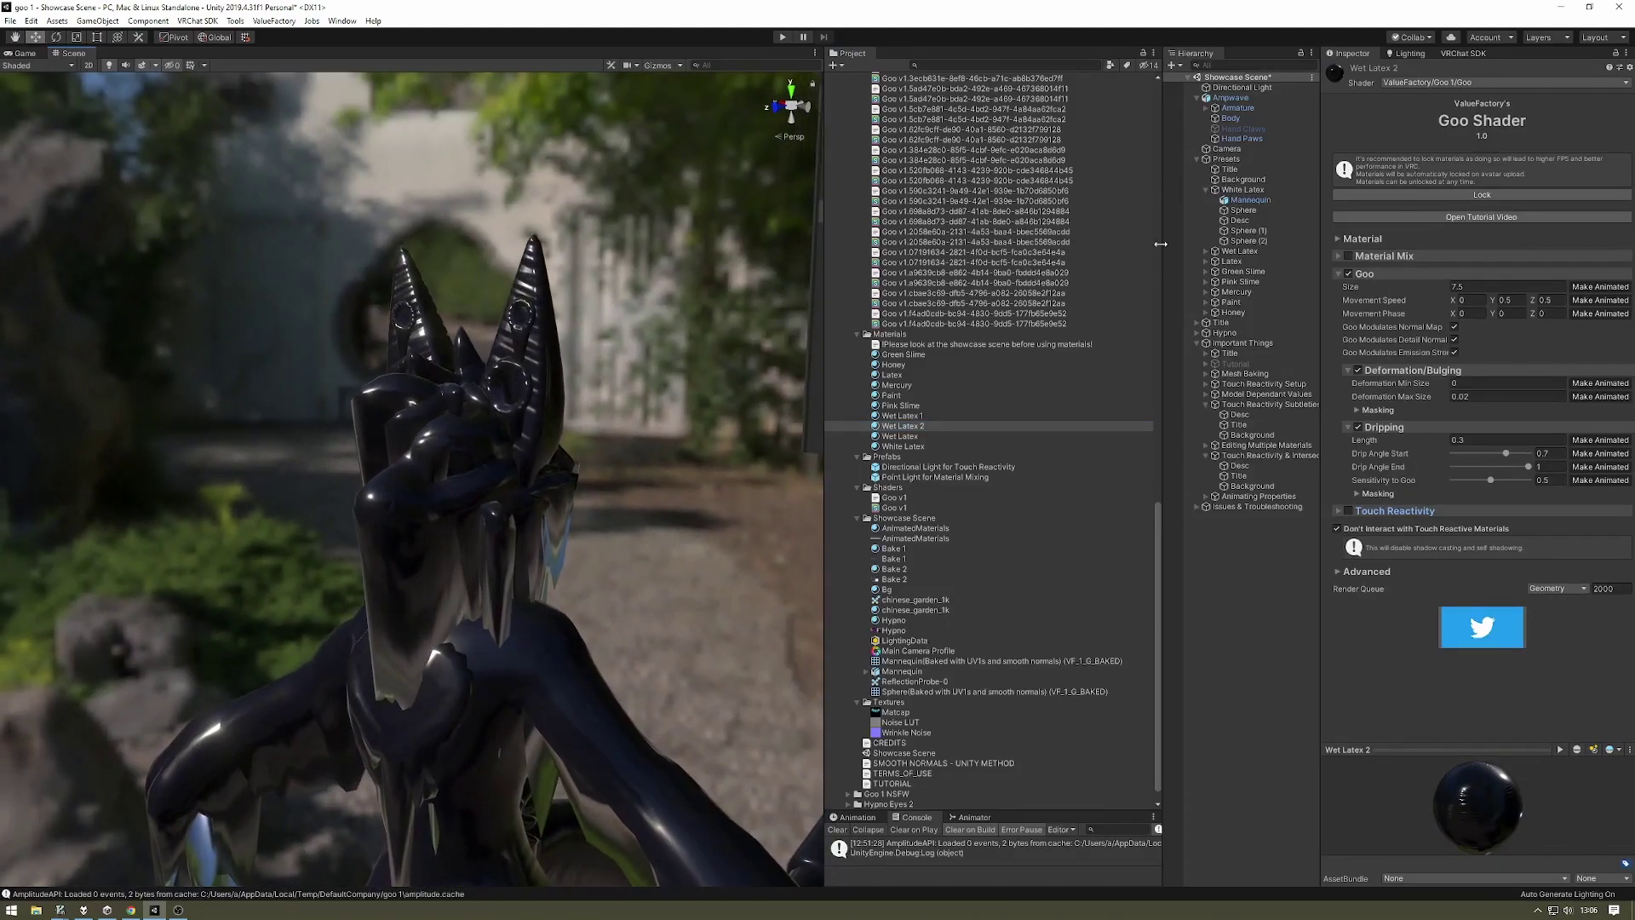
Assign Wet Latex 2 to the Element 1 material slot of the Hand Paws mesh and inspect the avatar.
click(1232, 119)
click(1243, 136)
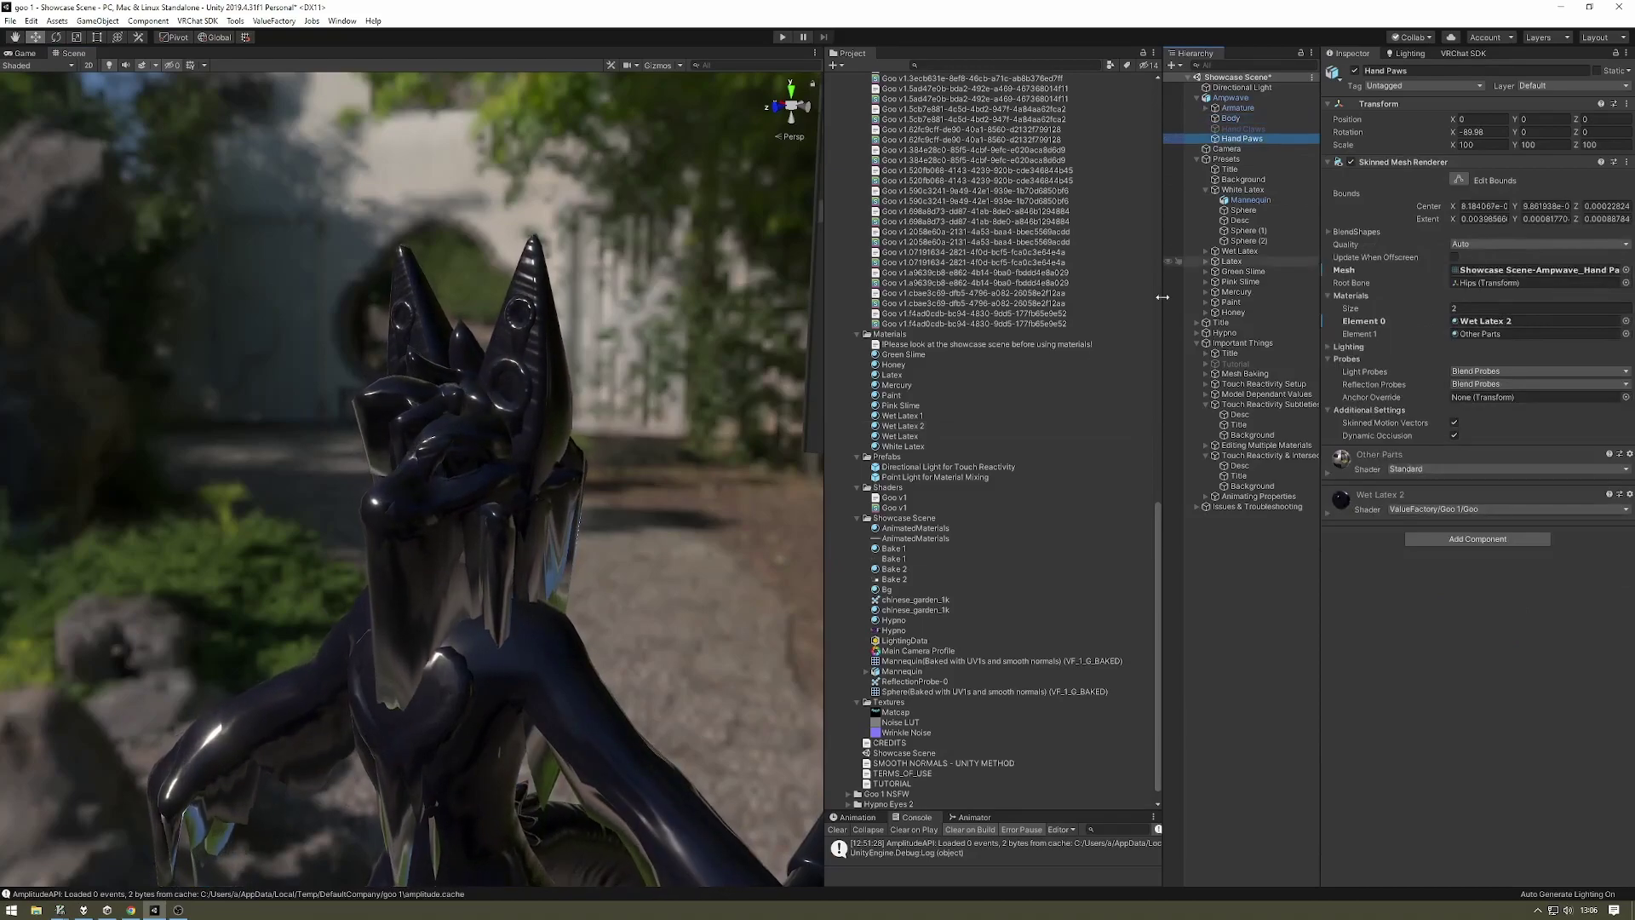
drag(1393, 377, 1398, 332)
key(f)
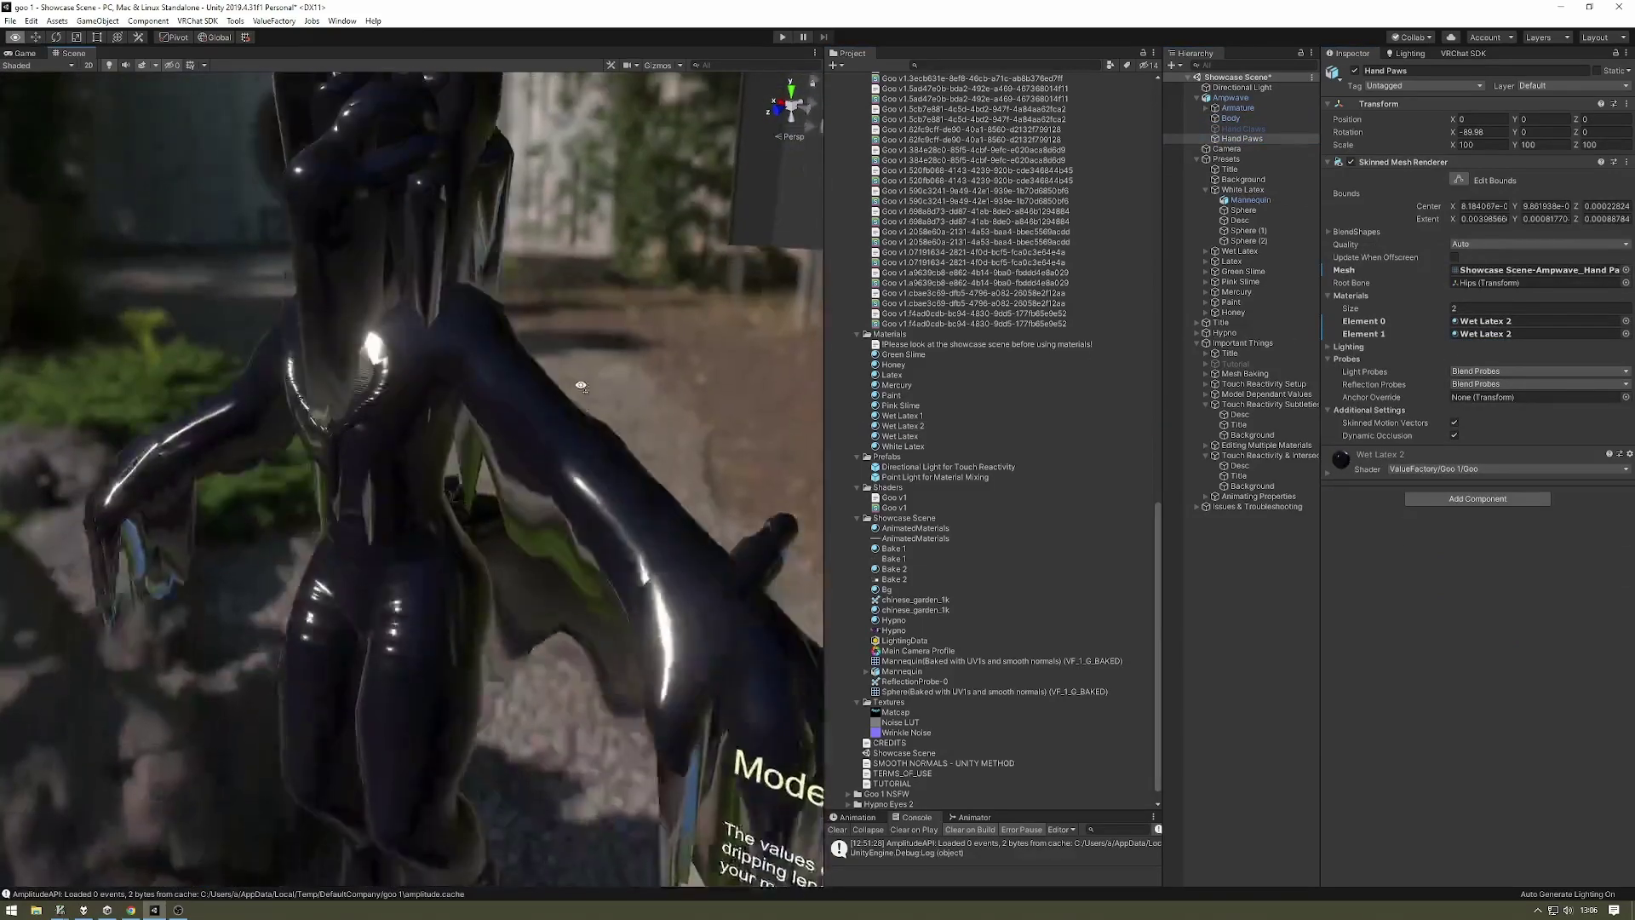
right_drag(577, 377, 408, 353)
Set the Wet Latex 1 material's render queue to 2501.
click(911, 426)
click(901, 415)
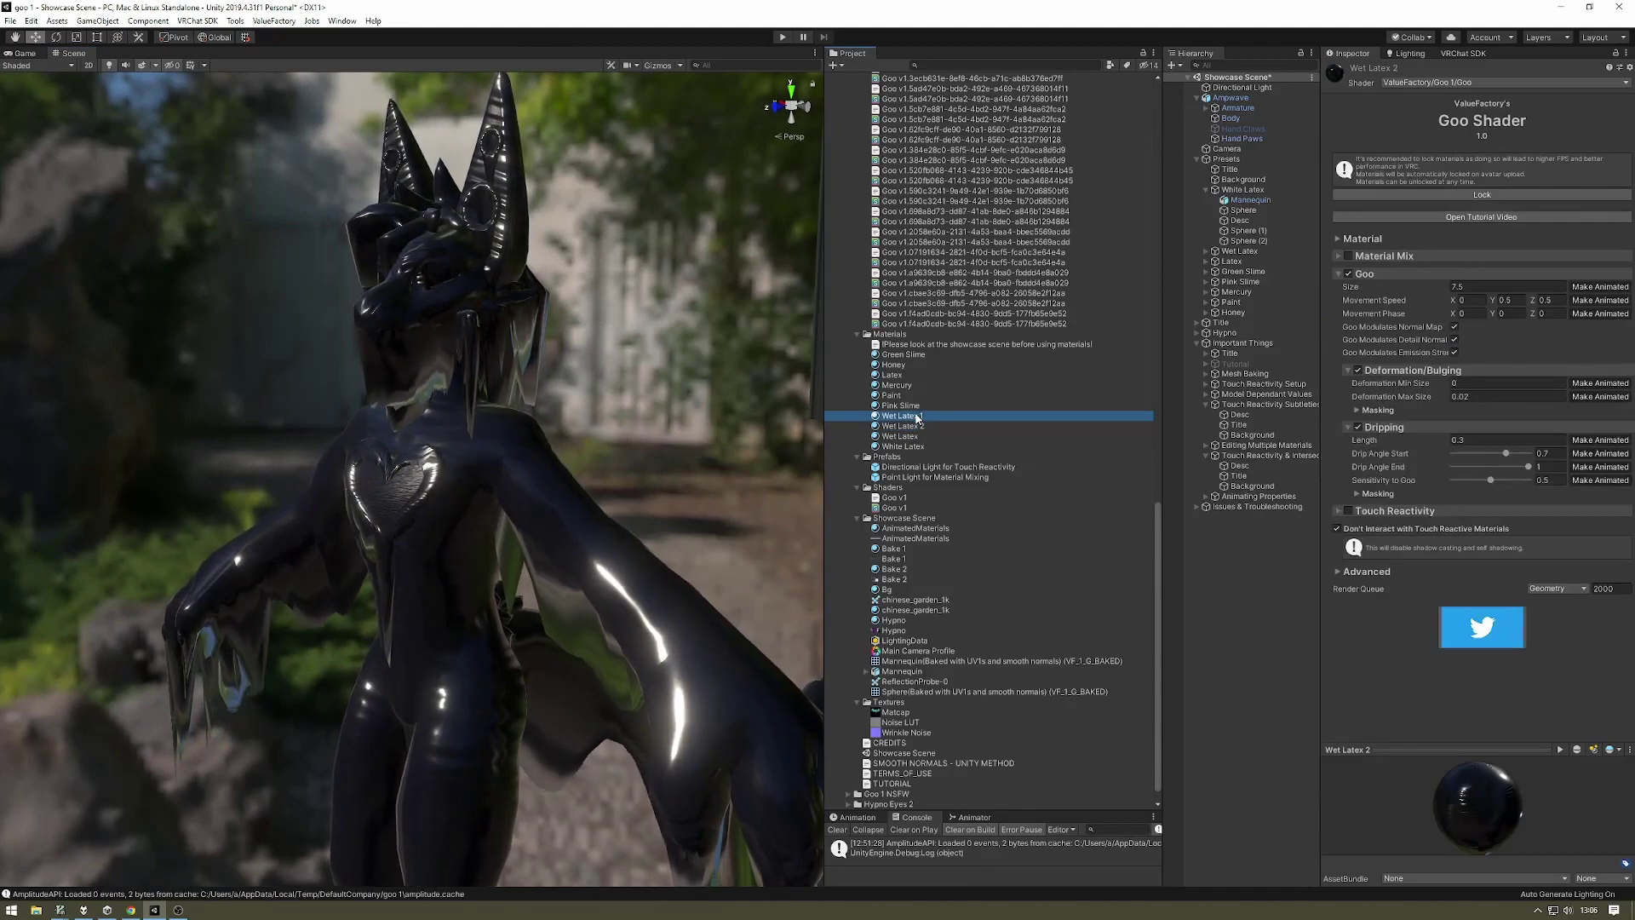
right_drag(458, 426, 462, 414)
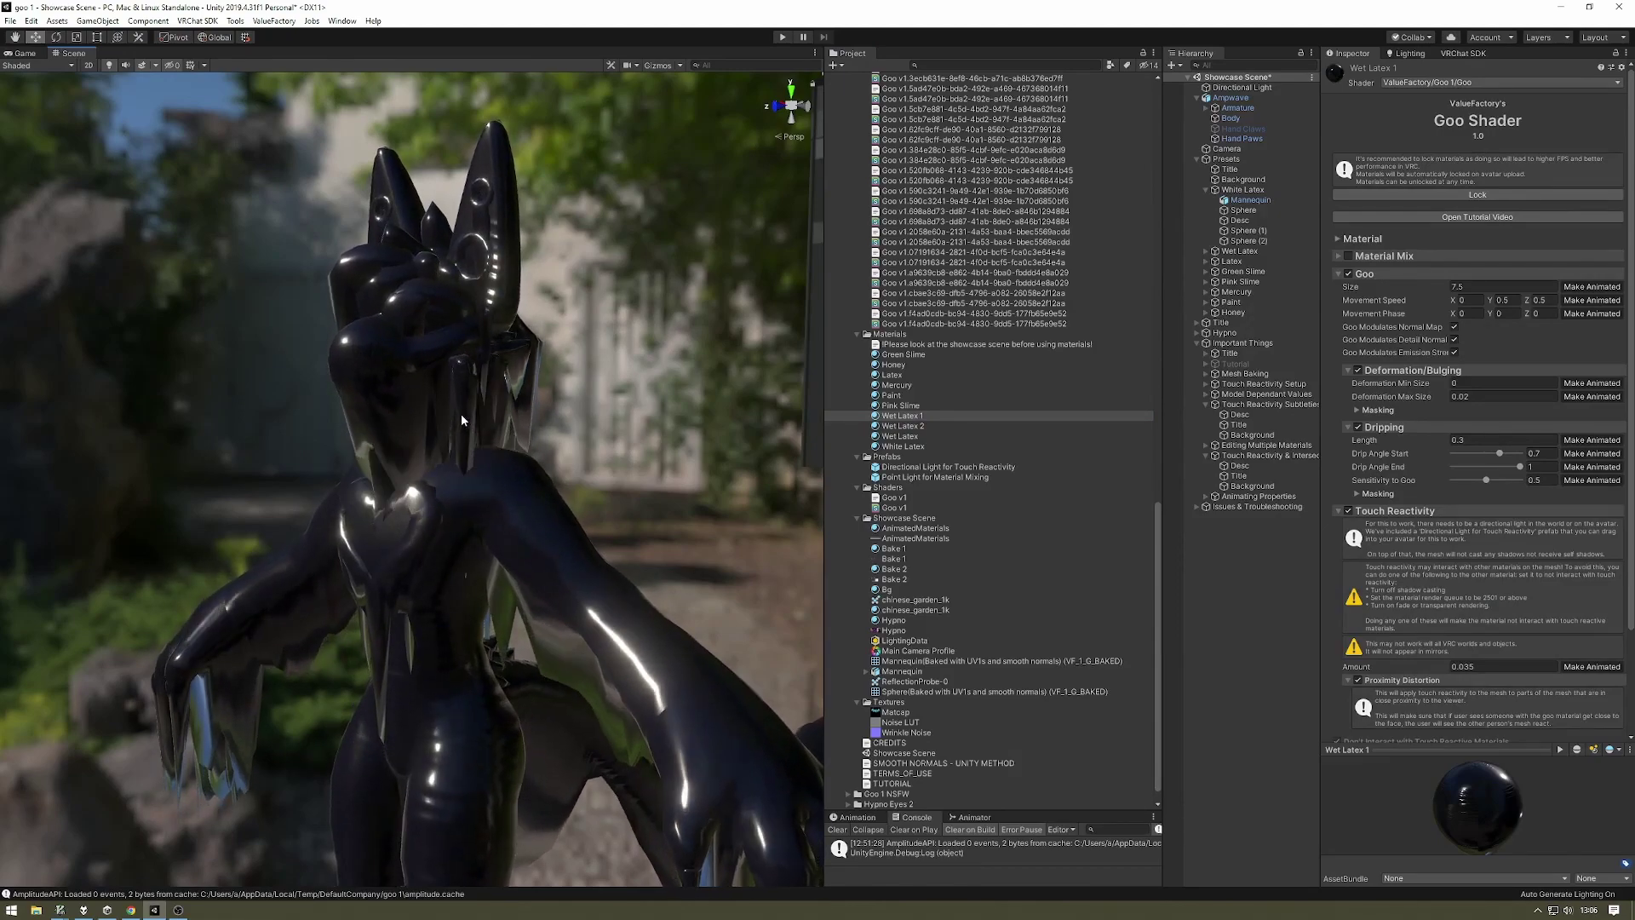
click(942, 416)
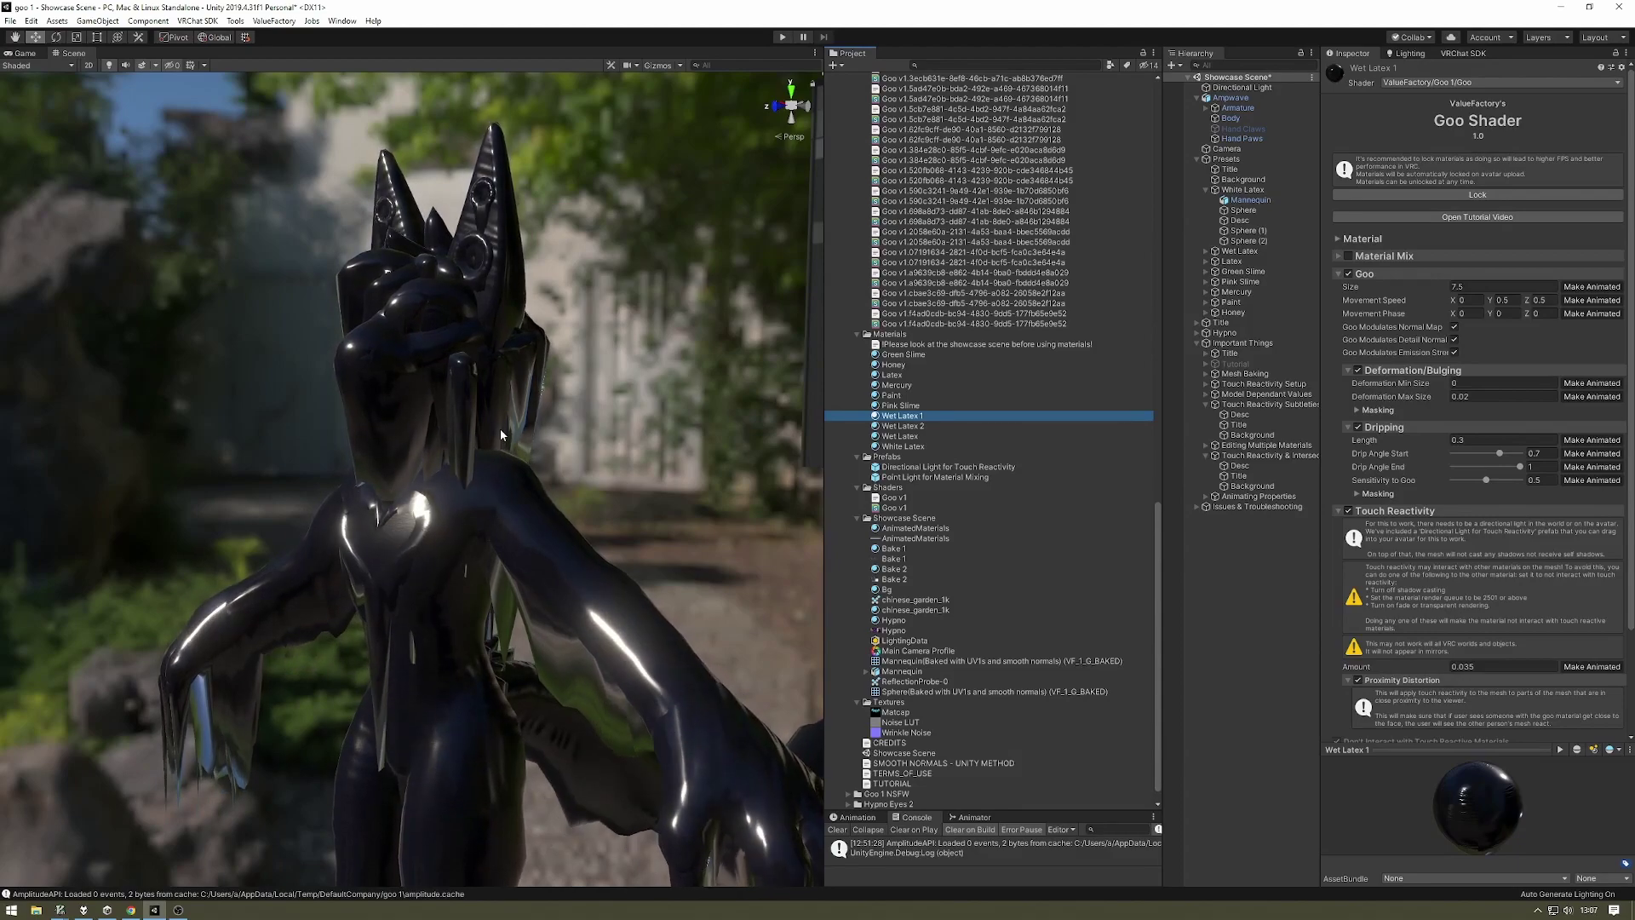
scroll(1332, 673, down, 3)
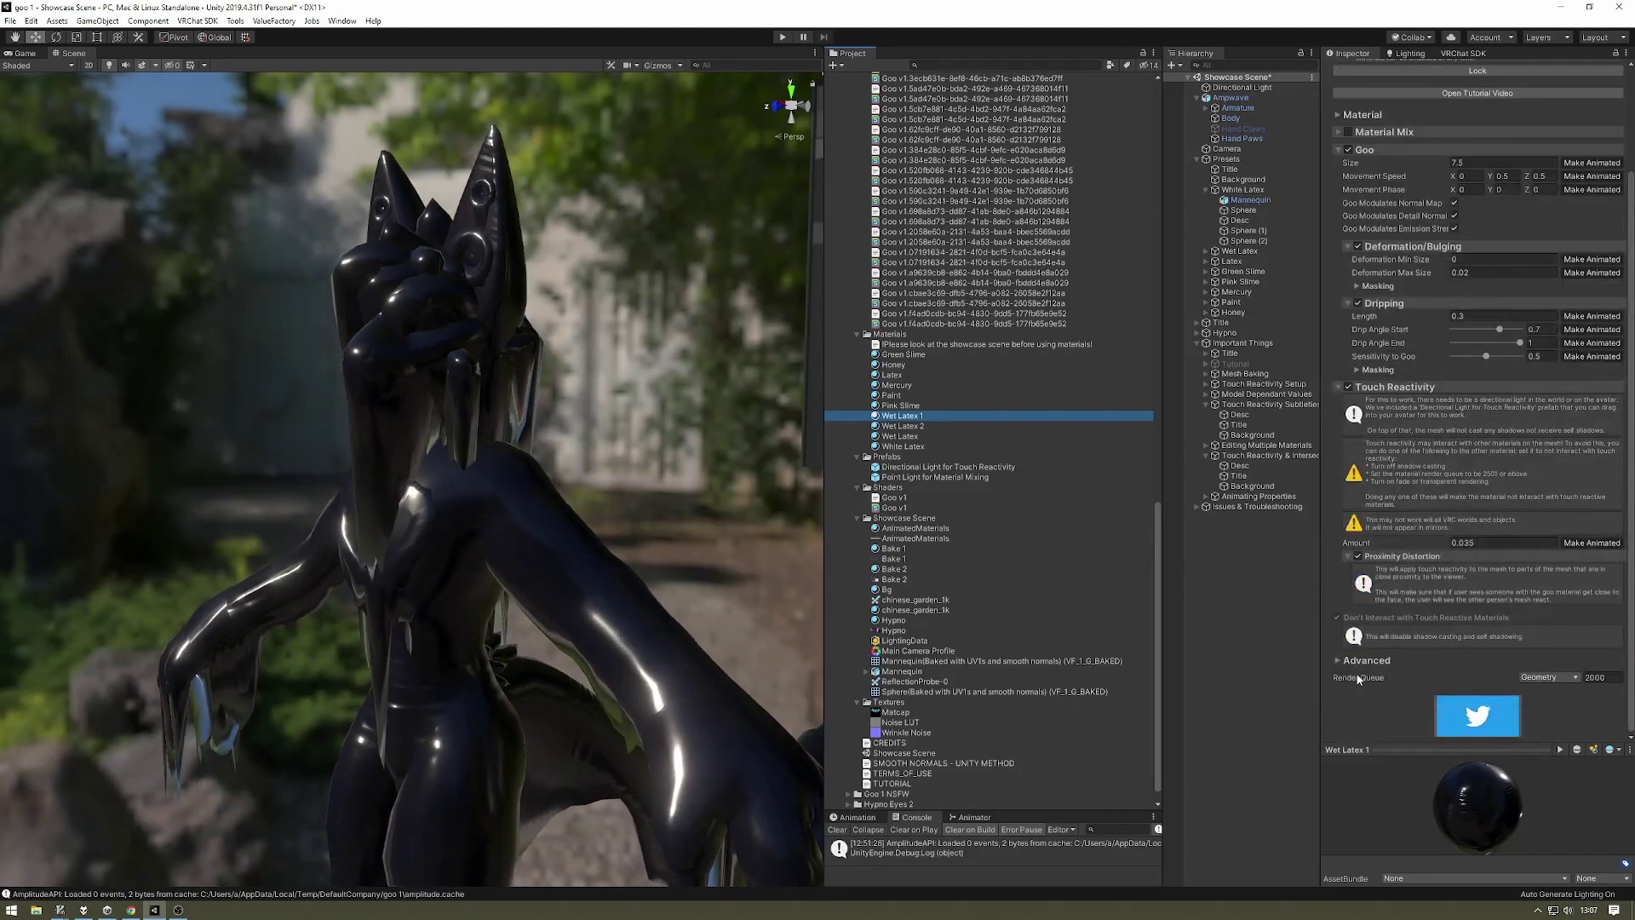
click(1587, 677)
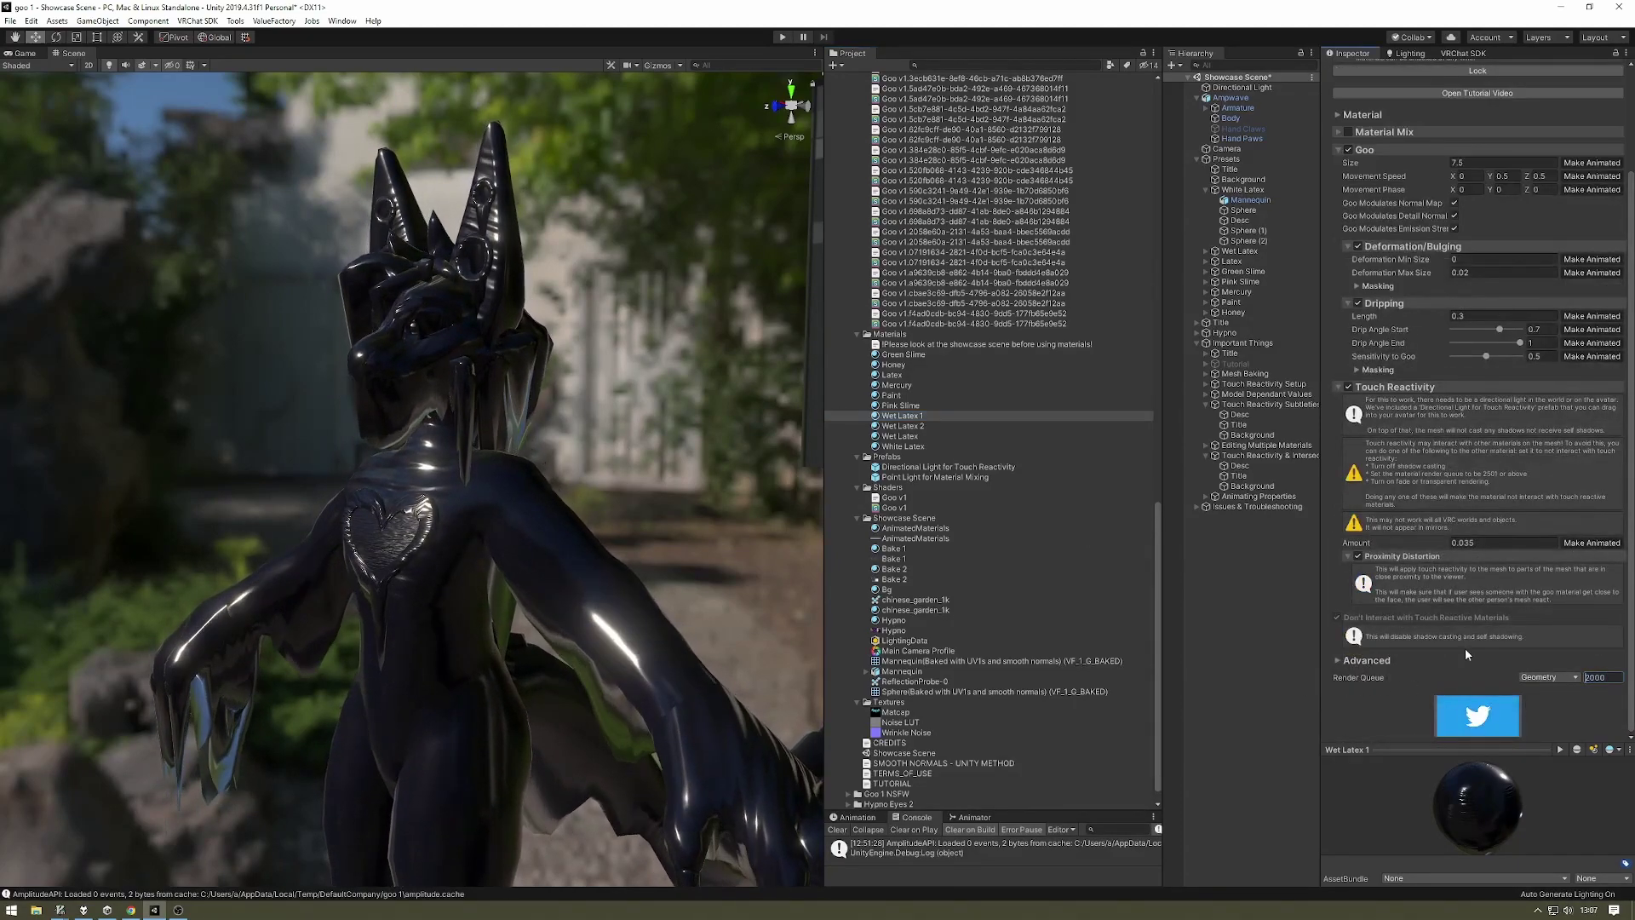
text(2)
key(Delete)
key(Delete)
key(Delete)
key(Delete)
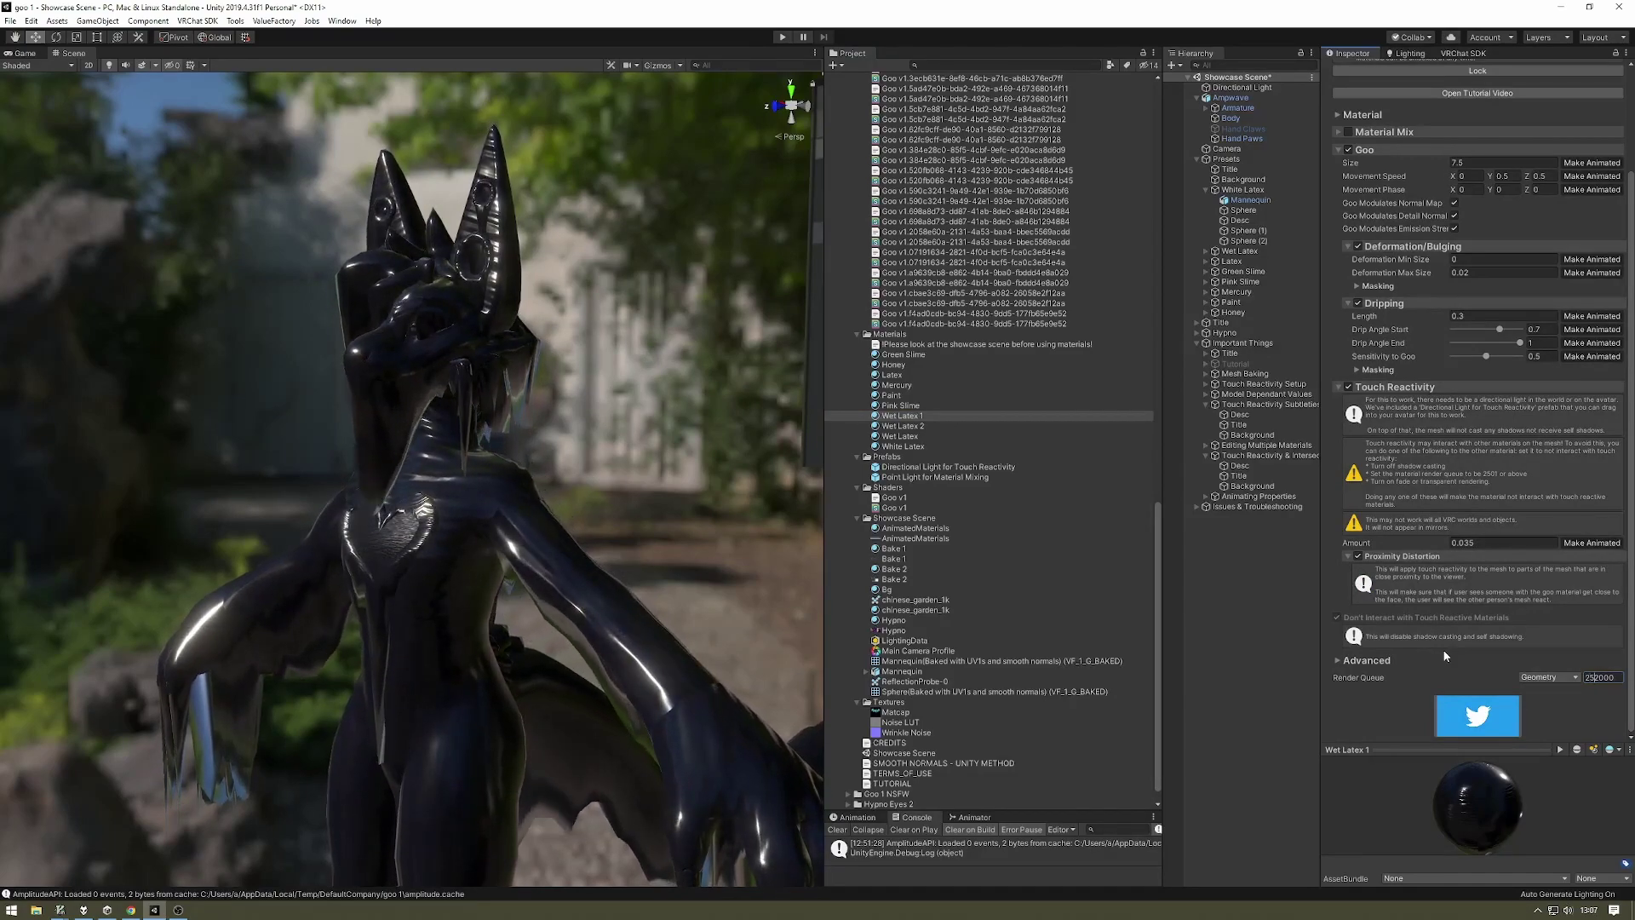
text(501)
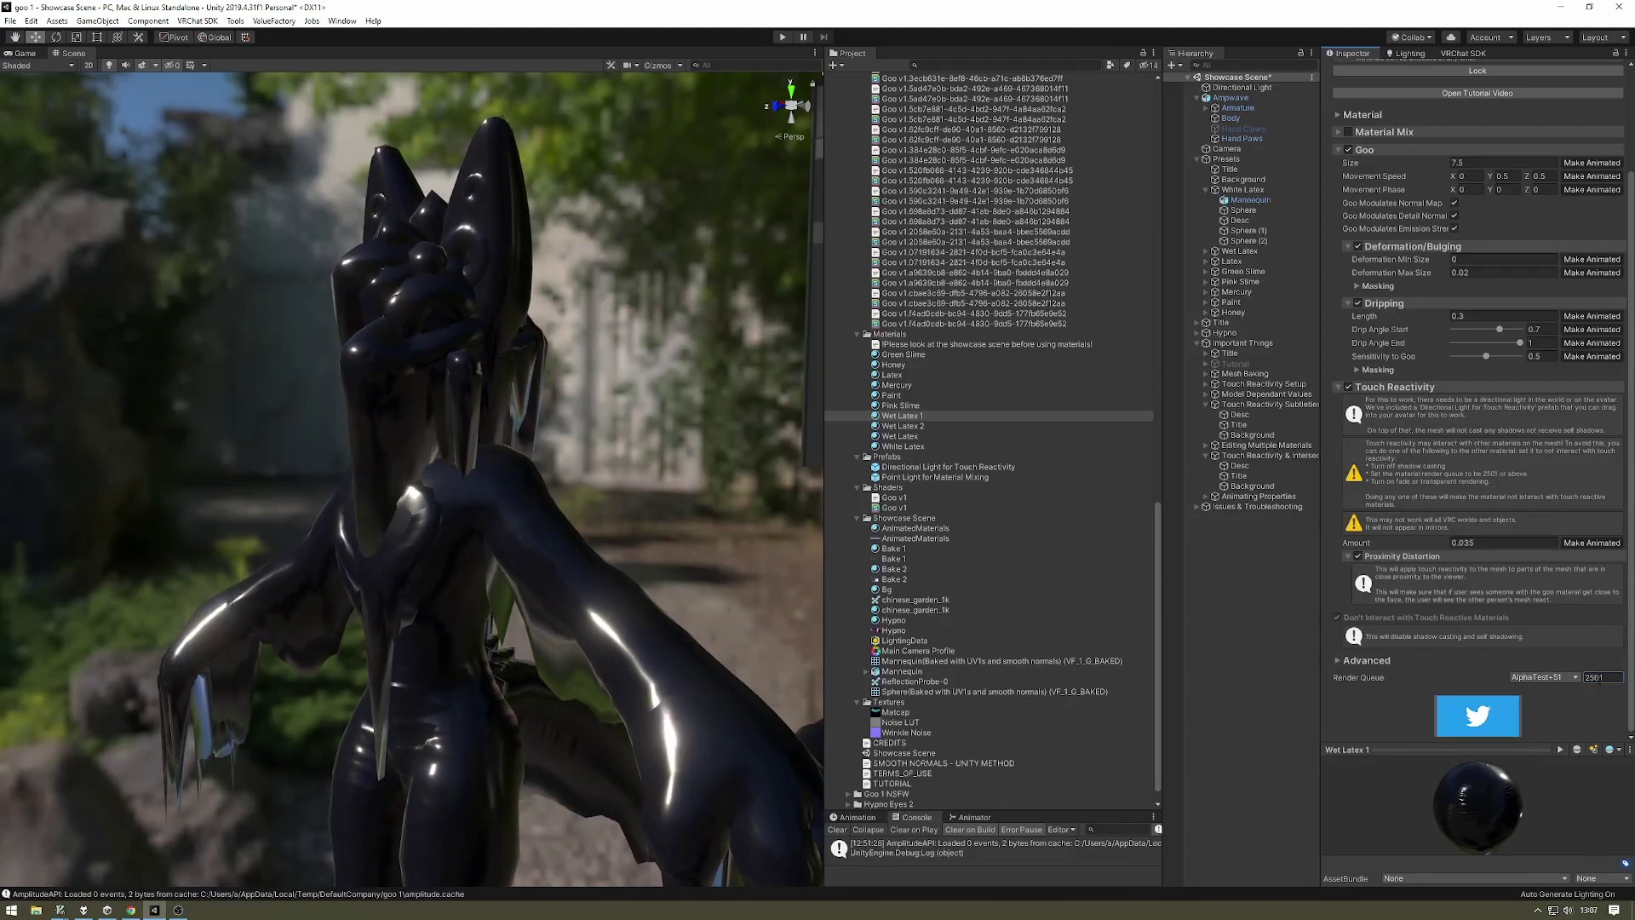
scroll(1598, 683, up, 3)
scroll(1579, 656, down, 3)
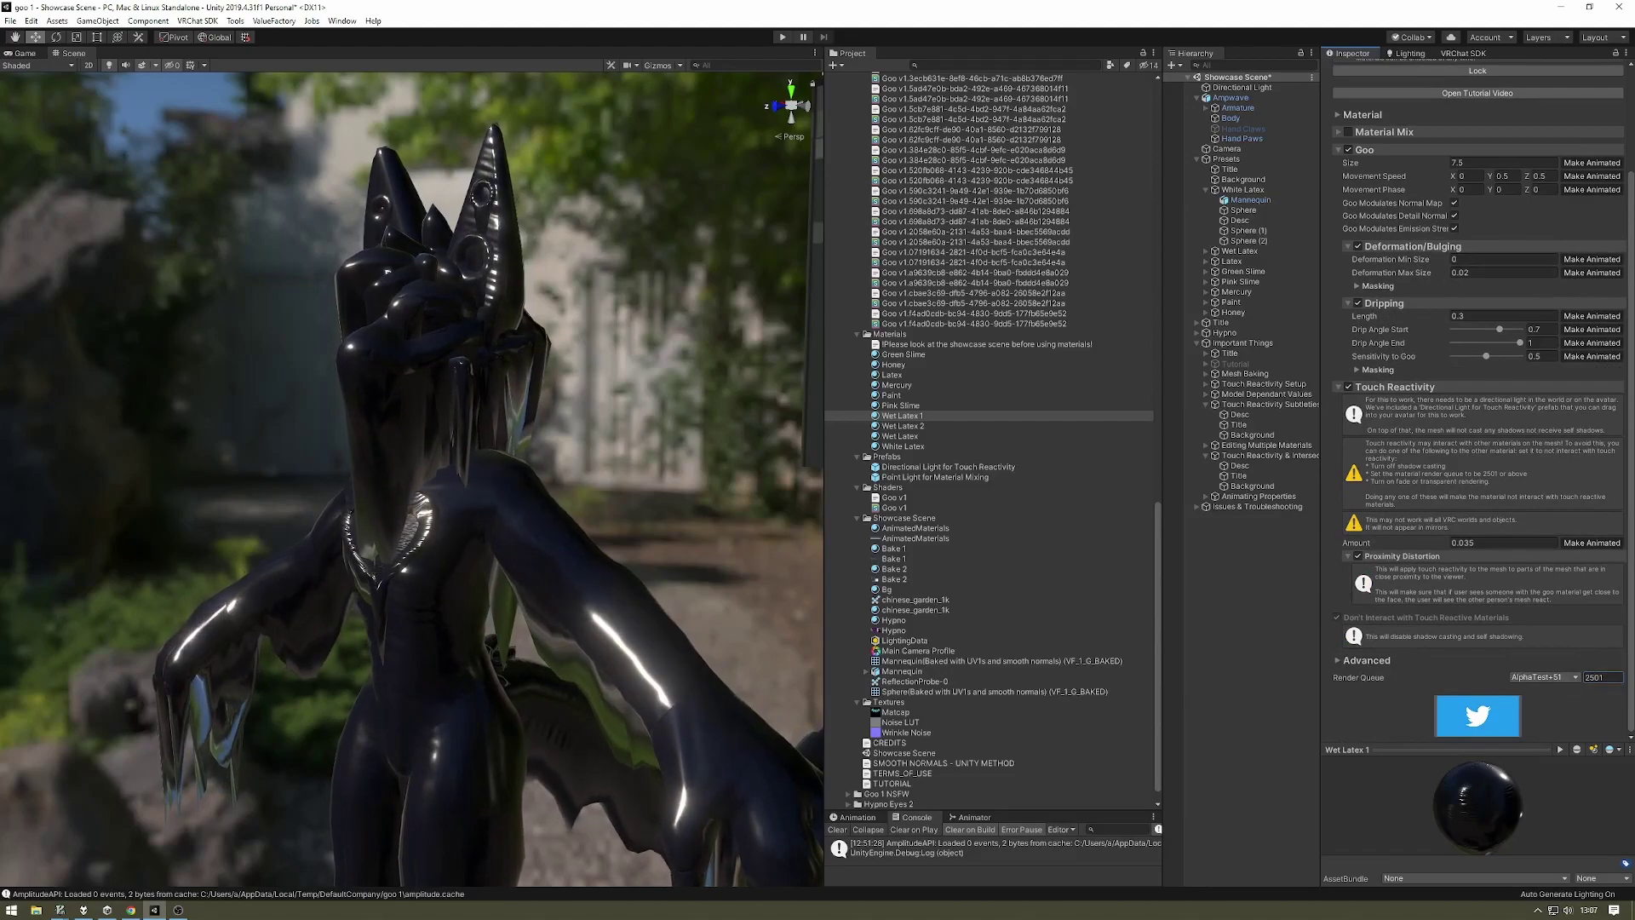
Switch the AnimatedMaterials material to the Standard shader and try to set its render queue to 2501.
click(906, 527)
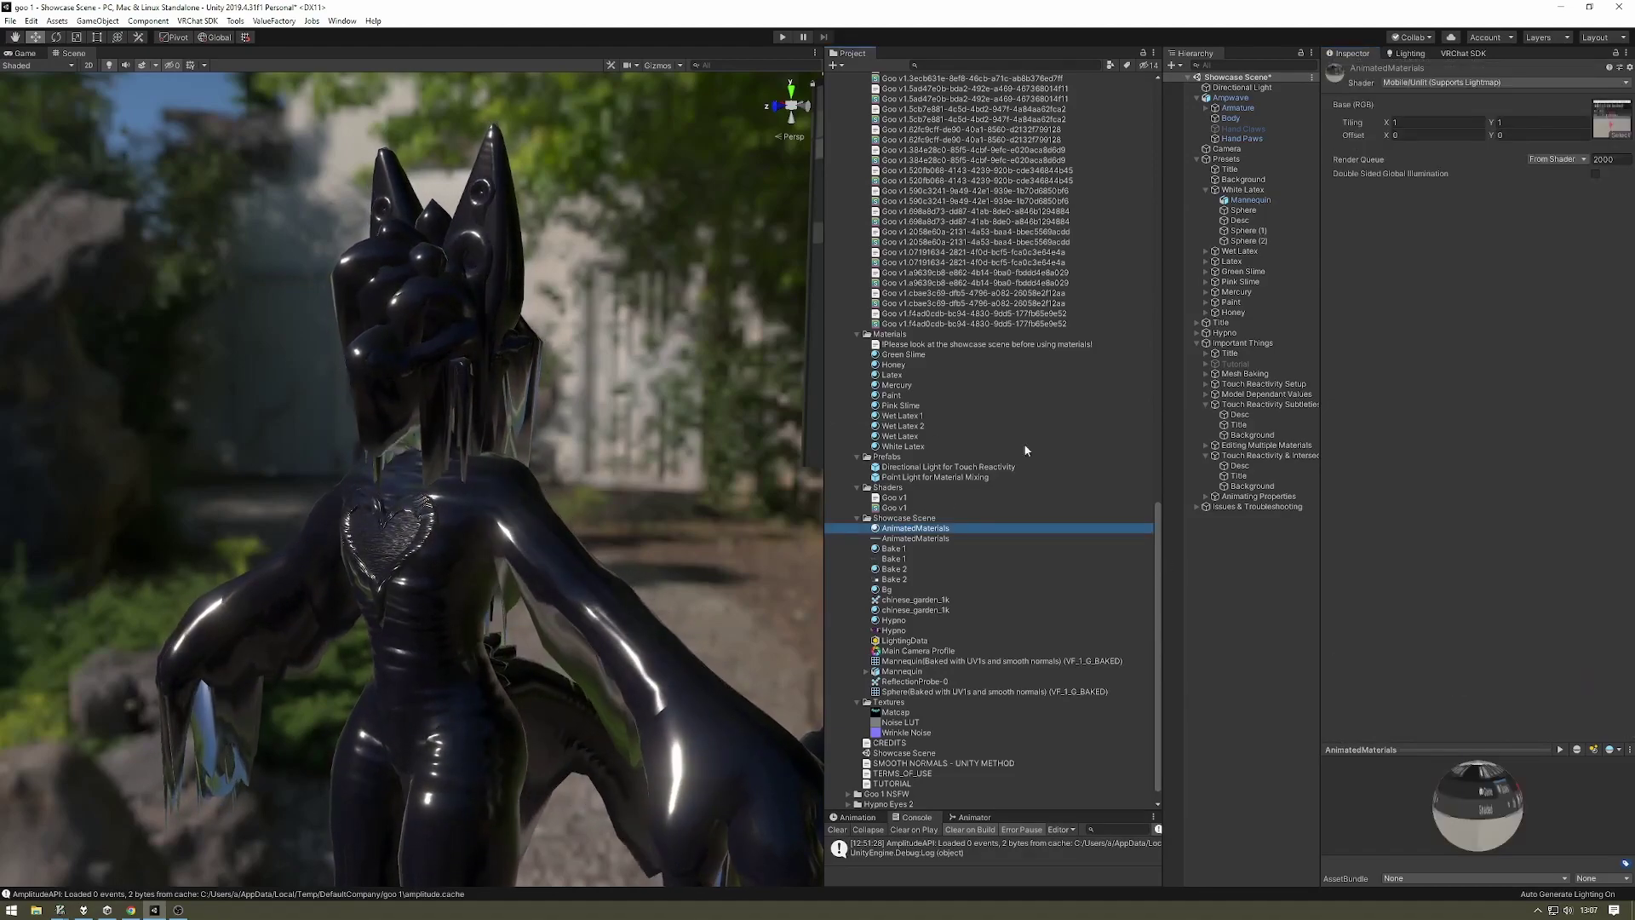
click(1450, 86)
click(1446, 101)
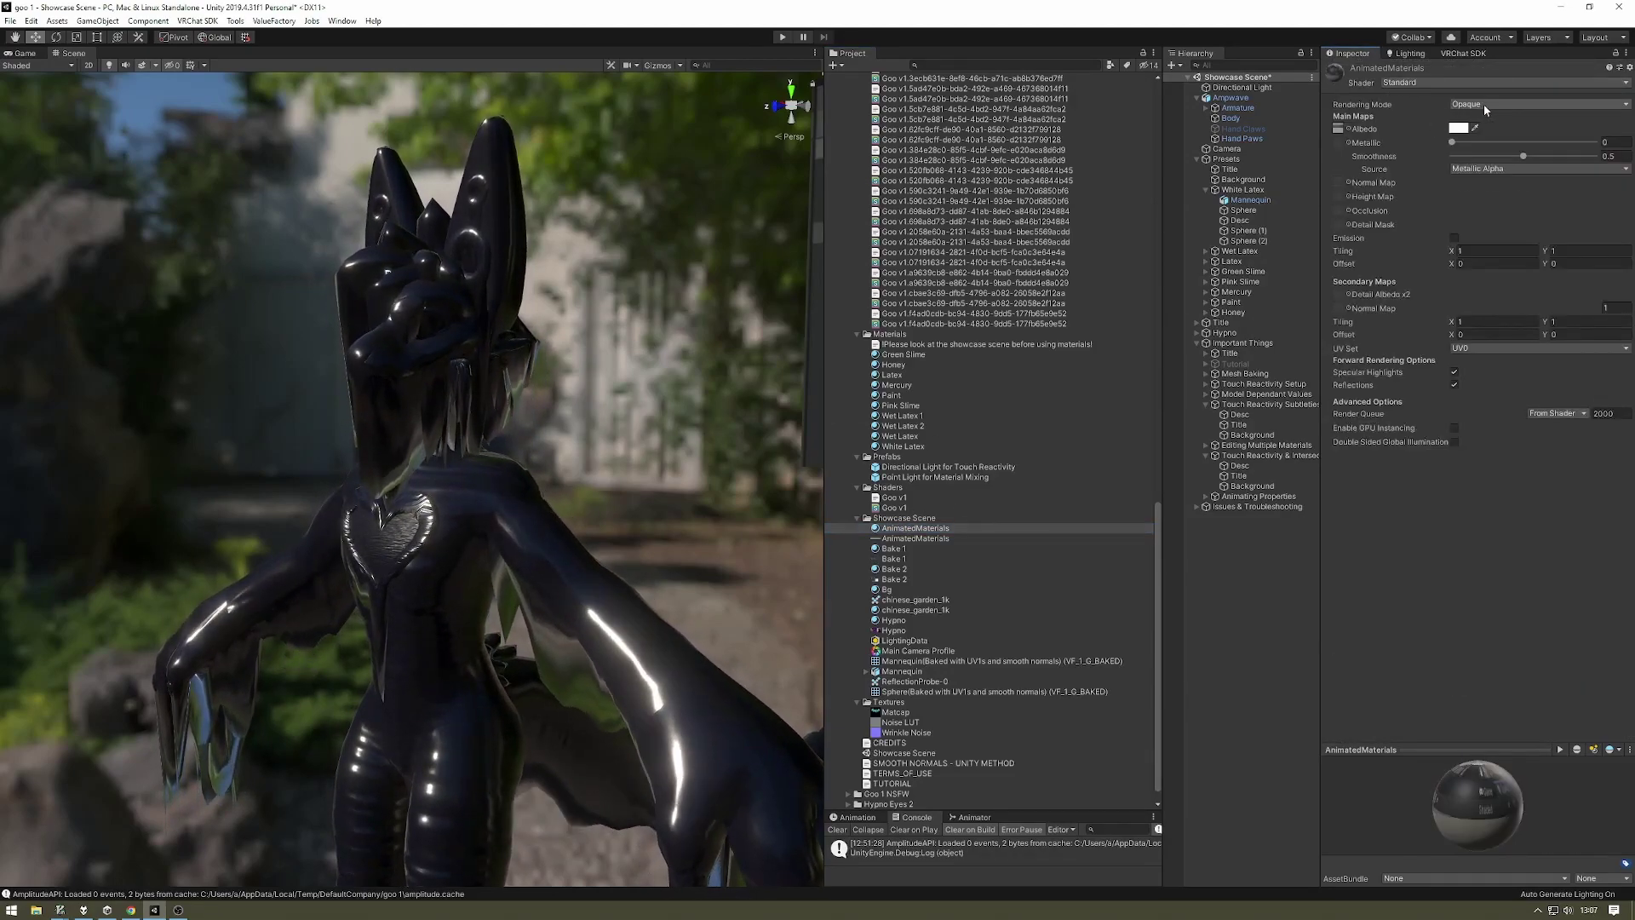
click(1484, 103)
click(1486, 114)
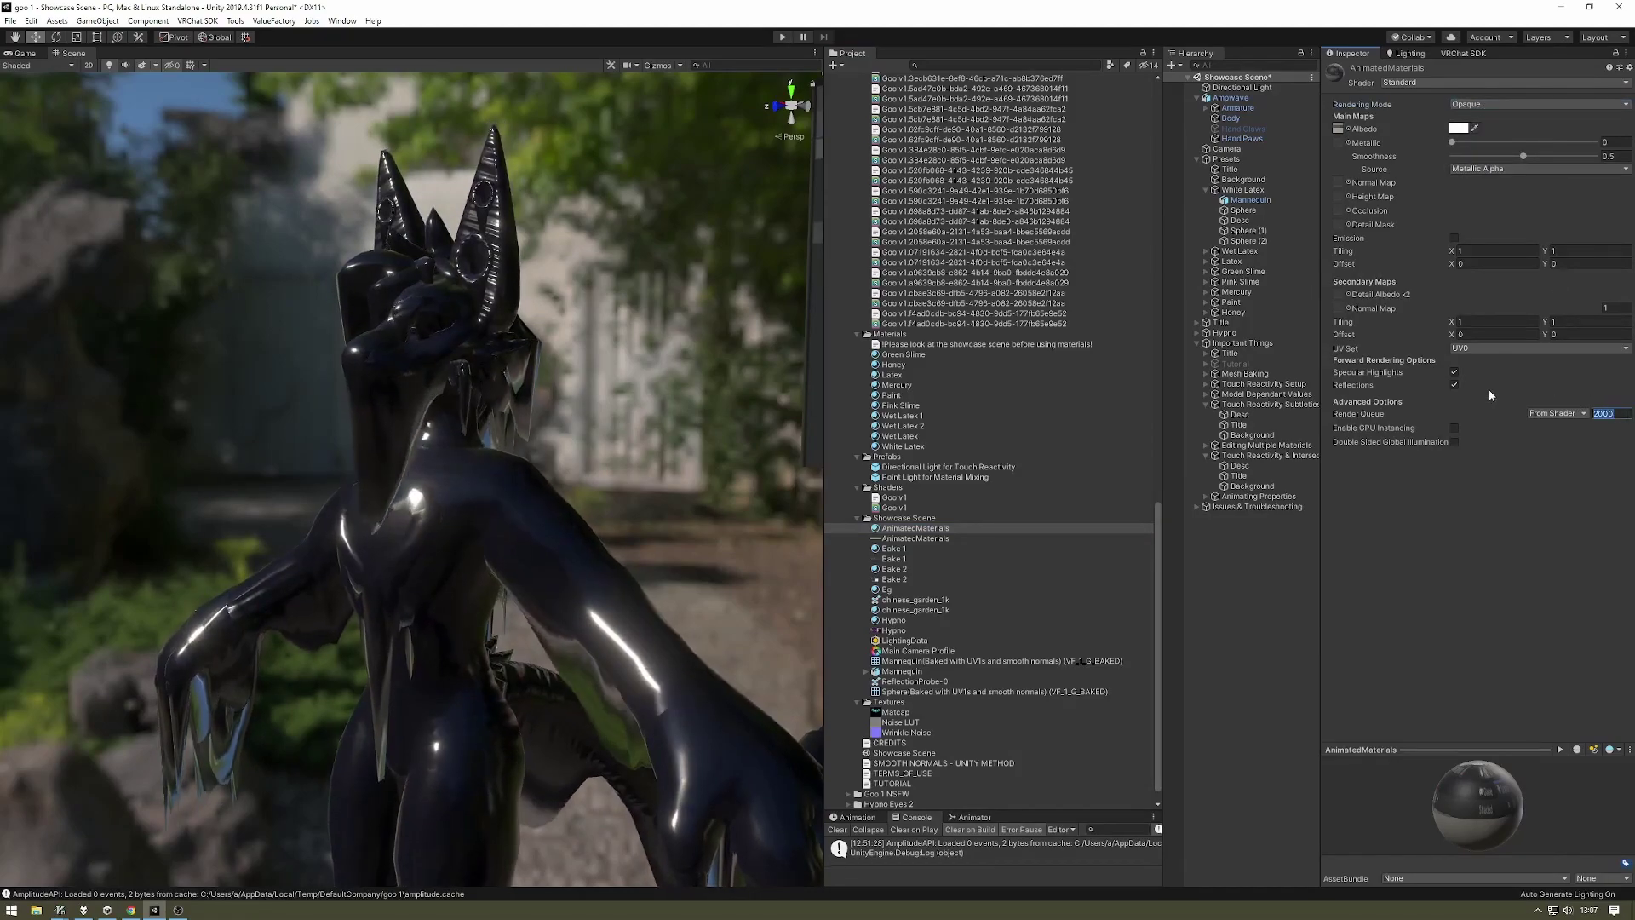
text(2501)
key(Return)
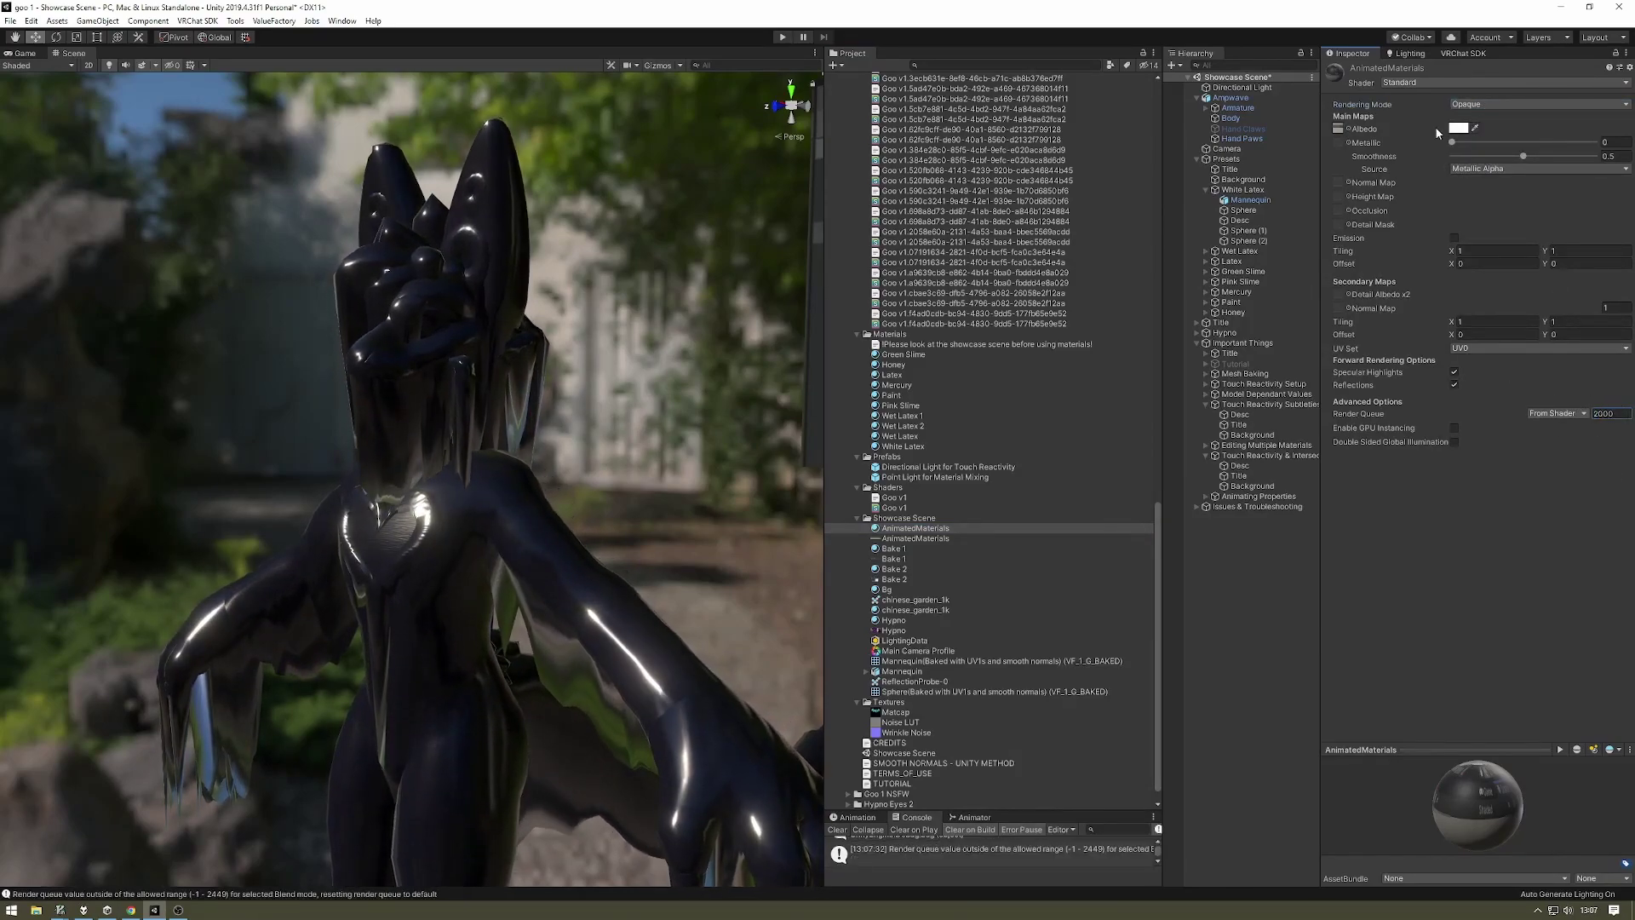
Set the AnimatedMaterials material's rendering mode to Transparent and try to lower its render queue.
click(1517, 105)
click(1490, 161)
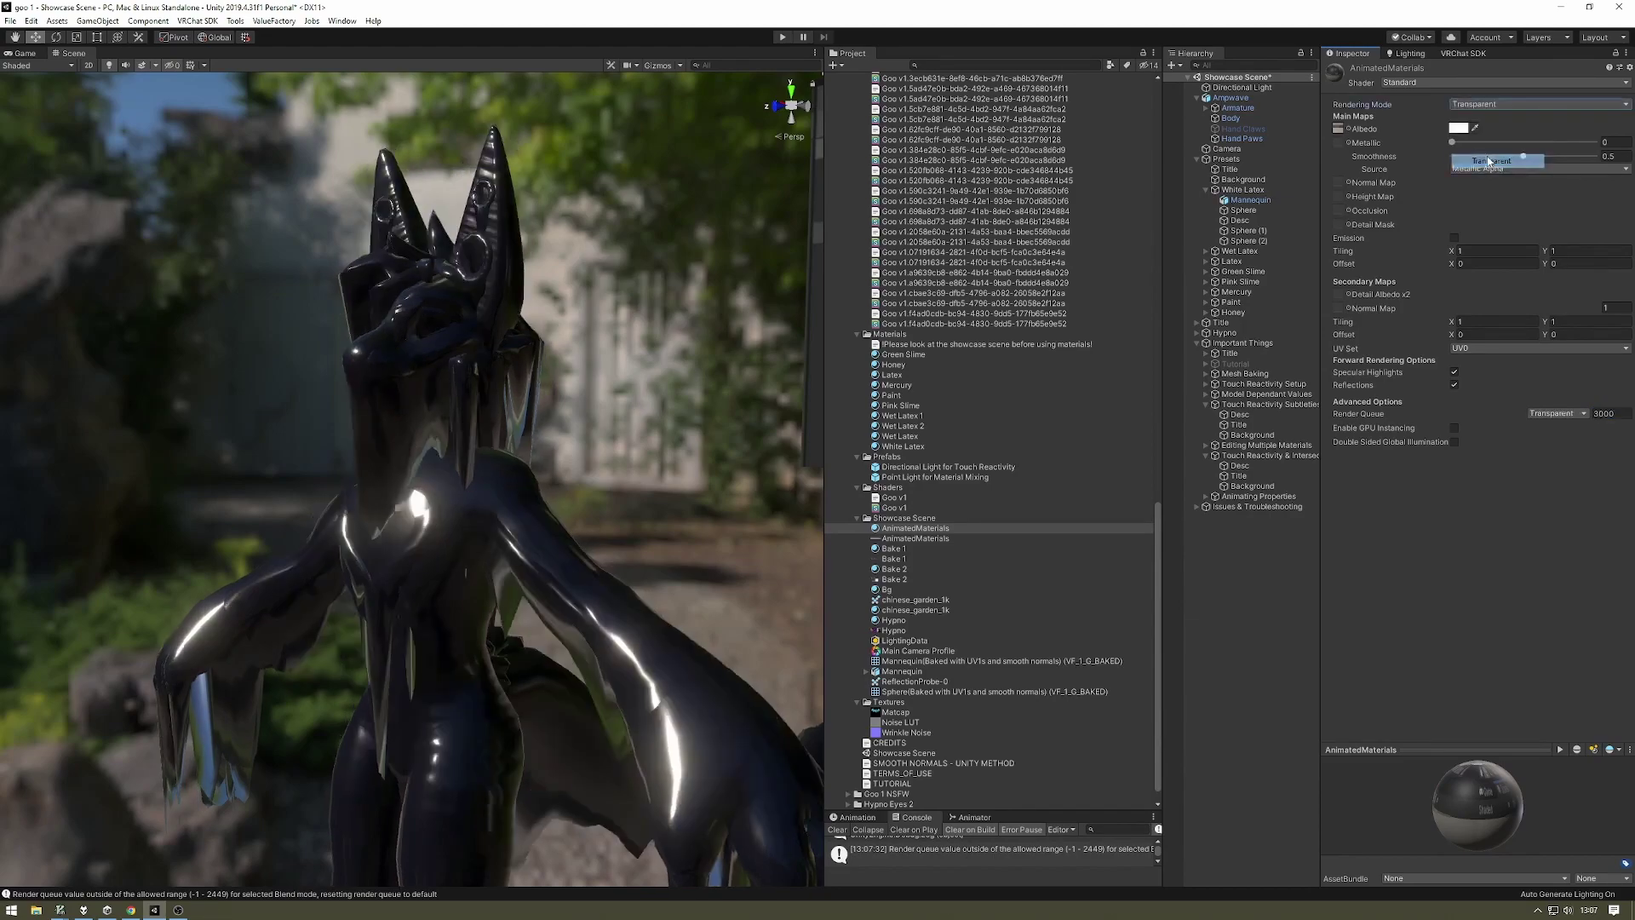
text(25)
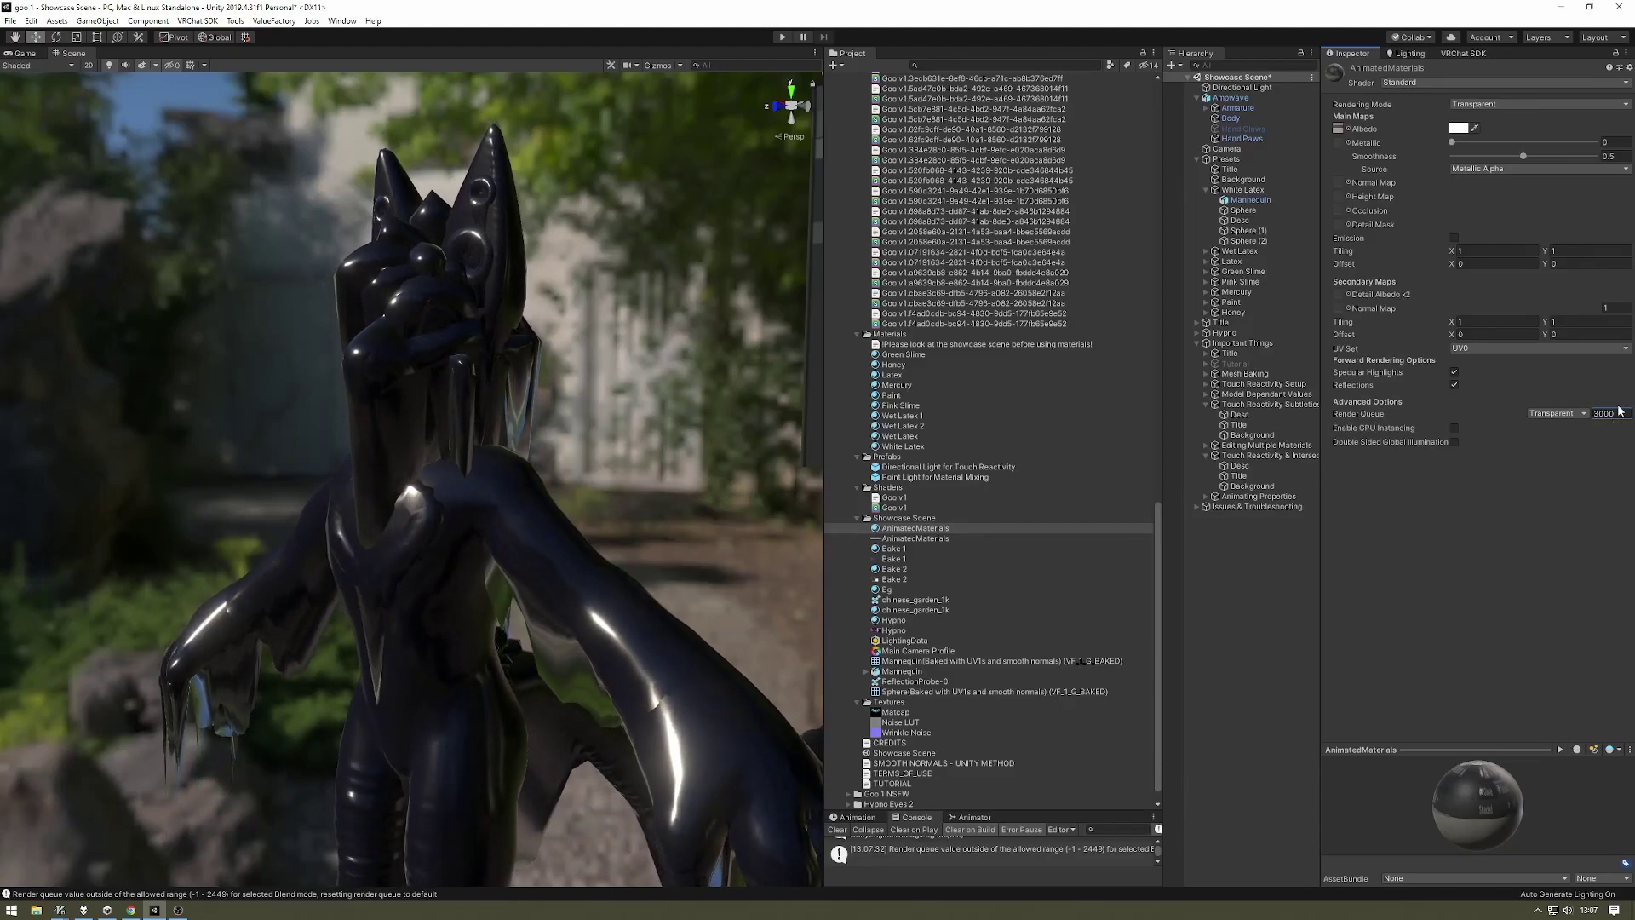
Review the Wet Latex 2 and Wet Latex 1 settings and add the Directional Light for Touch Reactivity prefab under the Ampwave avatar.
click(1014, 425)
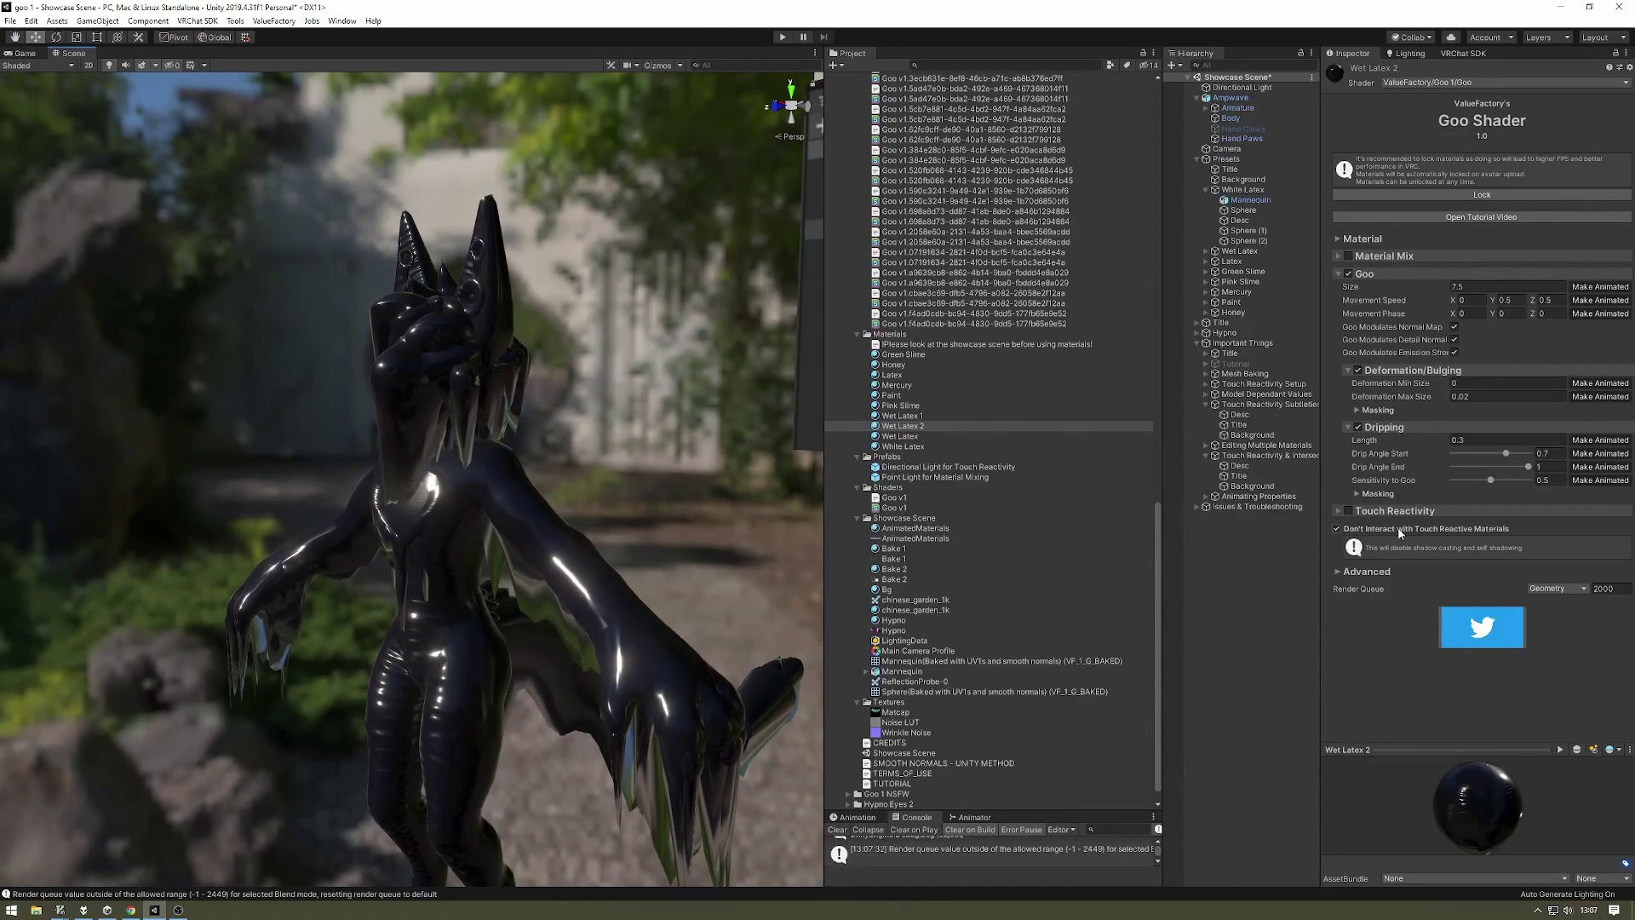
click(890, 415)
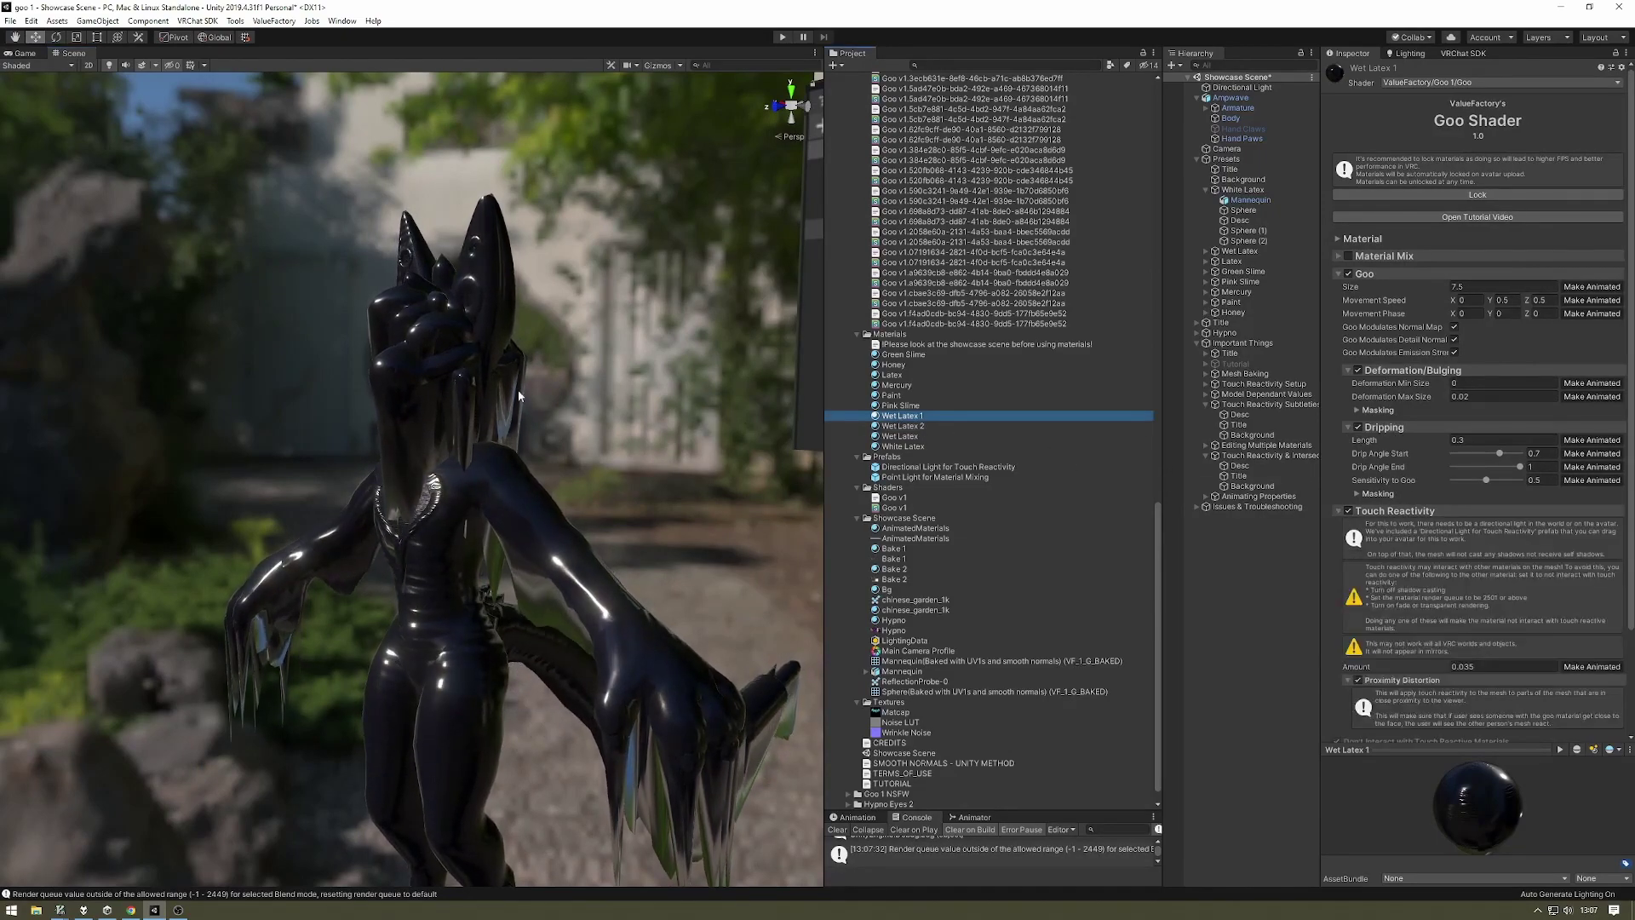
right_drag(518, 390, 516, 401)
key(s)
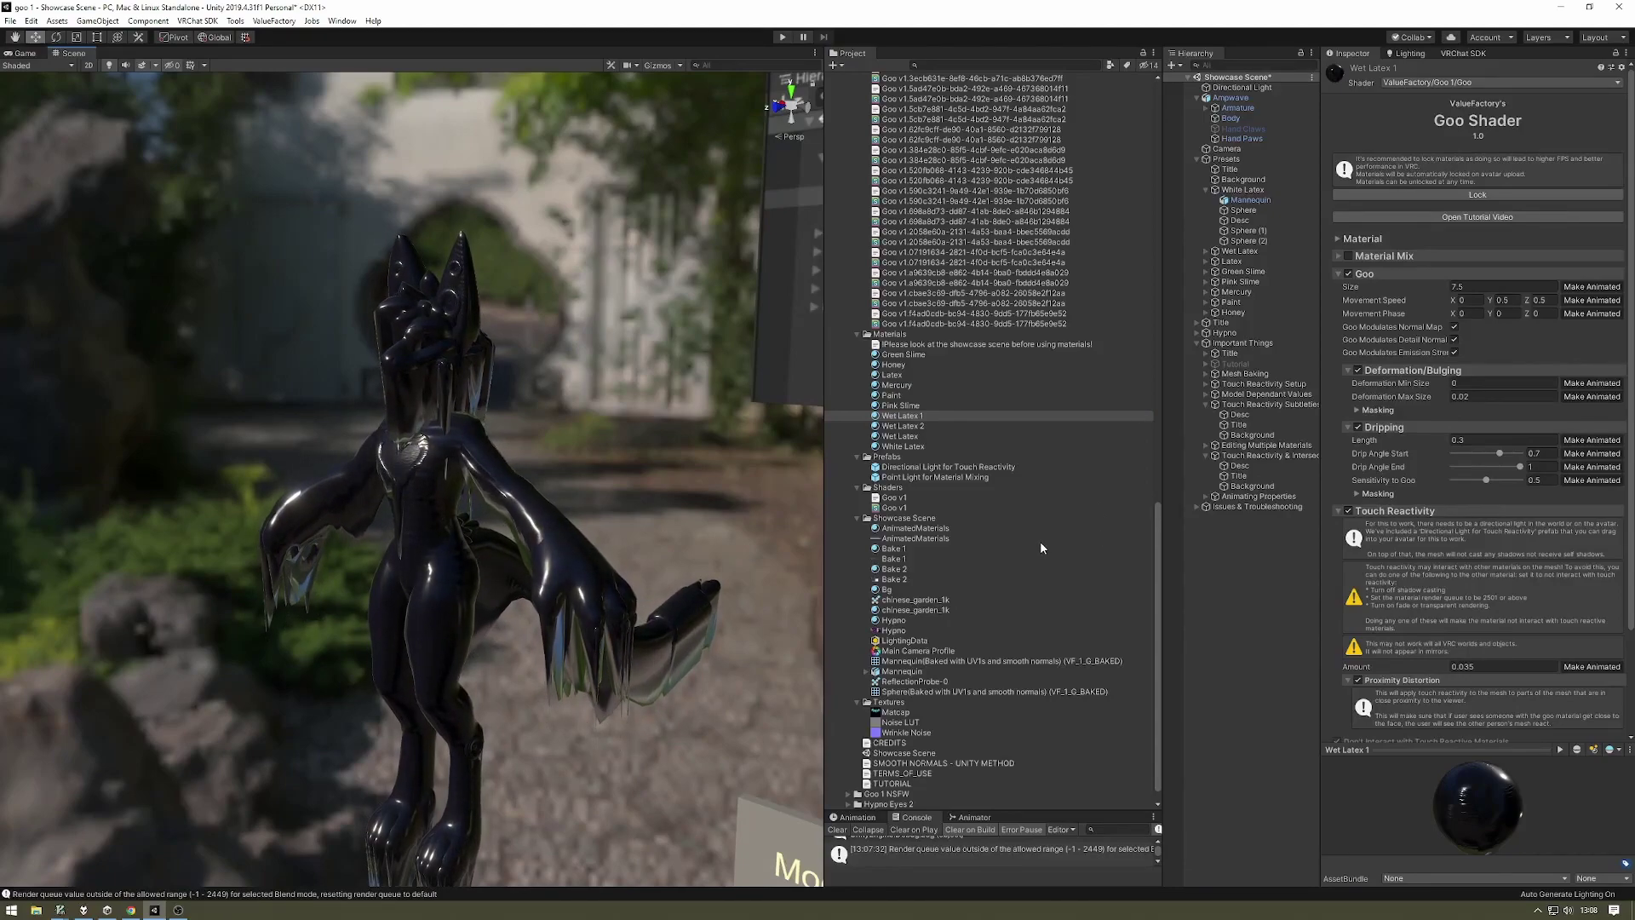
scroll(1061, 398, up, 15)
scroll(957, 439, down, 15)
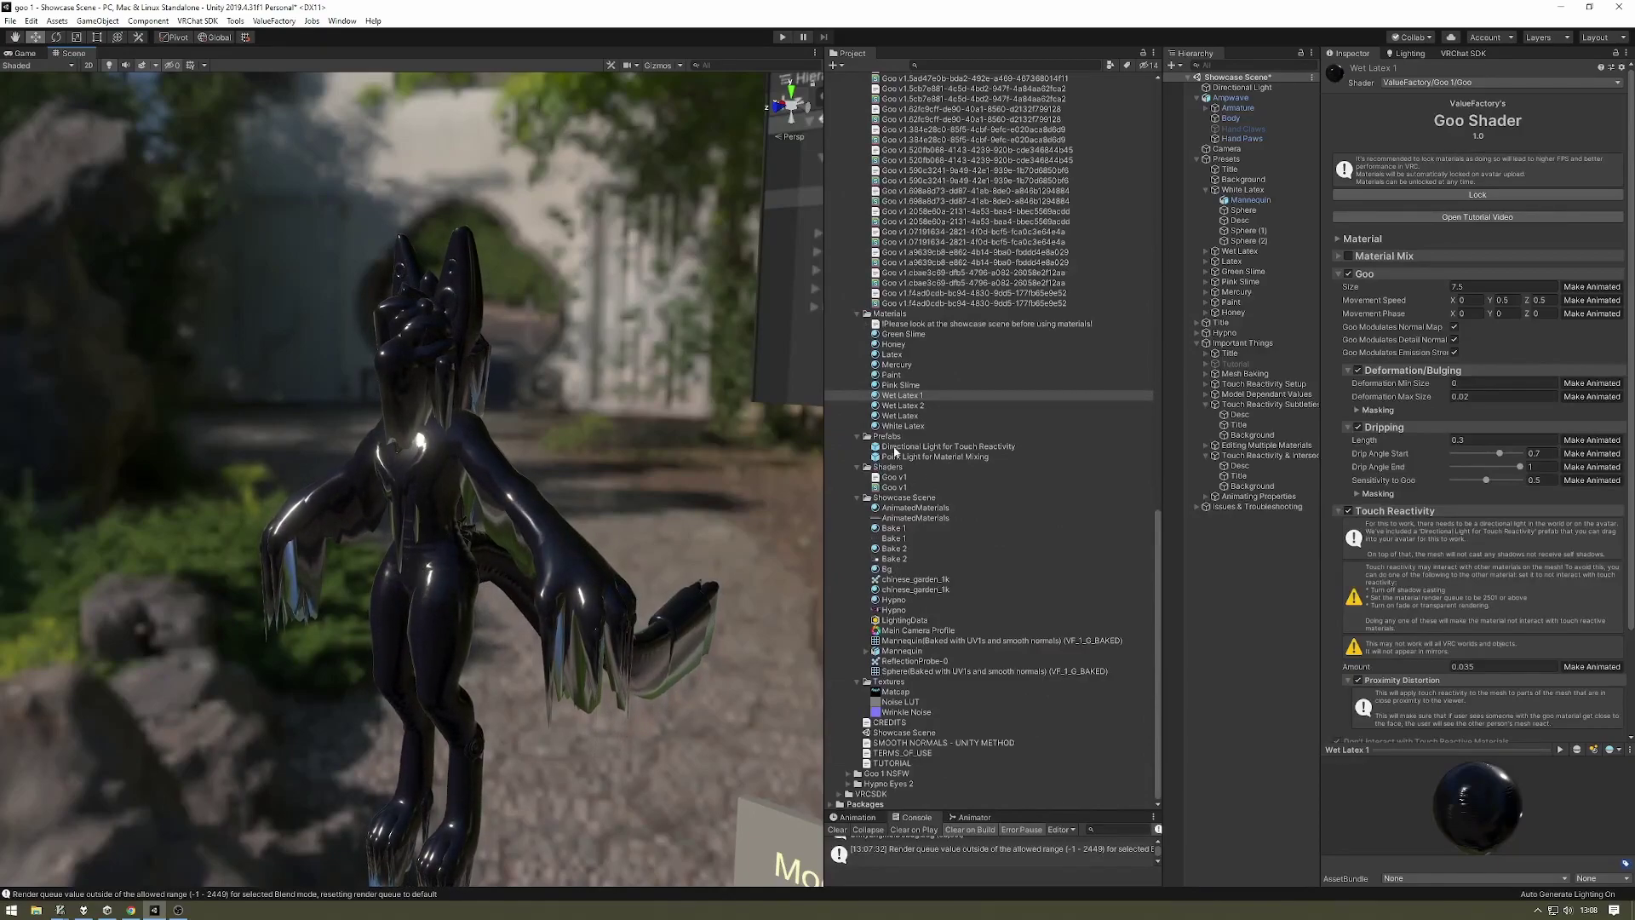
drag(881, 451, 1268, 149)
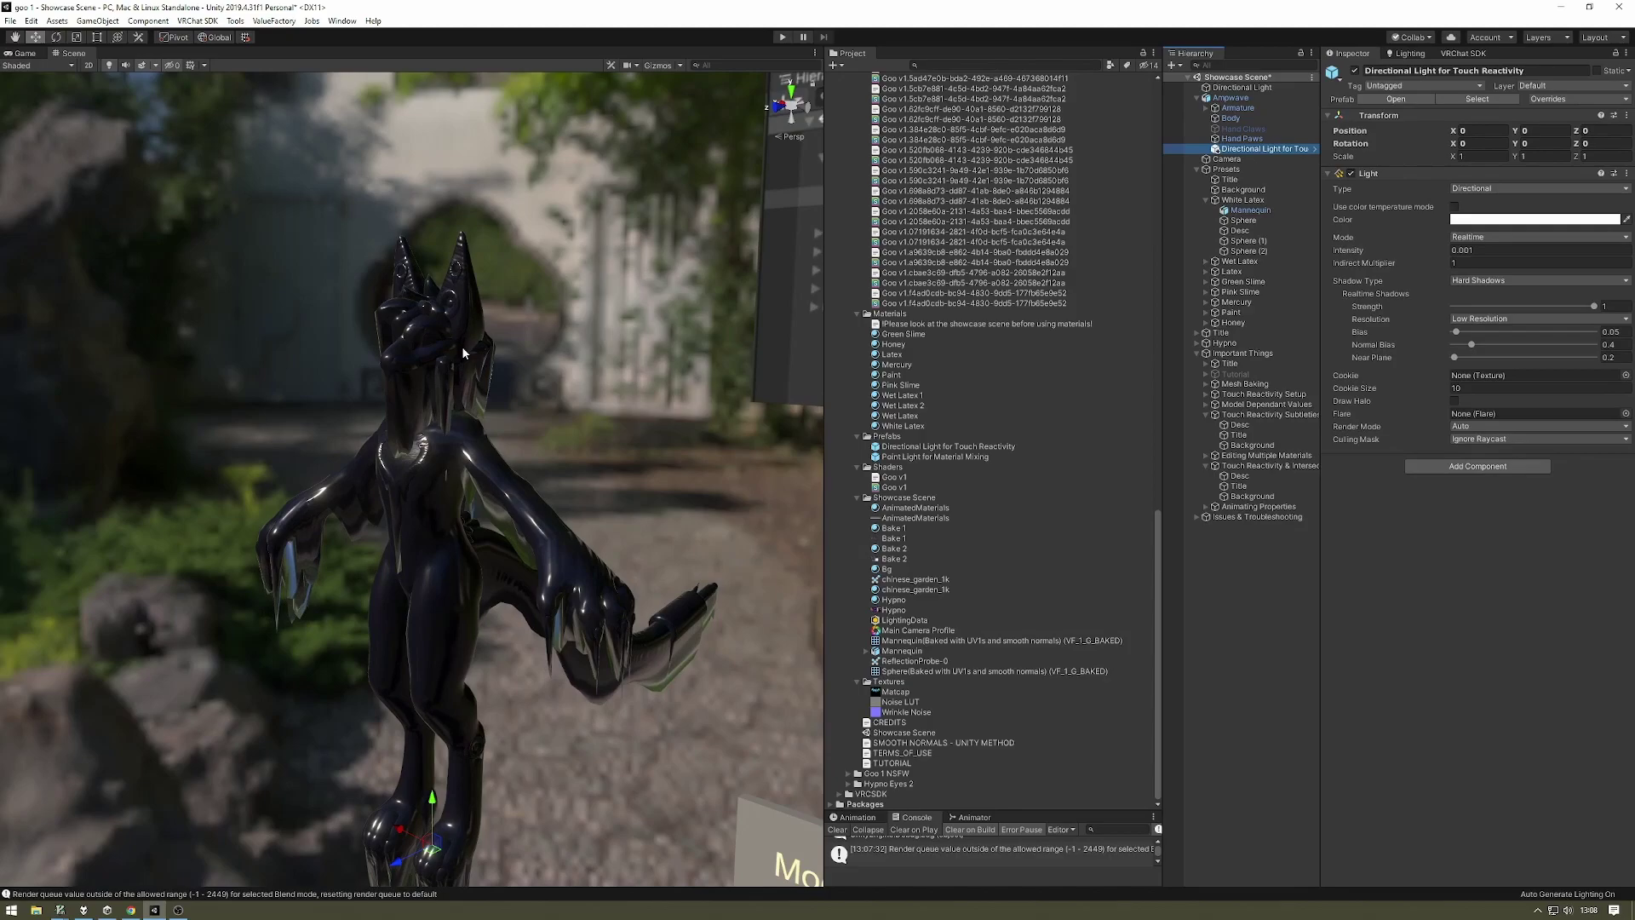
alt+drag(336, 421, 347, 430)
mouse_move(347, 430)
right_down()
mouse_move(433, 438)
mouse_move(363, 431)
right_up()
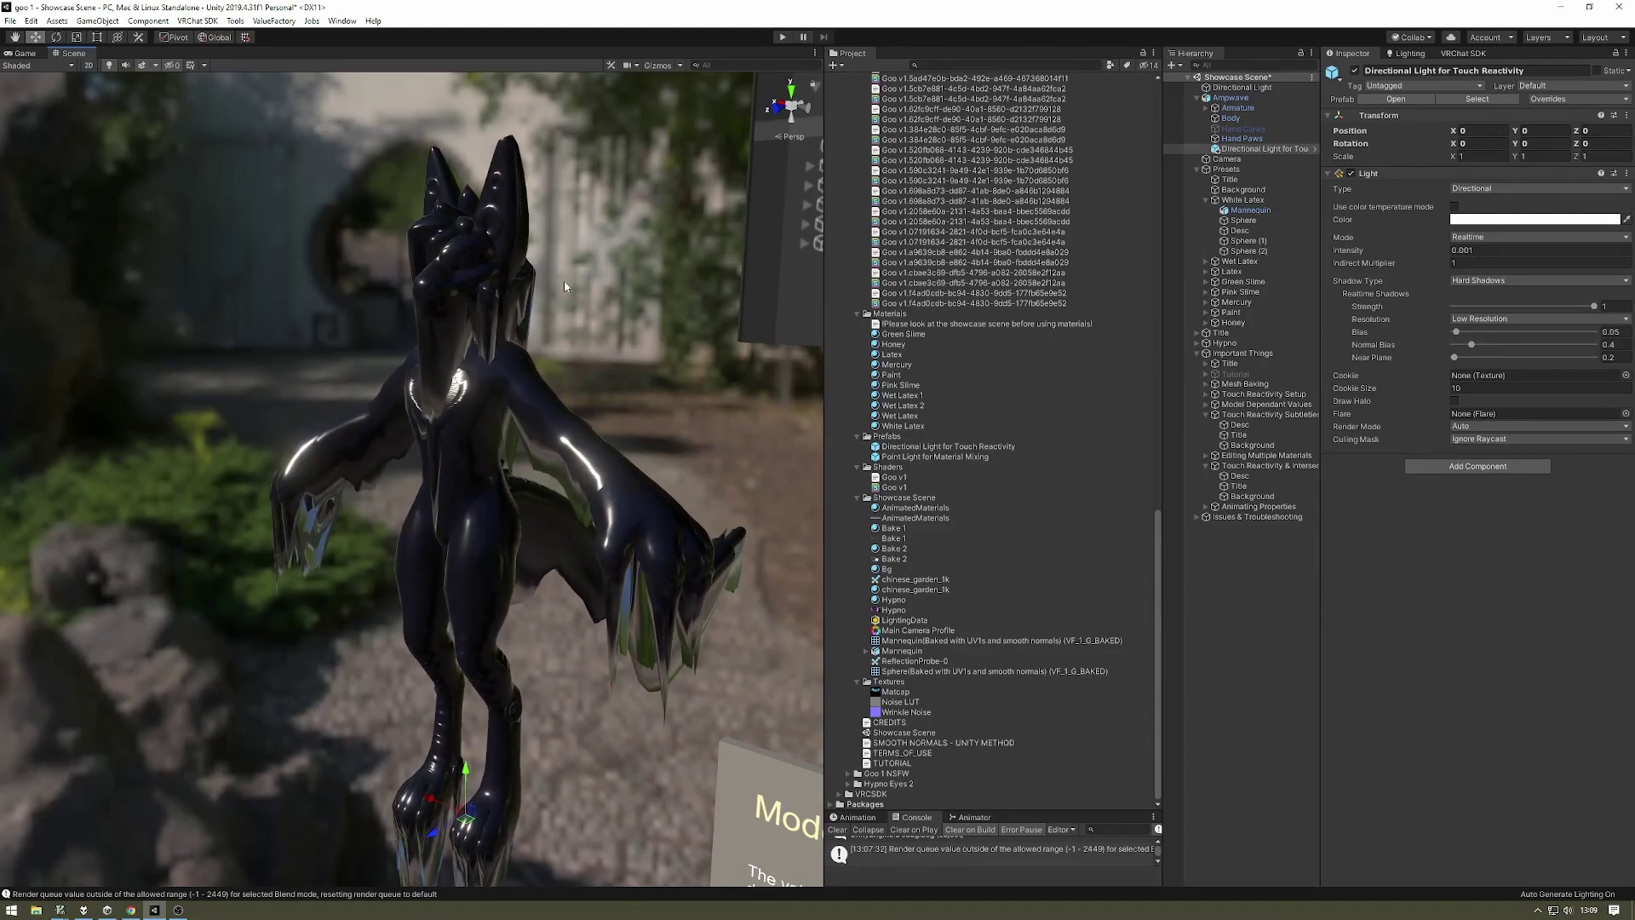
Set the Dripping Length to 3 on the Wet Latex 1 and Wet Latex 2 materials together.
click(925, 418)
click(925, 406)
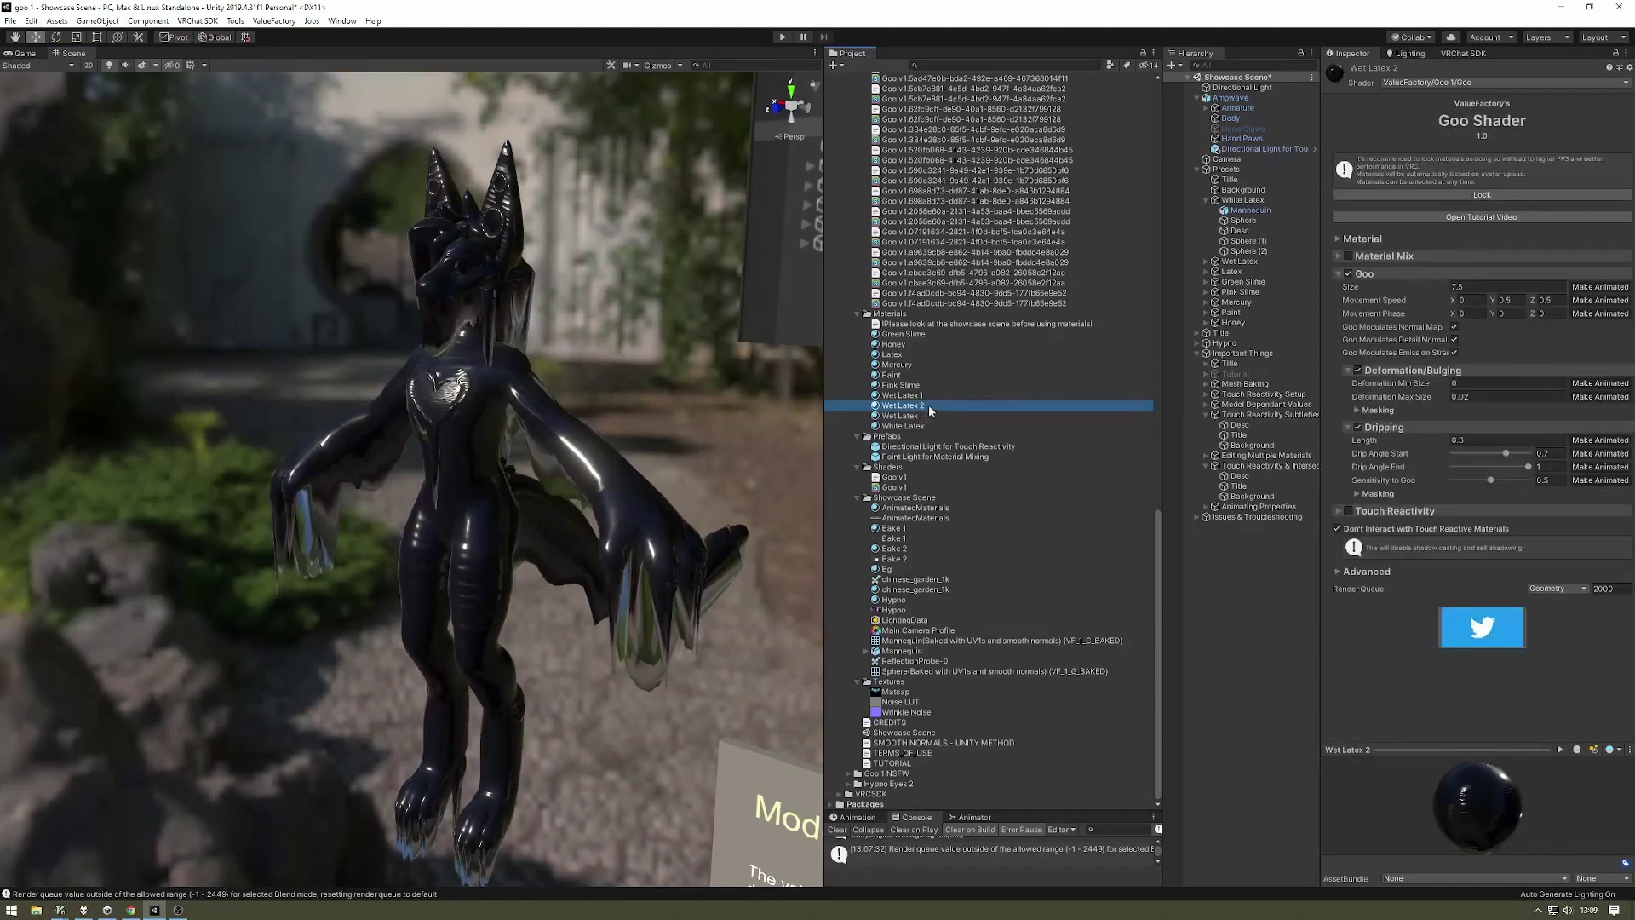
alt+drag(616, 365, 654, 353)
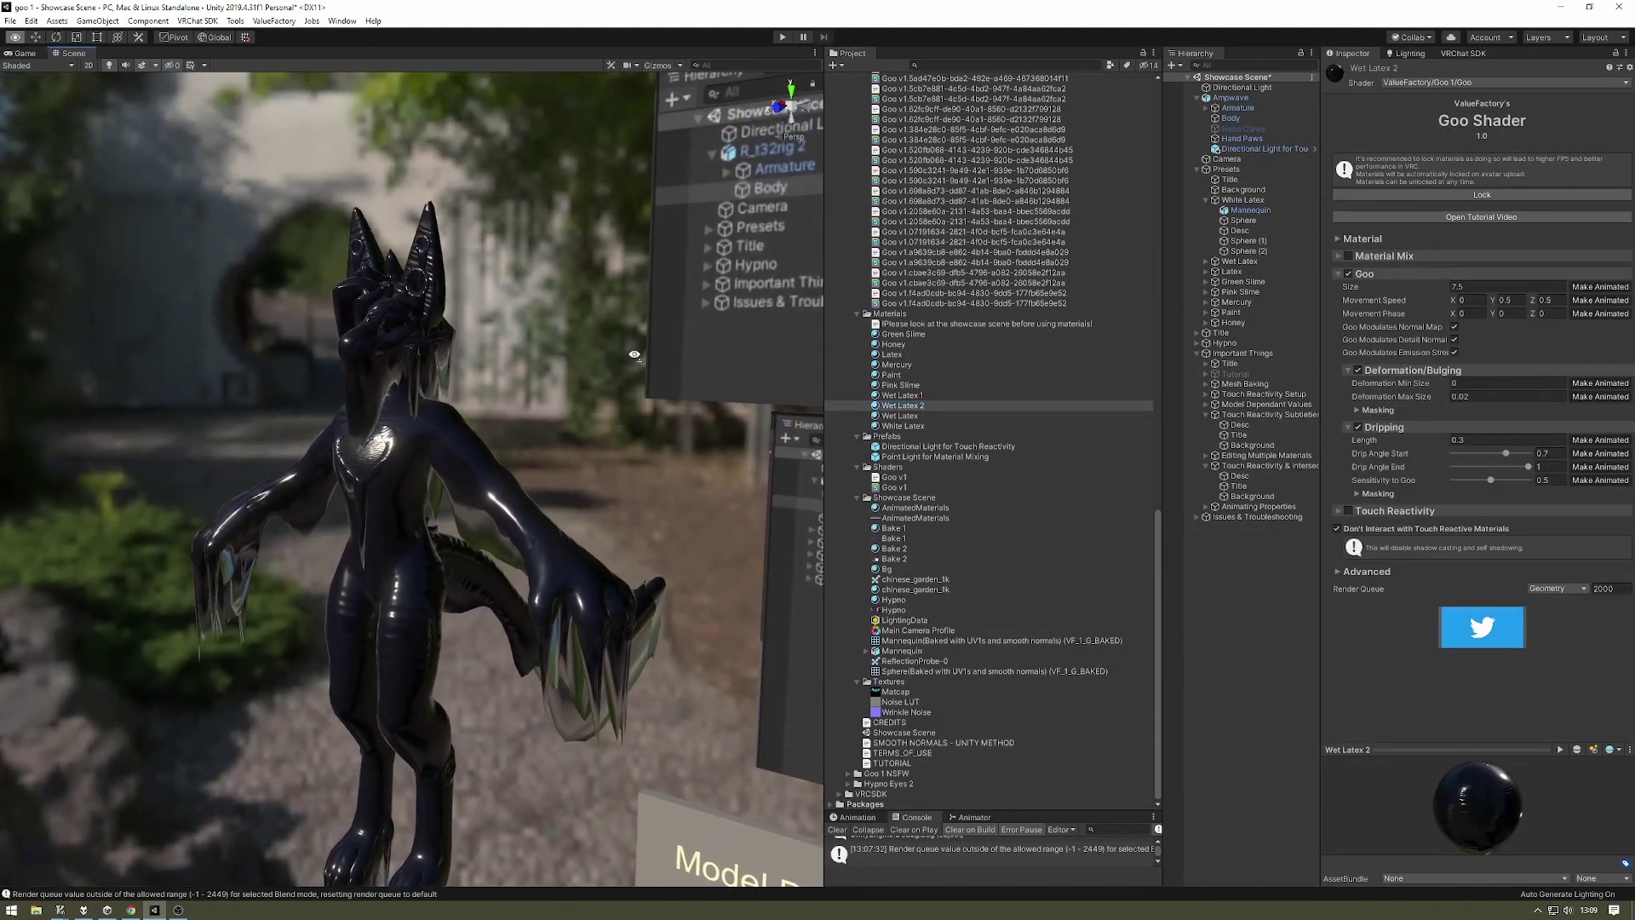
middle_drag(654, 352, 694, 344)
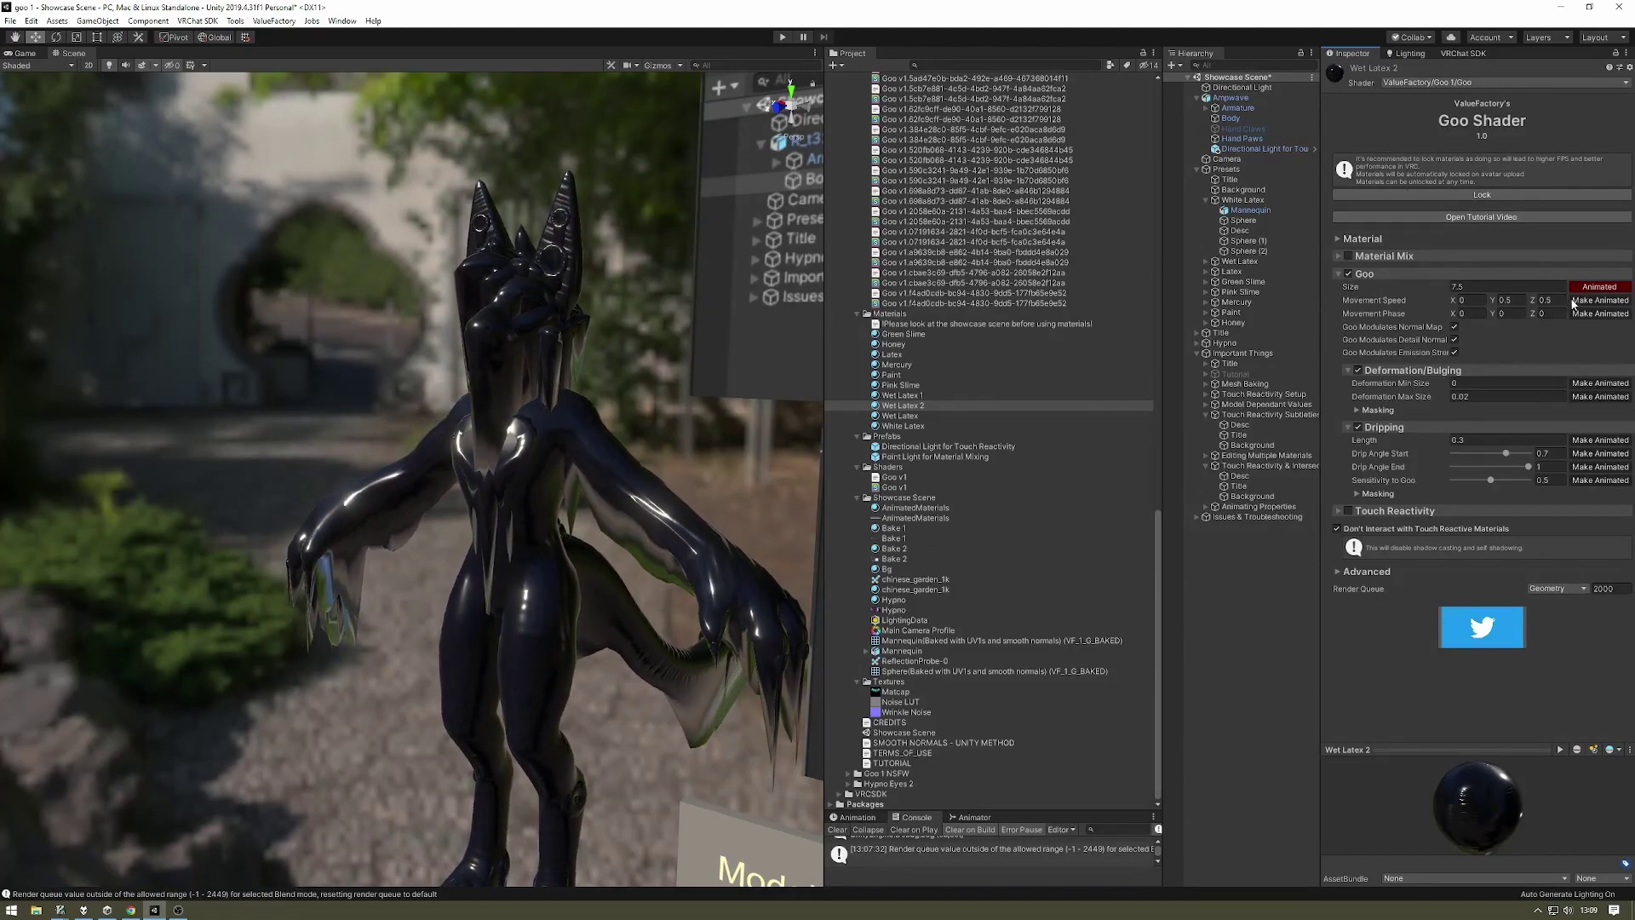
ctrl+click(930, 397)
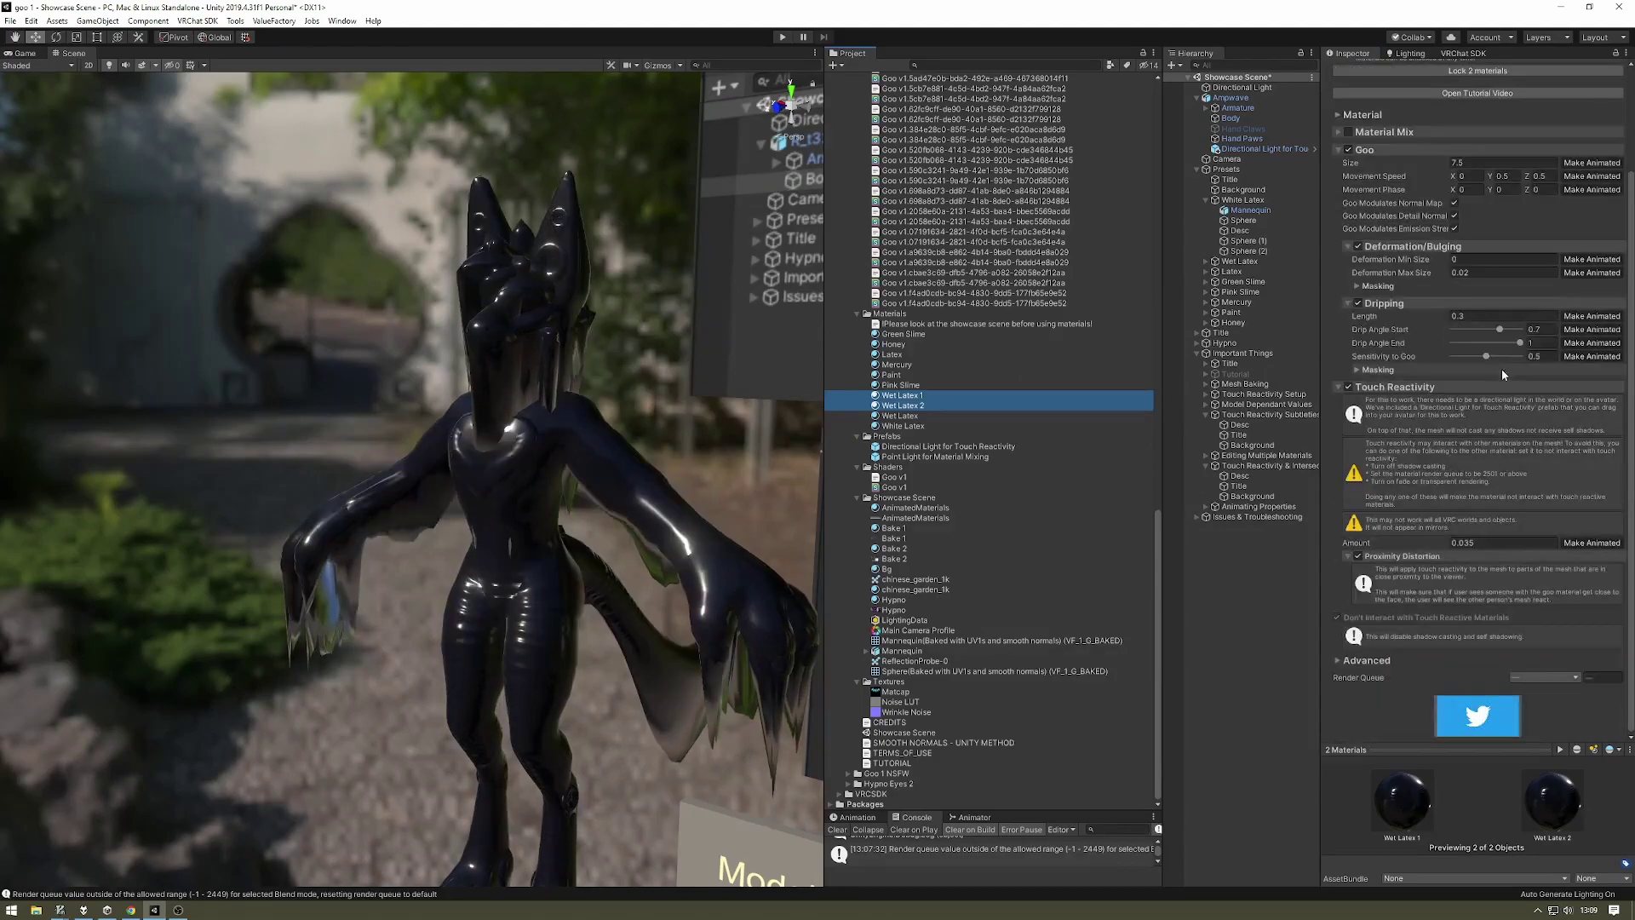
drag(1418, 440, 1484, 445)
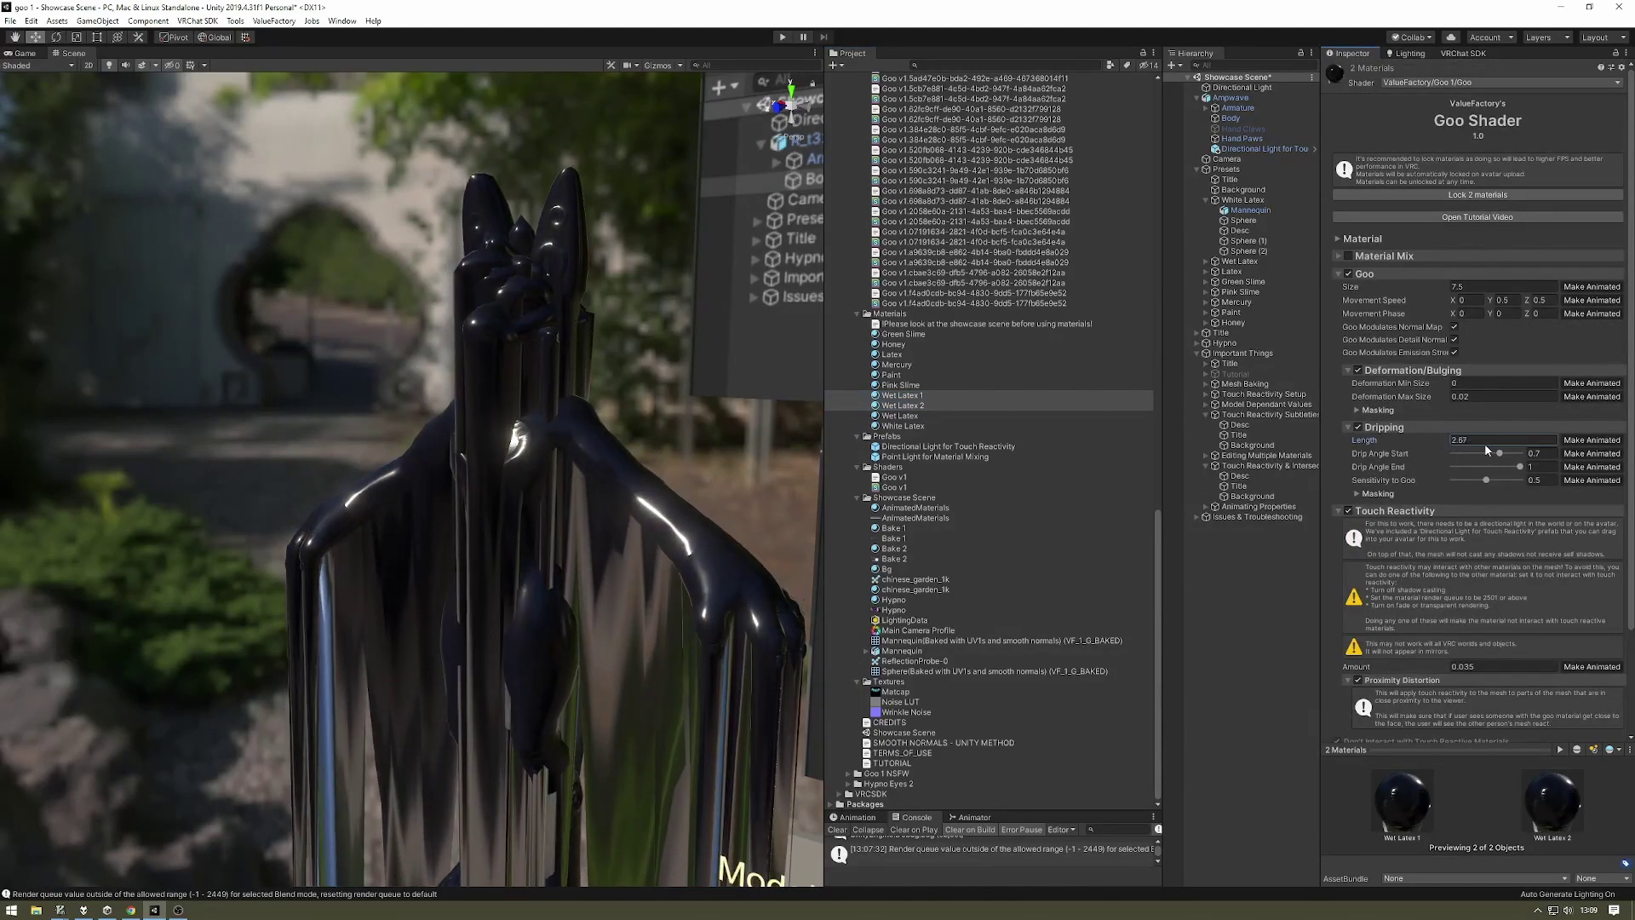
click(954, 403)
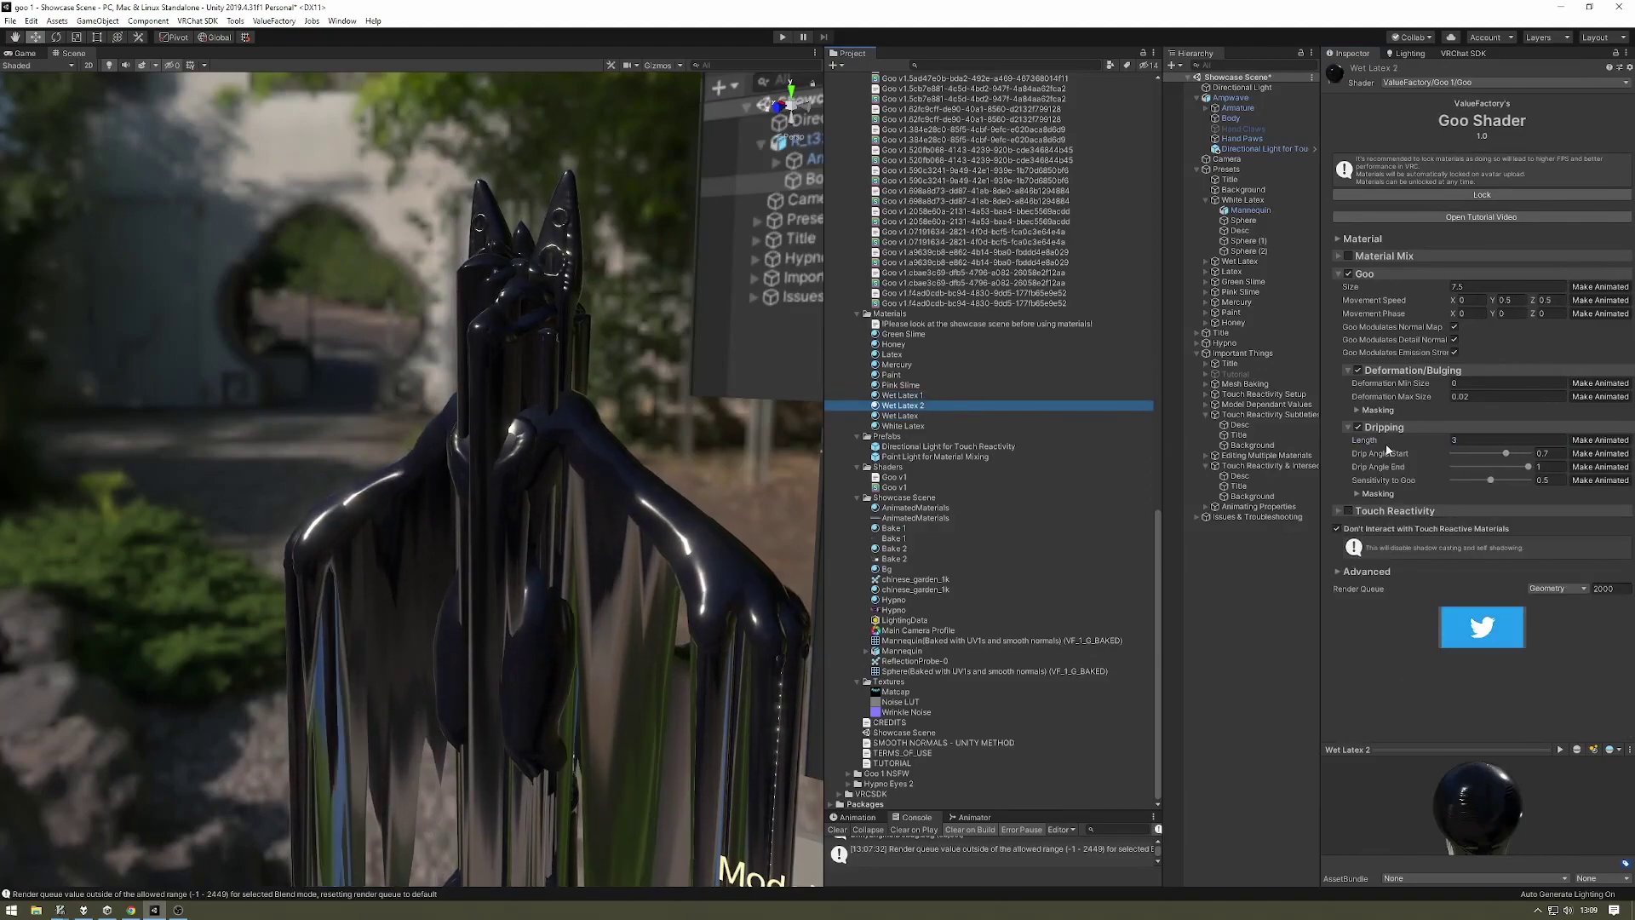
Lock the Wet Latex 1 and Wet Latex 2 materials together and unlock them again with the VF Goo 1 asset command.
shift+click(979, 395)
click(1445, 195)
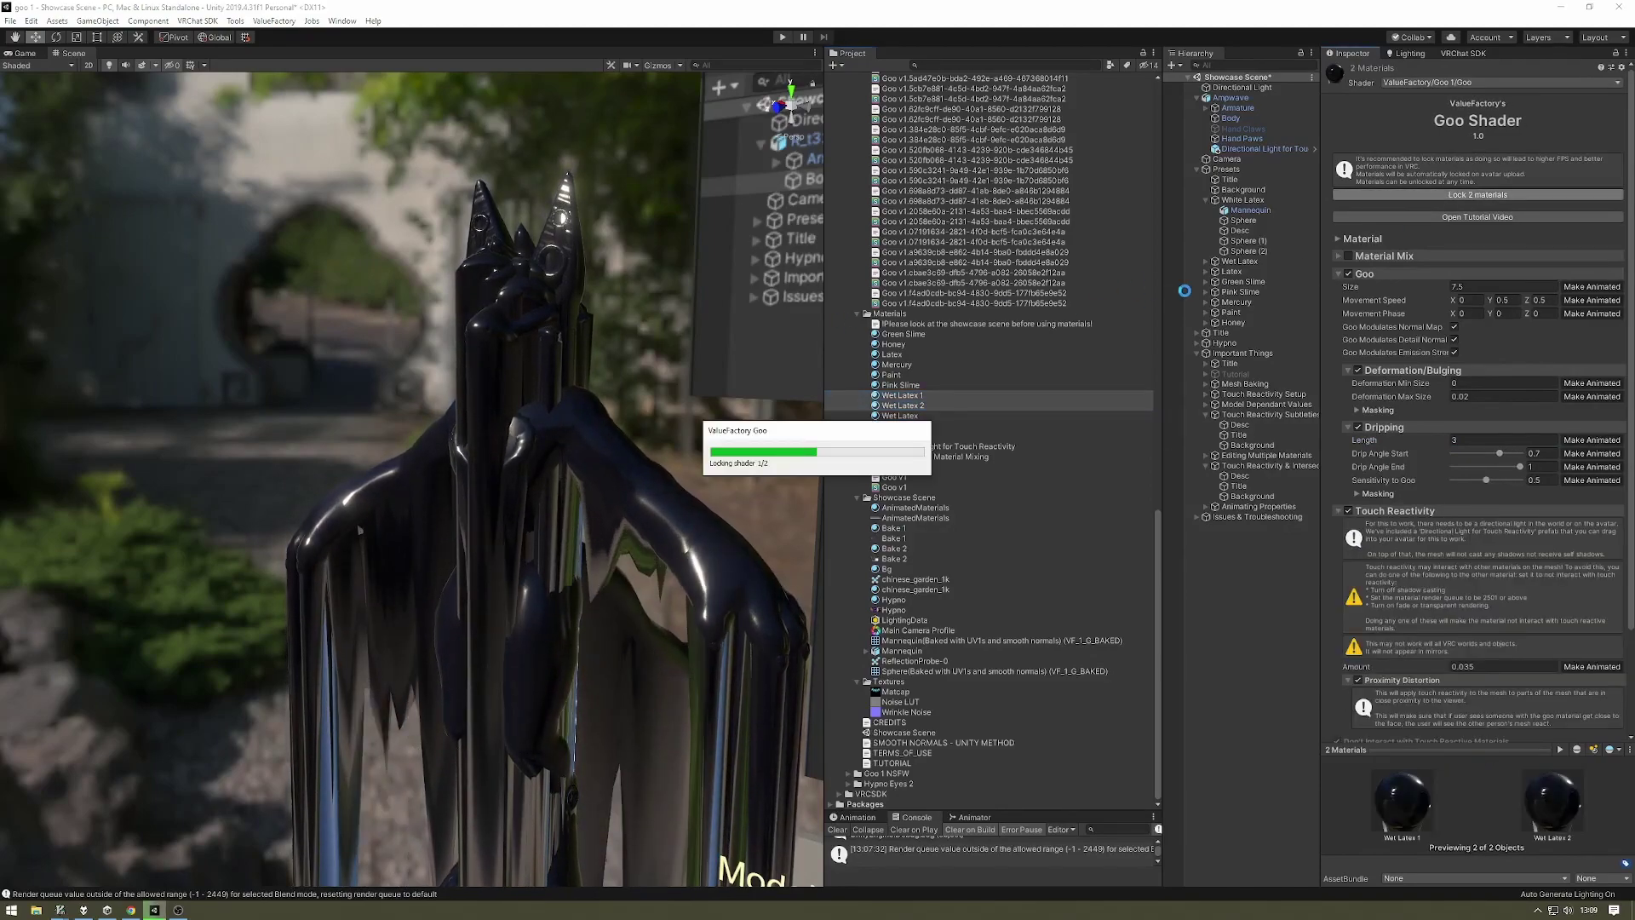
right_click(928, 443)
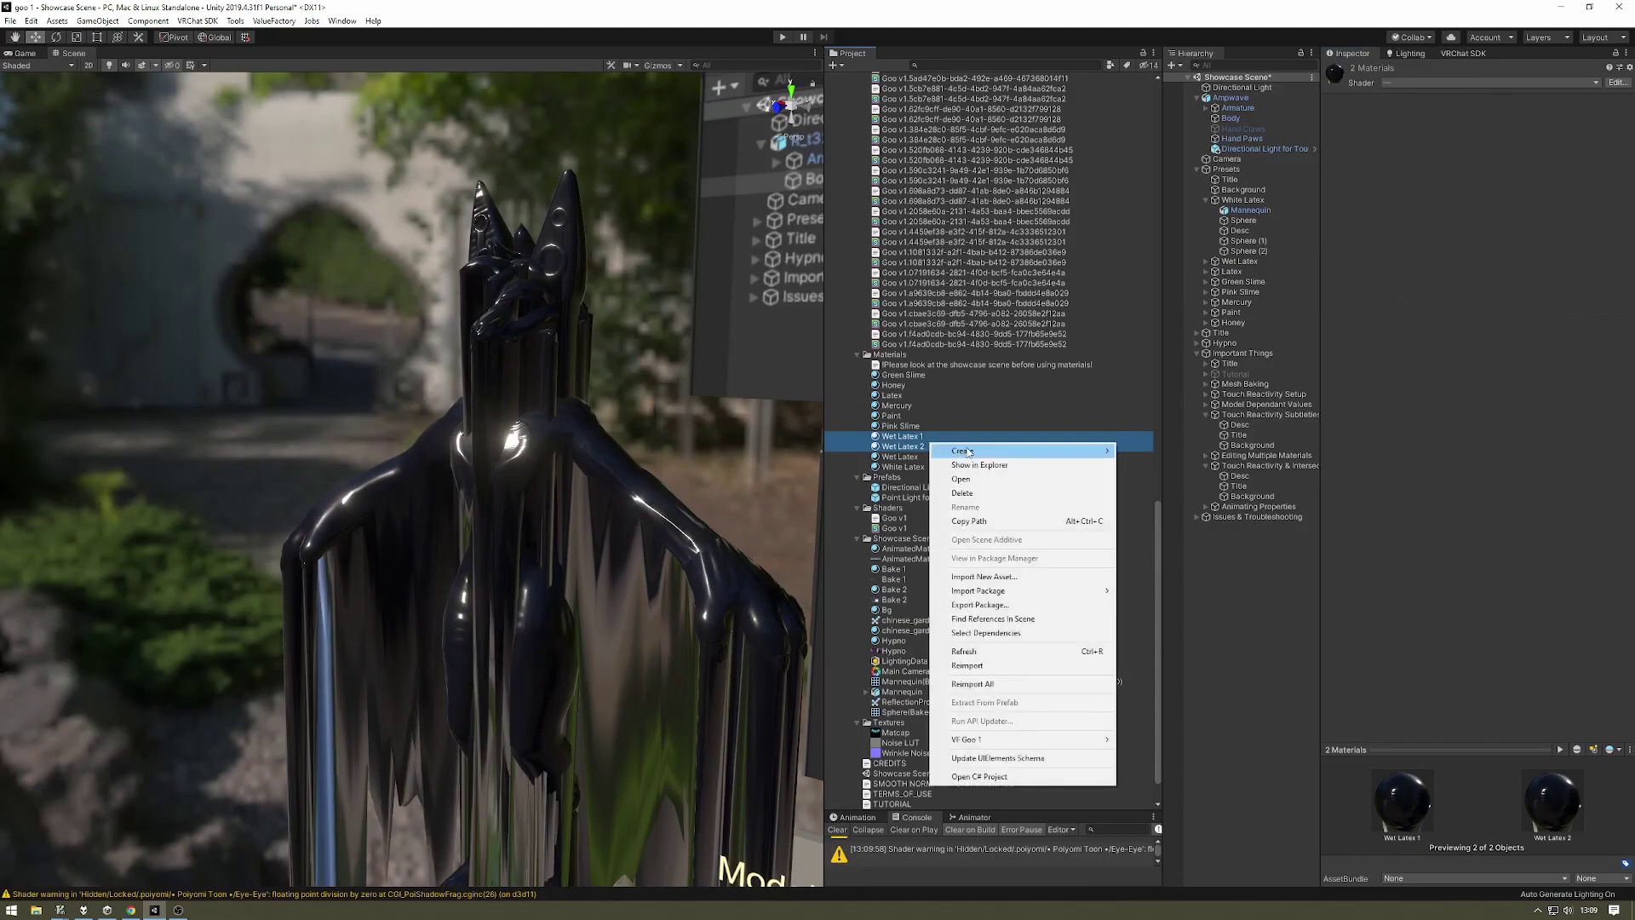
mouse_move(971, 740)
click(1168, 739)
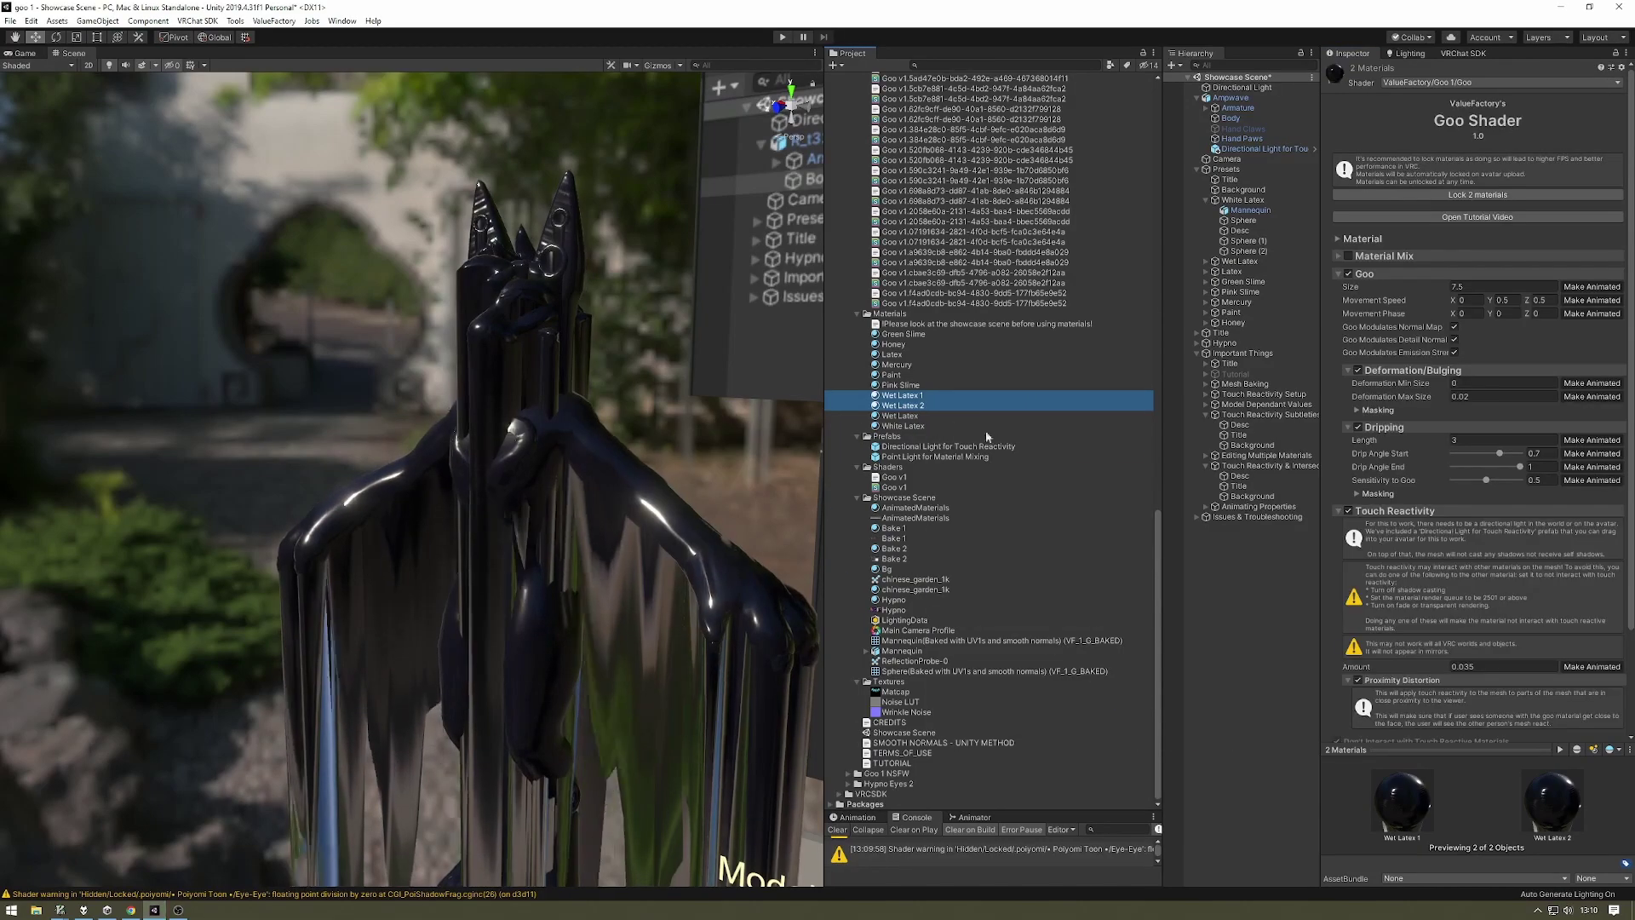
click(934, 405)
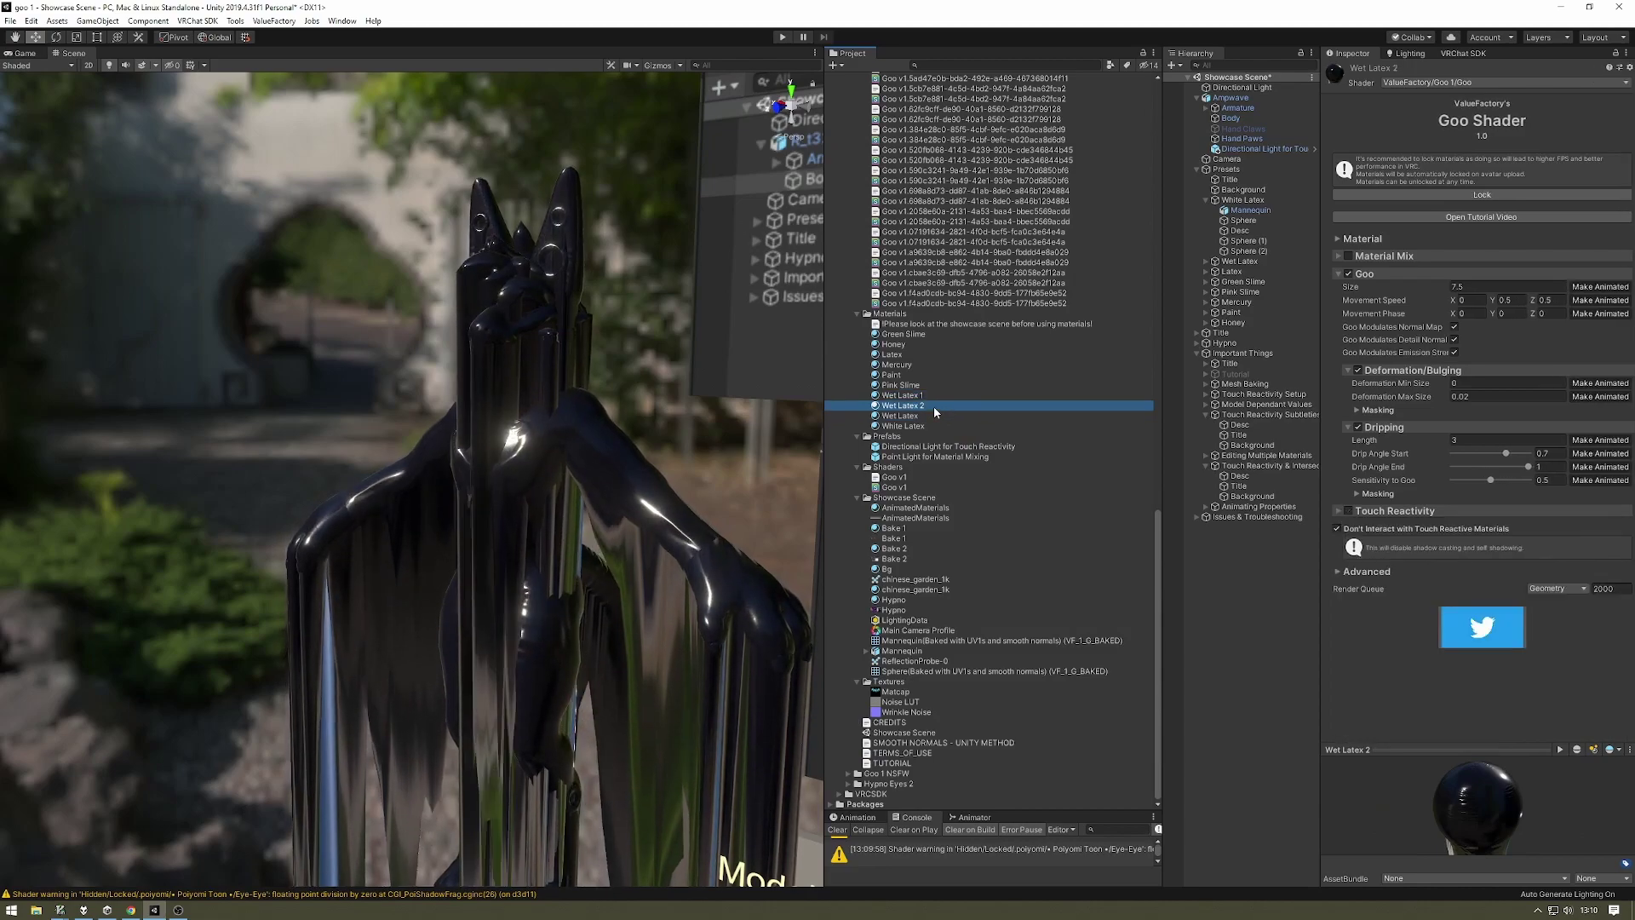